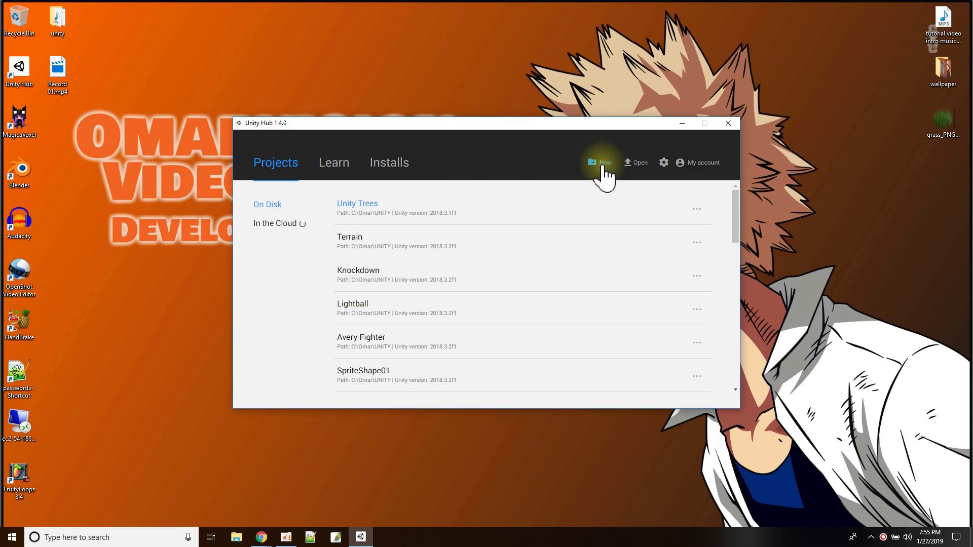
Create a new 3D Unity project named TerrainTools2 using version 2018.3.1f1
{"action": "left_click", "coordinate": [603, 163]}
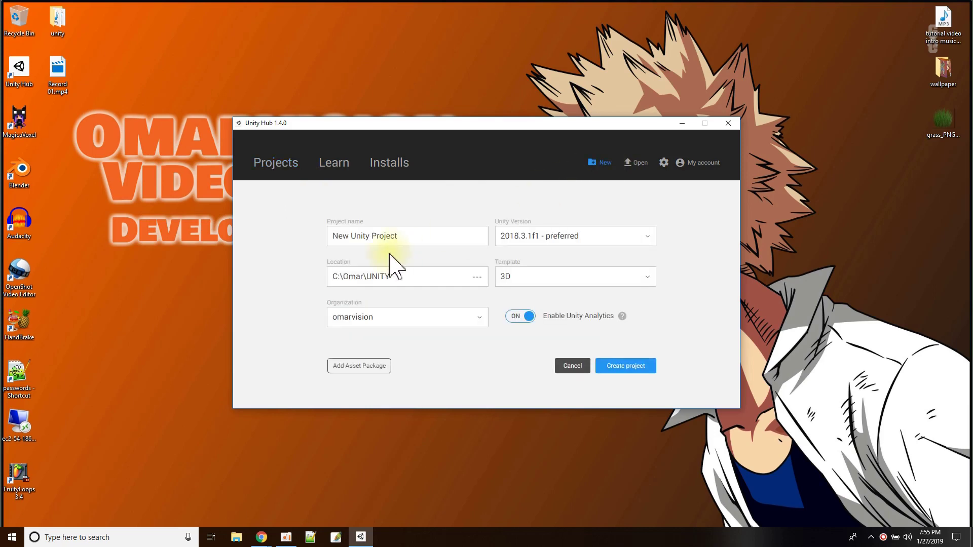
{"action": "left_click_drag", "start_coordinate": [408, 236], "coordinate": [341, 254]}
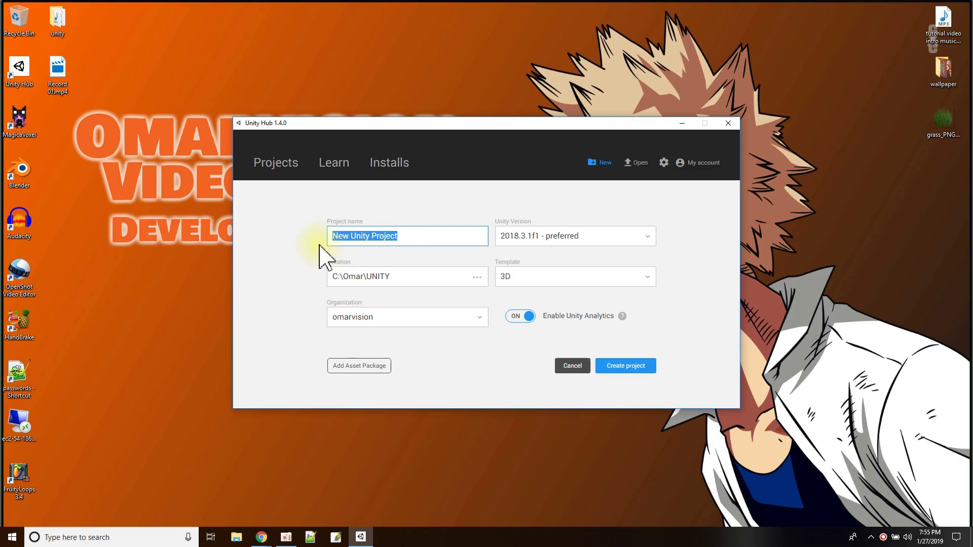
{"action": "type", "text": "TerrainTools"}
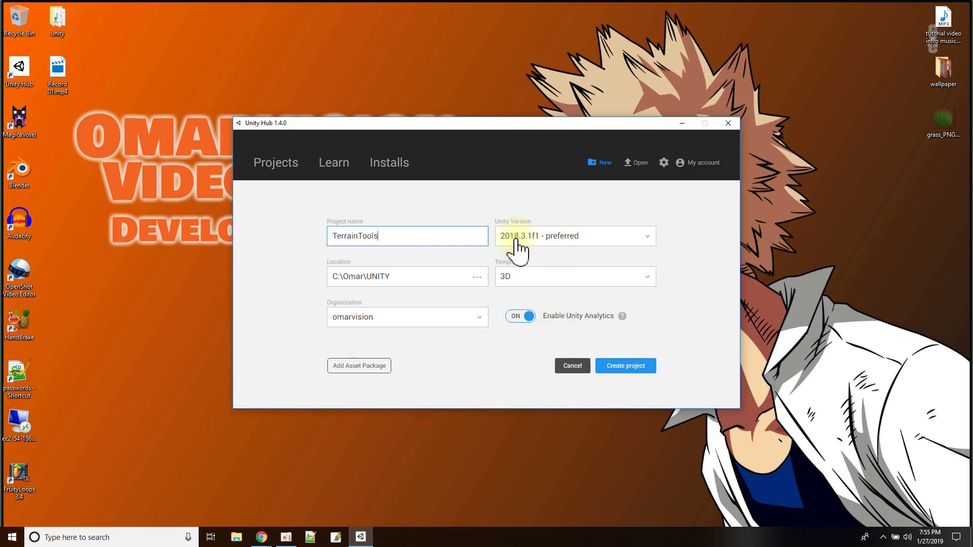
{"action": "left_click", "coordinate": [612, 367]}
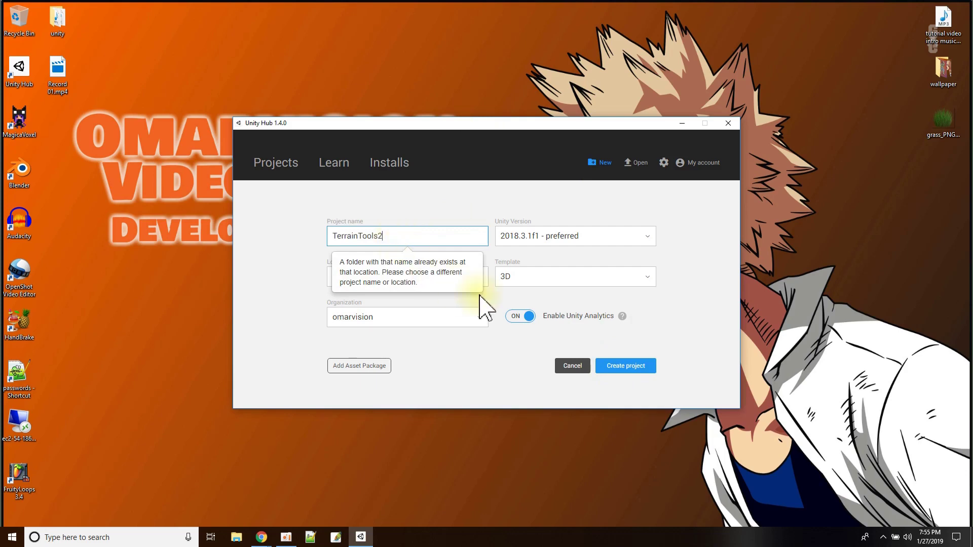
{"action": "left_click", "coordinate": [613, 369]}
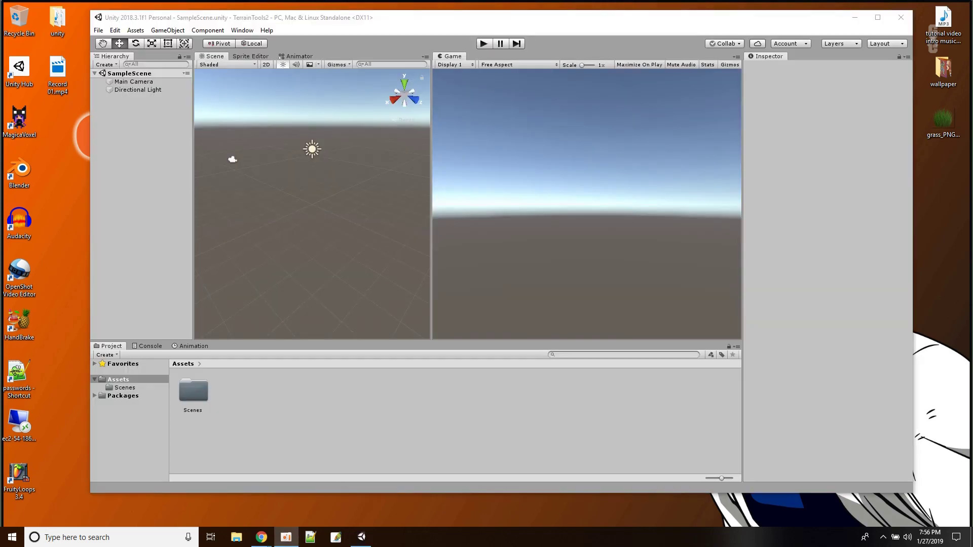
Add a Terrain 3D object to SampleScene
{"action": "left_click", "coordinate": [401, 25]}
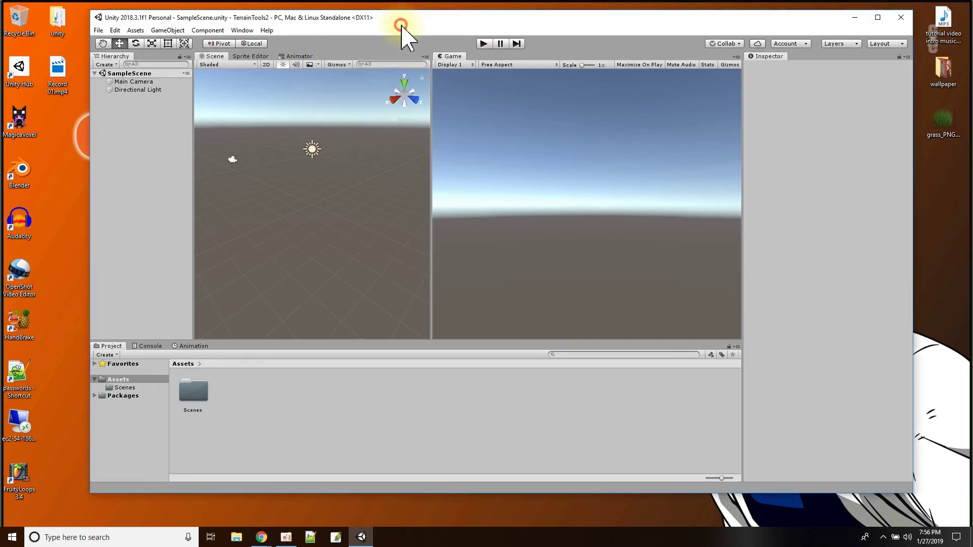
{"action": "left_click_drag", "start_coordinate": [401, 24], "coordinate": [403, 34]}
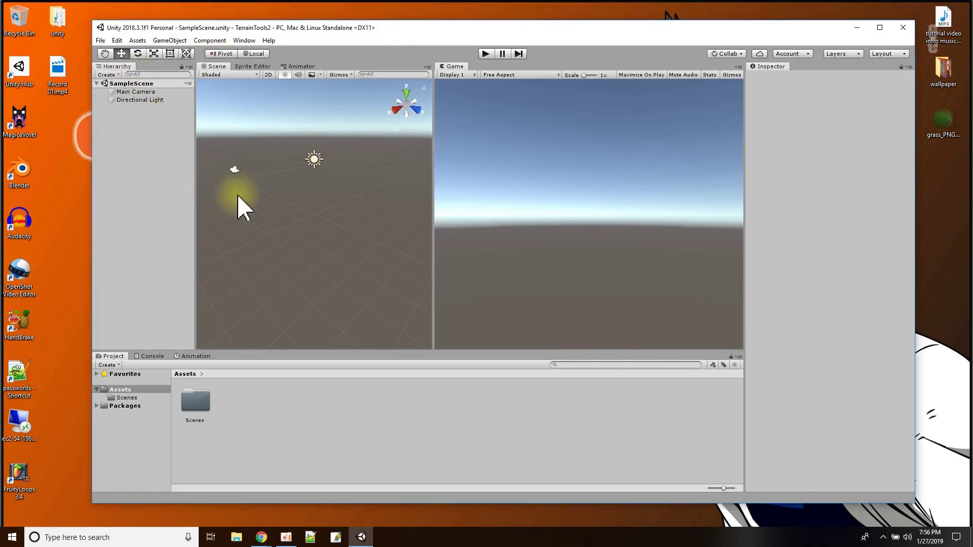
{"action": "right_click", "coordinate": [126, 85]}
{"action": "mouse_move", "coordinate": [184, 207]}
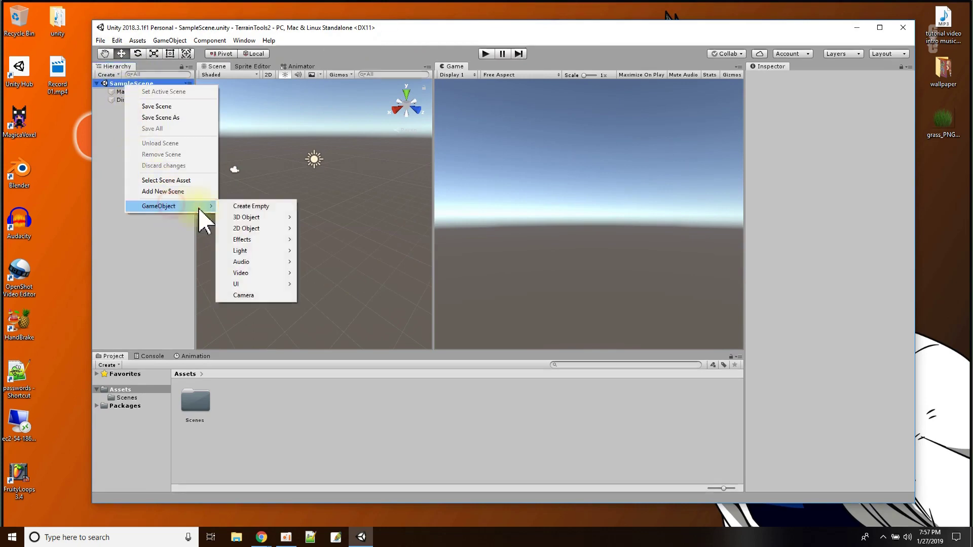
{"action": "mouse_move", "coordinate": [253, 218]}
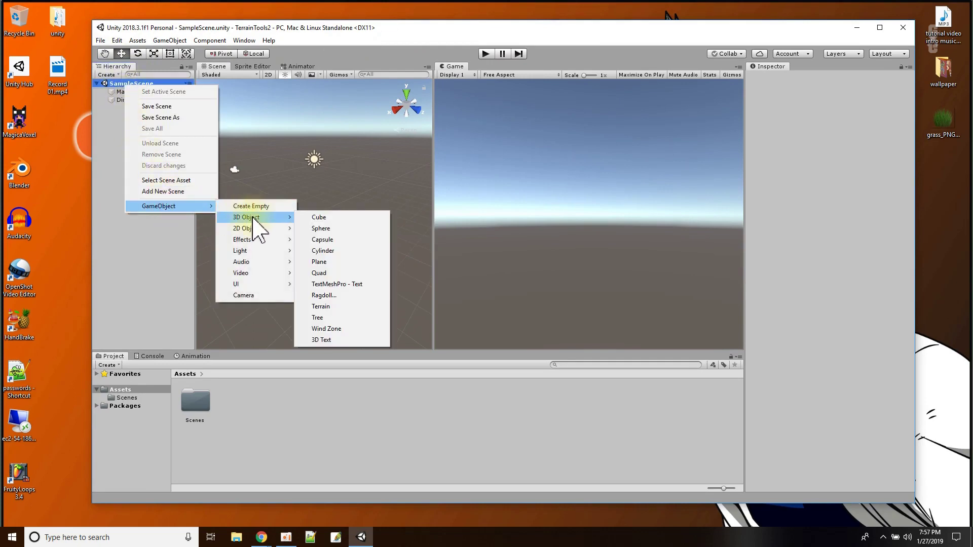
{"action": "left_click", "coordinate": [337, 306]}
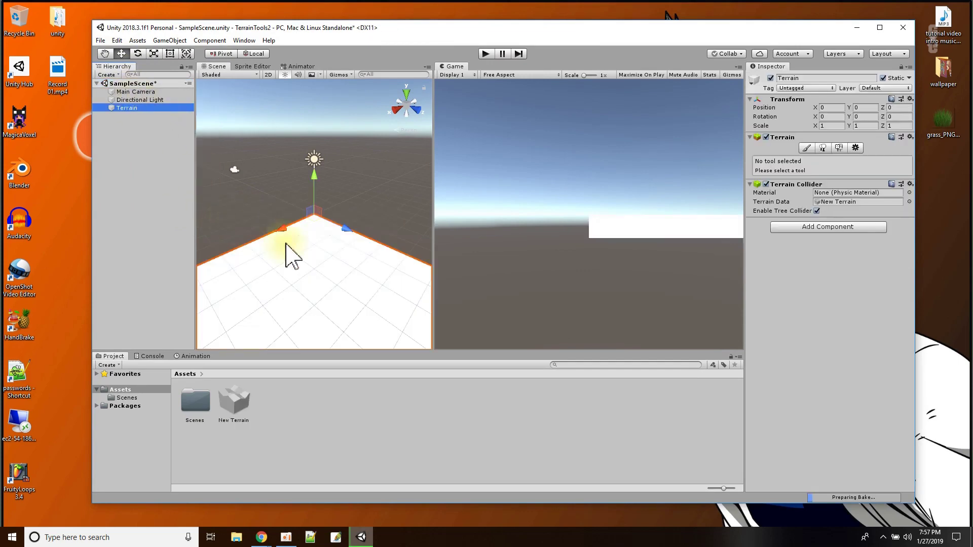
Raise rough bumps across the terrain with Raise or Lower Terrain, using the clustered-dots brush at brush size 214
{"action": "left_click", "coordinate": [136, 108]}
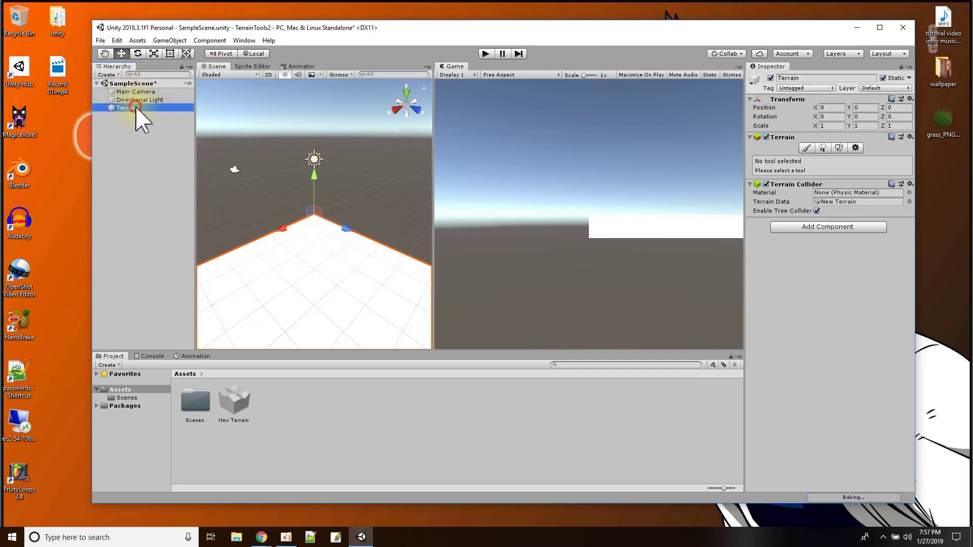
{"action": "scroll", "coordinate": [324, 270], "scroll_direction": "up", "scroll_amount": 5}
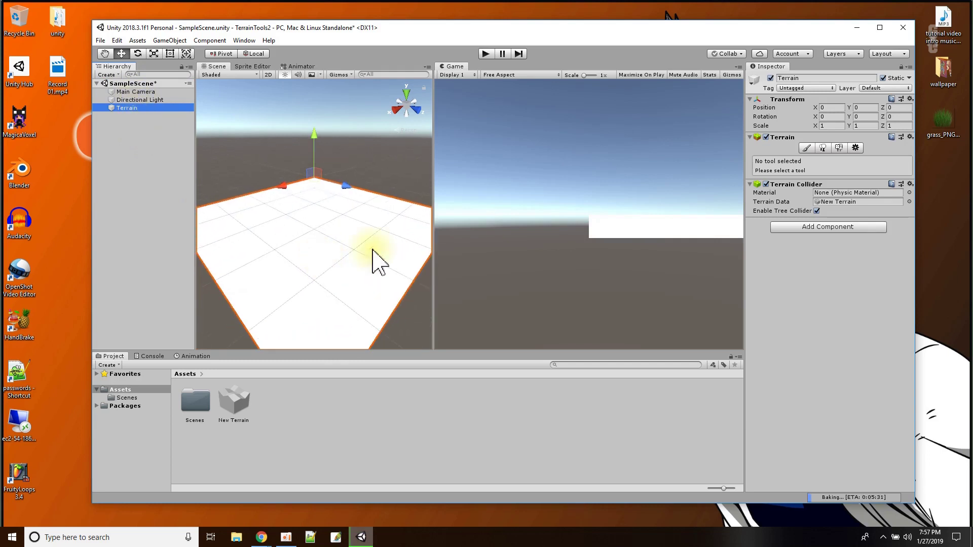
{"action": "left_click", "coordinate": [806, 147]}
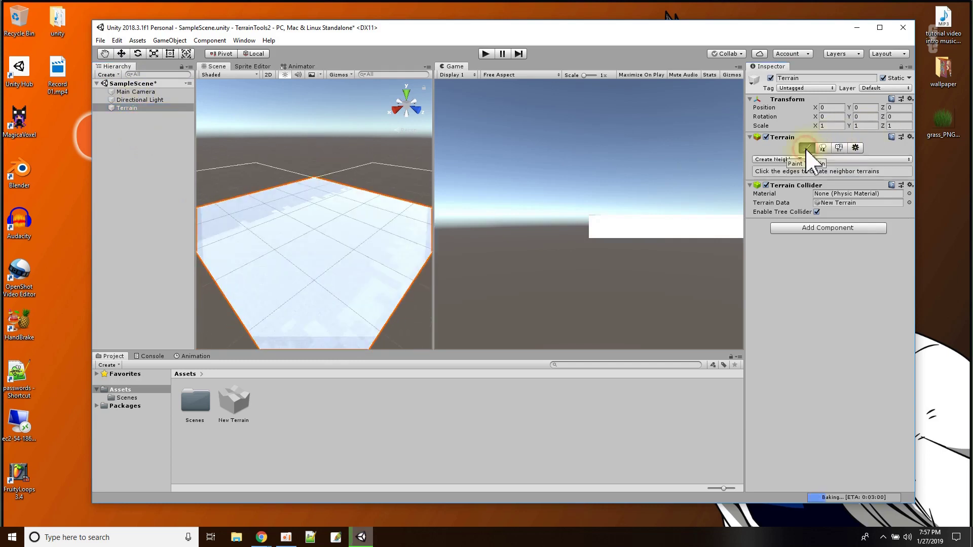
{"action": "left_click", "coordinate": [810, 159]}
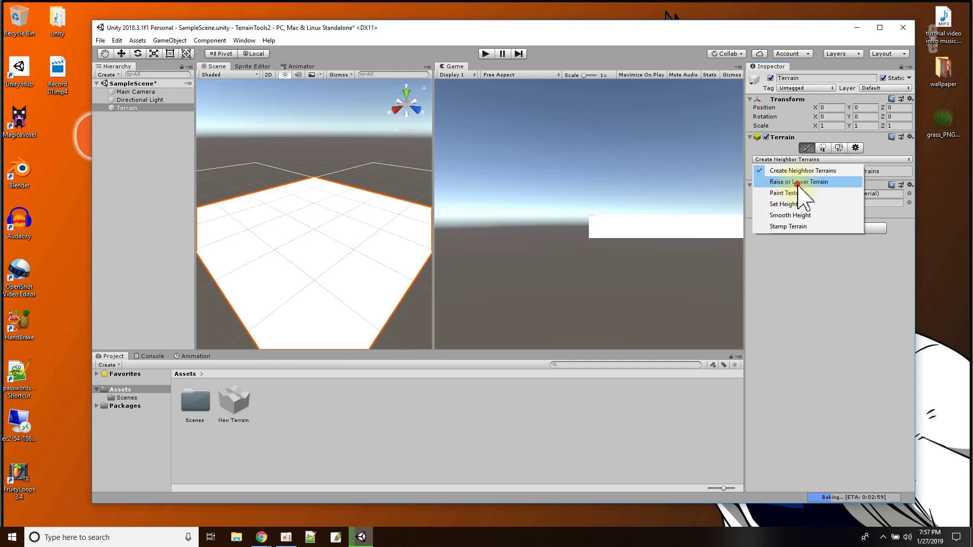
{"action": "left_click", "coordinate": [798, 182]}
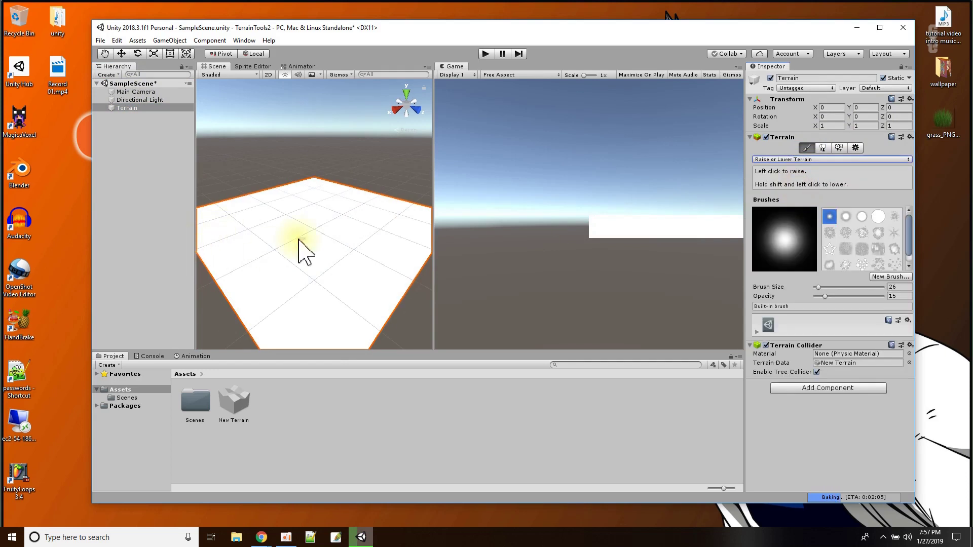
{"action": "left_click", "coordinate": [839, 287]}
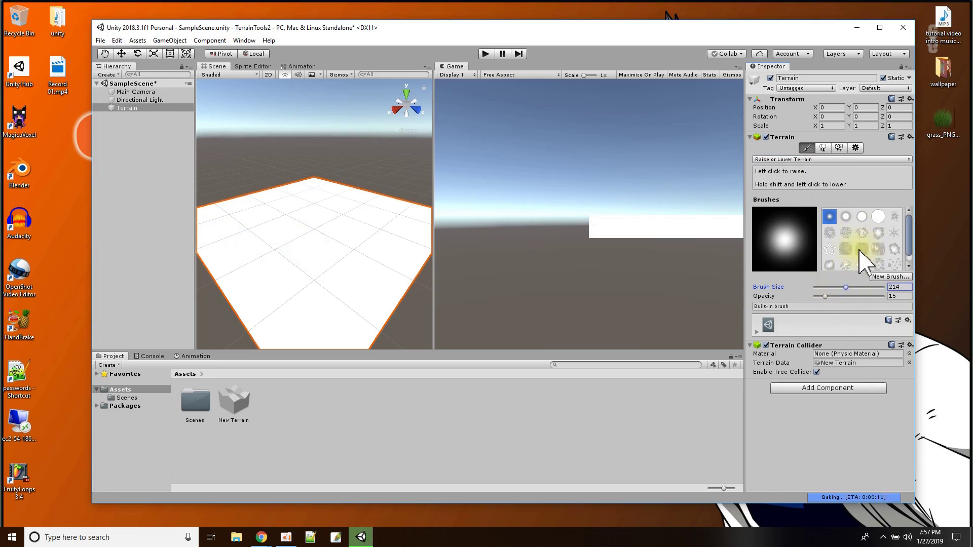
{"action": "left_click", "coordinate": [845, 265]}
{"action": "mouse_move", "coordinate": [435, 257]}
{"action": "left_mouse_down"}
{"action": "mouse_move", "coordinate": [390, 250]}
{"action": "mouse_move", "coordinate": [359, 218]}
{"action": "mouse_move", "coordinate": [311, 202]}
{"action": "mouse_move", "coordinate": [252, 242]}
{"action": "mouse_move", "coordinate": [263, 261]}
{"action": "mouse_move", "coordinate": [329, 261]}
{"action": "mouse_move", "coordinate": [380, 217]}
{"action": "left_mouse_up"}
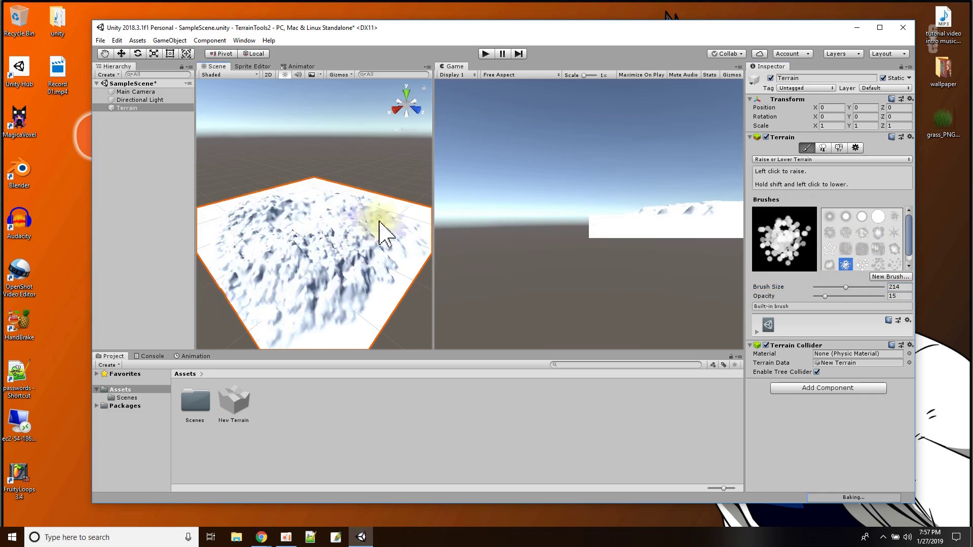
Raise smooth hills along the terrain's edge with the soft round brush, and turn off the terrain's Static setting
{"action": "left_click", "coordinate": [845, 217]}
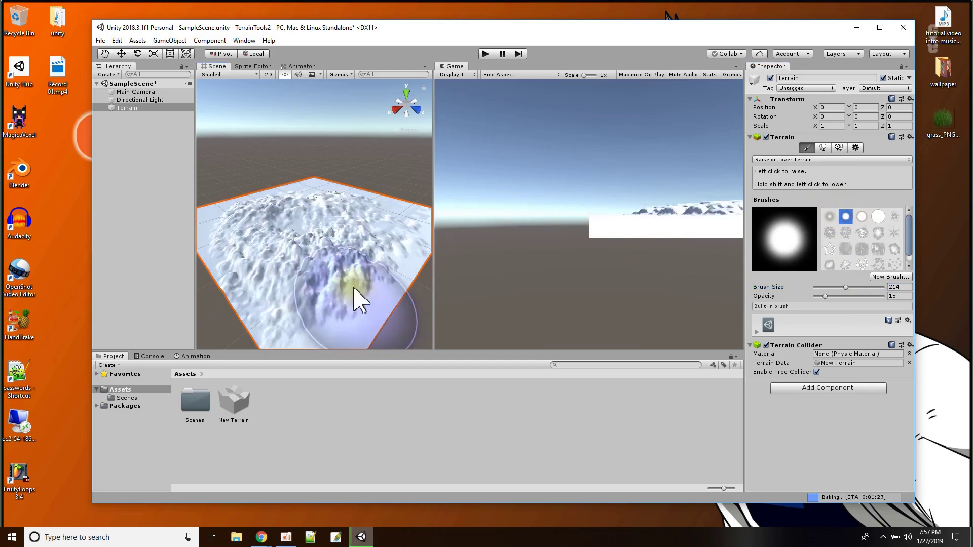
{"action": "left_click", "coordinate": [883, 78]}
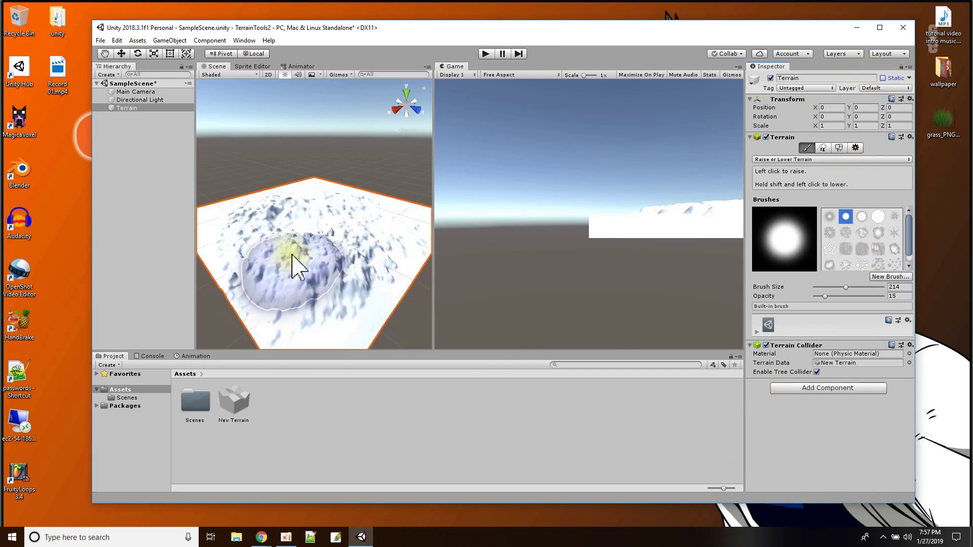
{"action": "mouse_move", "coordinate": [321, 258]}
{"action": "left_mouse_down", "text": "alt"}
{"action": "mouse_move", "coordinate": [191, 289]}
{"action": "mouse_move", "coordinate": [309, 247]}
{"action": "mouse_move", "coordinate": [369, 208]}
{"action": "mouse_move", "coordinate": [380, 174]}
{"action": "mouse_move", "coordinate": [406, 278]}
{"action": "mouse_move", "coordinate": [391, 199]}
{"action": "mouse_move", "coordinate": [393, 214]}
{"action": "mouse_move", "coordinate": [265, 276]}
{"action": "mouse_move", "coordinate": [226, 218]}
{"action": "left_mouse_up", "text": "alt"}
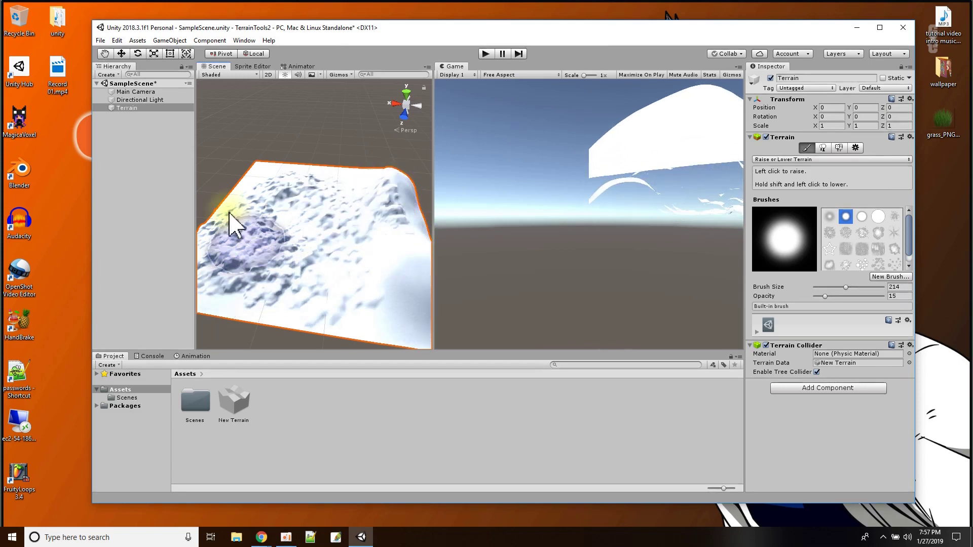
Align the Main Camera with the current scene view, and select the Terrain again
{"action": "left_click", "coordinate": [137, 91]}
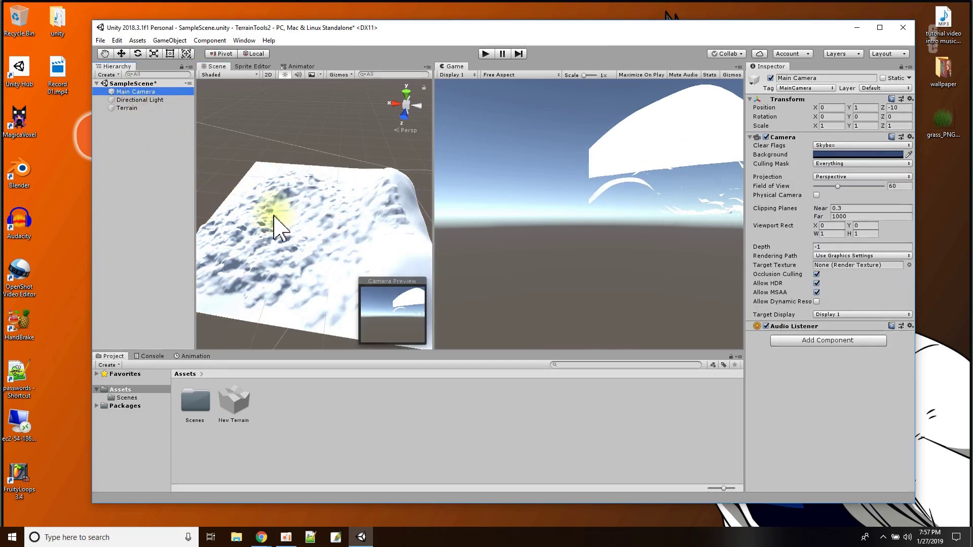
{"action": "key", "text": "ctrl+shift+f"}
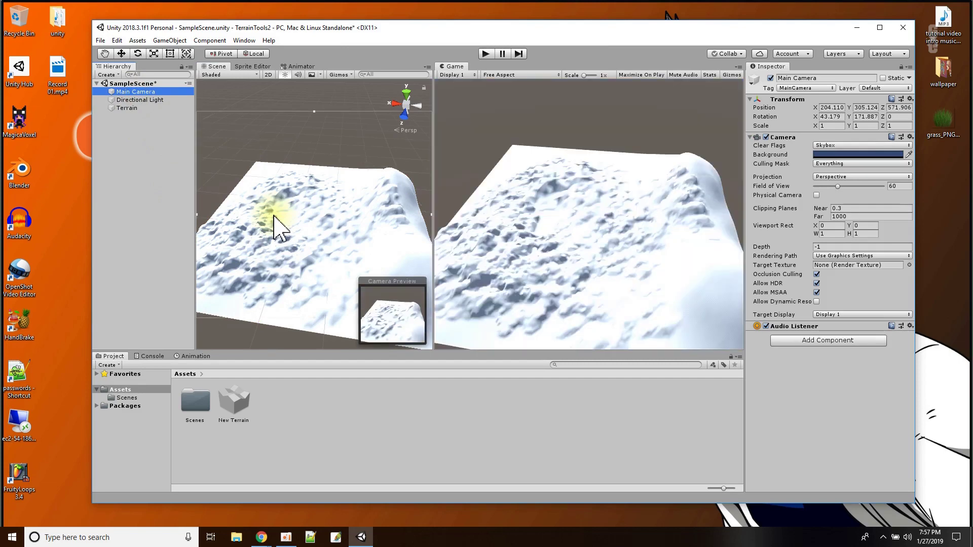
{"action": "left_click", "coordinate": [124, 108]}
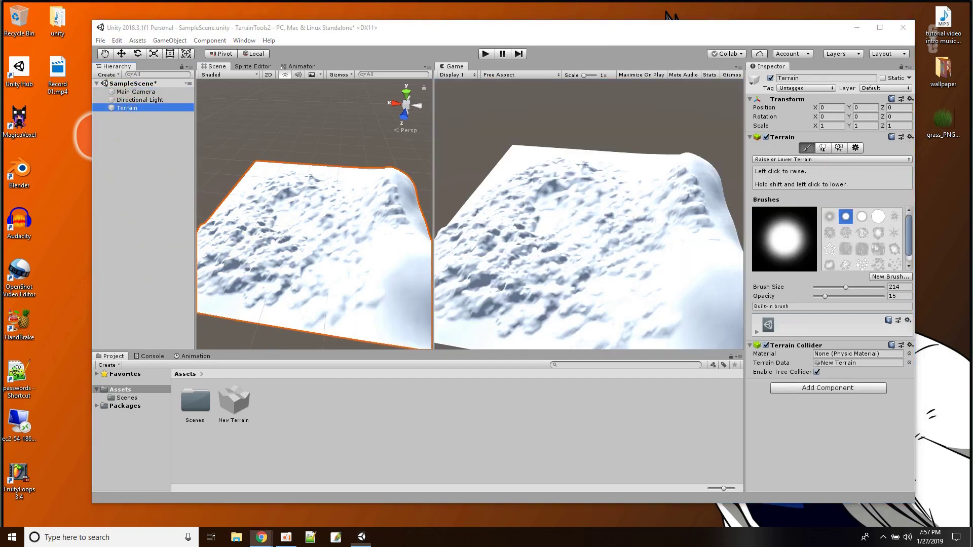
Switch to Chrome, search for Unity terrain tools on GitHub, and open the Unity-Technologies TerrainToolSamples repository
{"action": "left_click", "coordinate": [261, 538]}
{"action": "left_click_drag", "start_coordinate": [539, 12], "coordinate": [464, 62]}
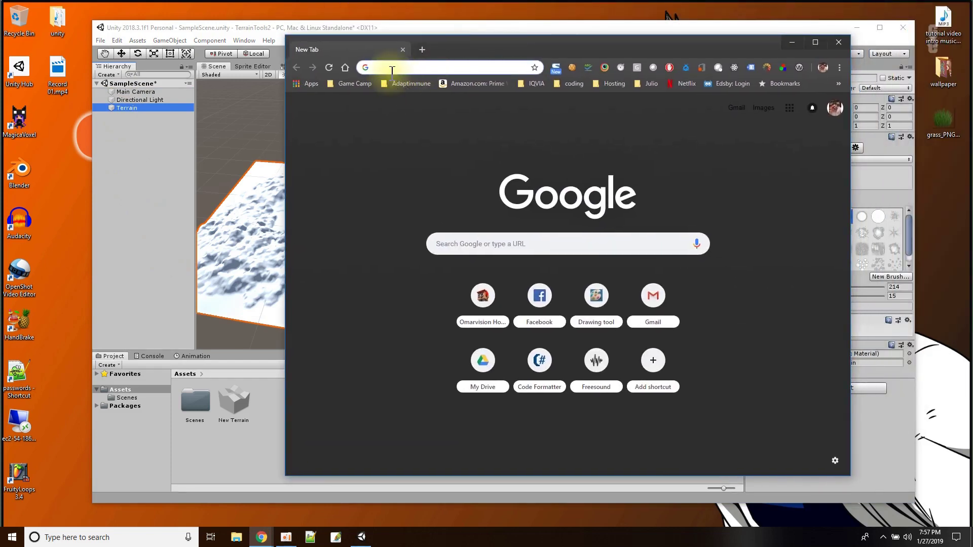
{"action": "type", "text": "tunity te"}
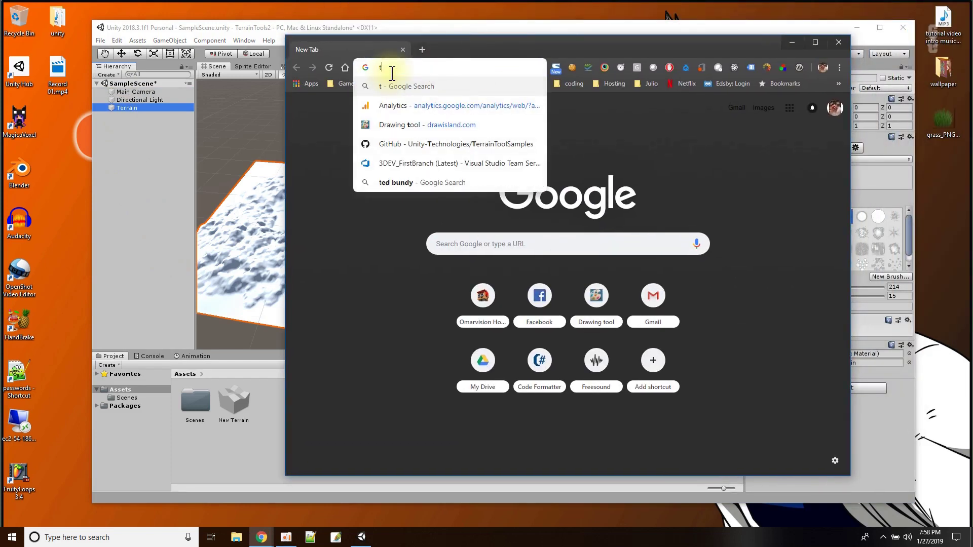
{"action": "type", "text": "rr"}
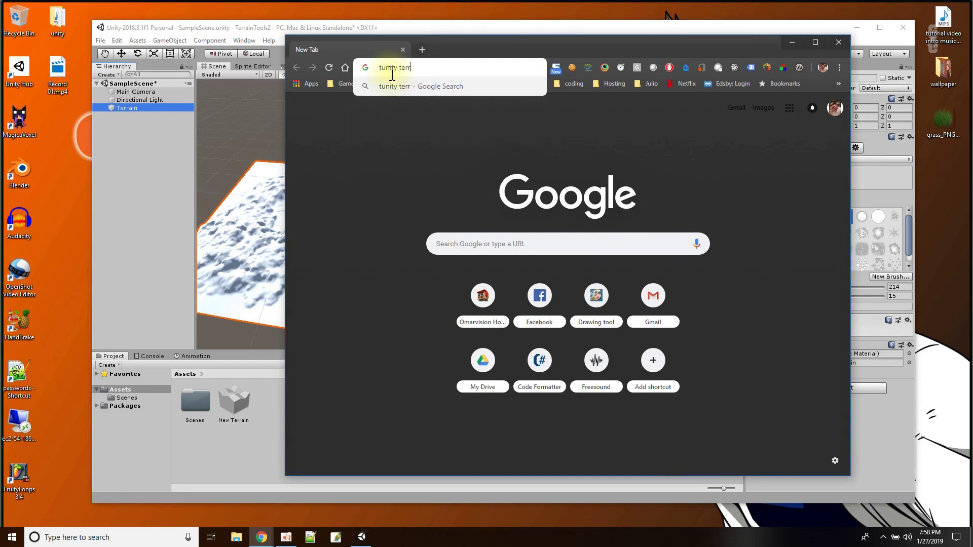
{"action": "type", "text": "ain tools "}
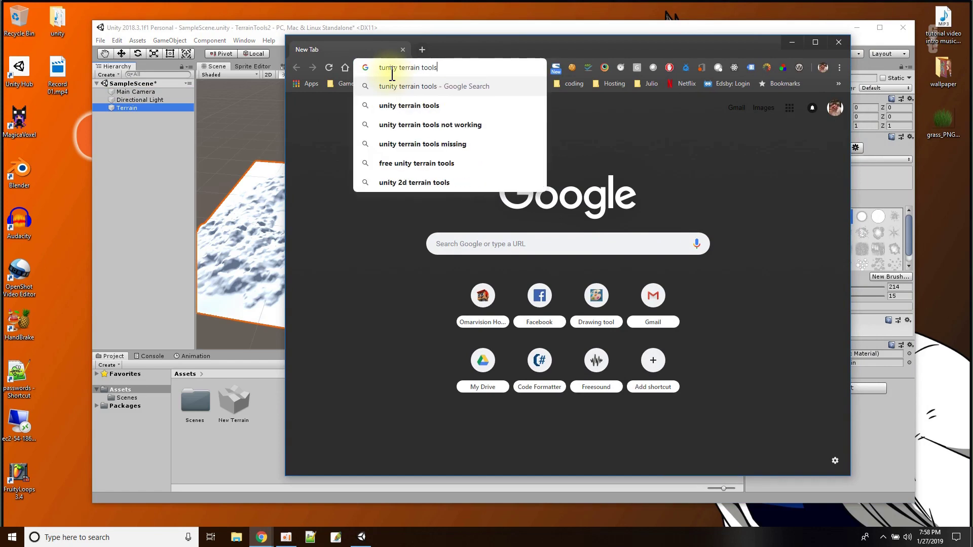
{"action": "type", "text": "github"}
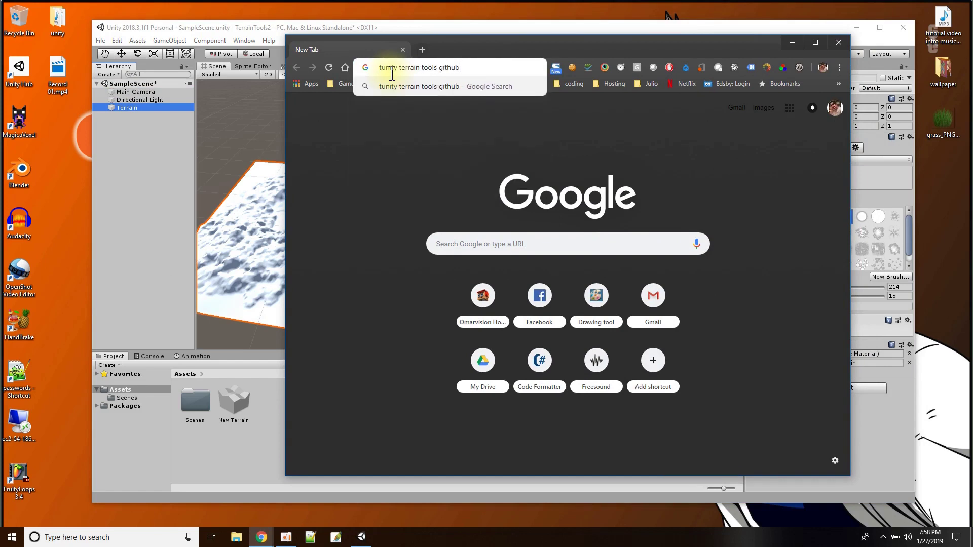
{"action": "key", "text": "Return"}
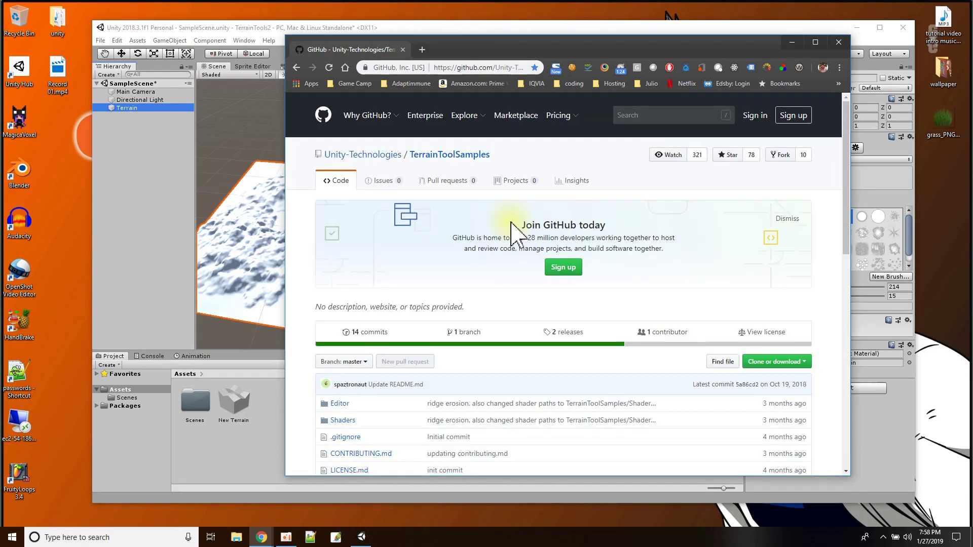
Download the TerrainToolSamples repository as TerrainToolSamples-master.zip to the Desktop, and close the browser
{"action": "scroll", "coordinate": [484, 291], "scroll_direction": "down", "scroll_amount": 2}
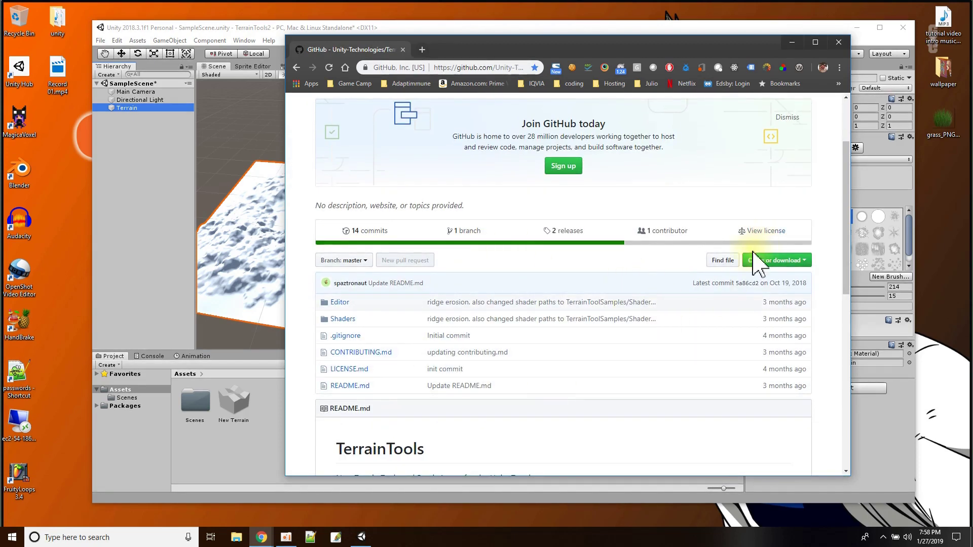
{"action": "scroll", "coordinate": [607, 272], "scroll_direction": "up", "scroll_amount": 2}
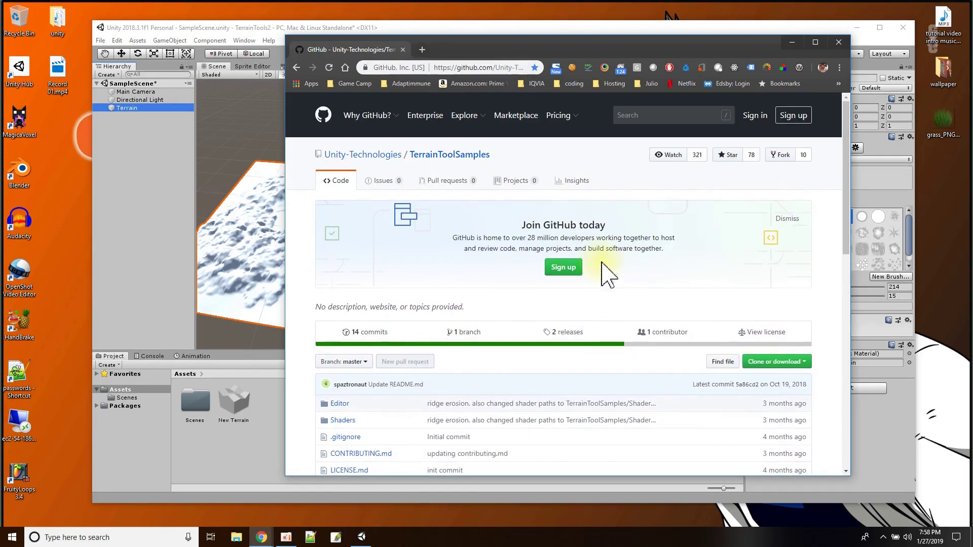
{"action": "left_click", "coordinate": [768, 363]}
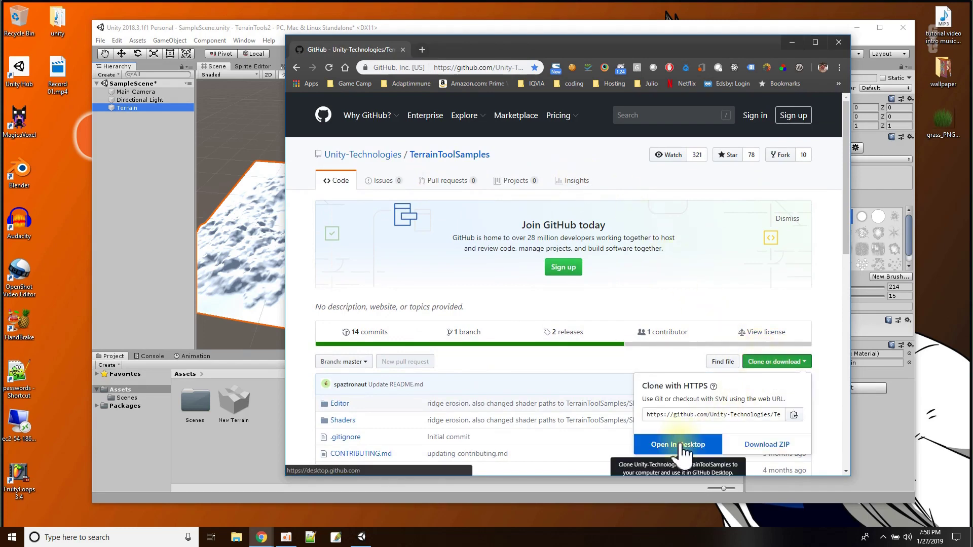
{"action": "left_click", "coordinate": [766, 445]}
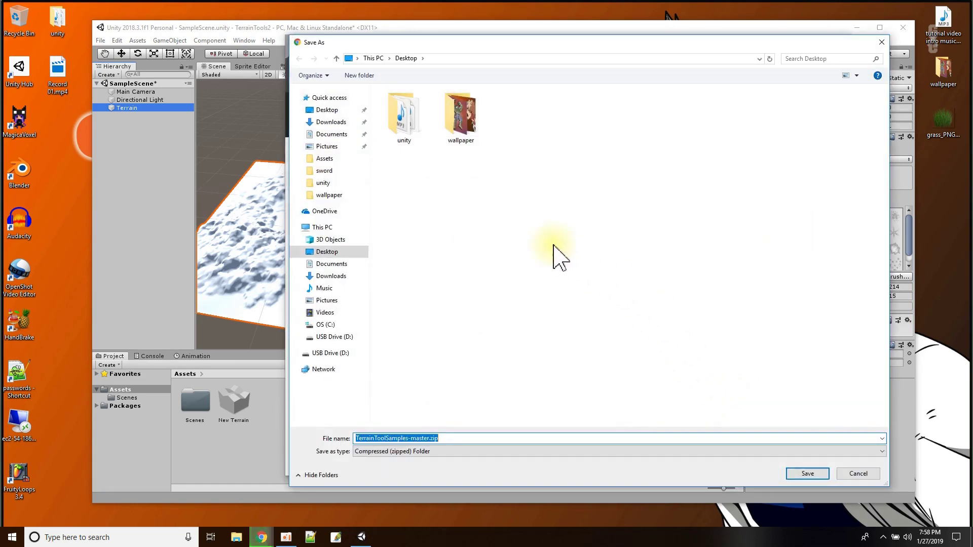
{"action": "left_click", "coordinate": [333, 252]}
{"action": "left_click", "coordinate": [806, 473]}
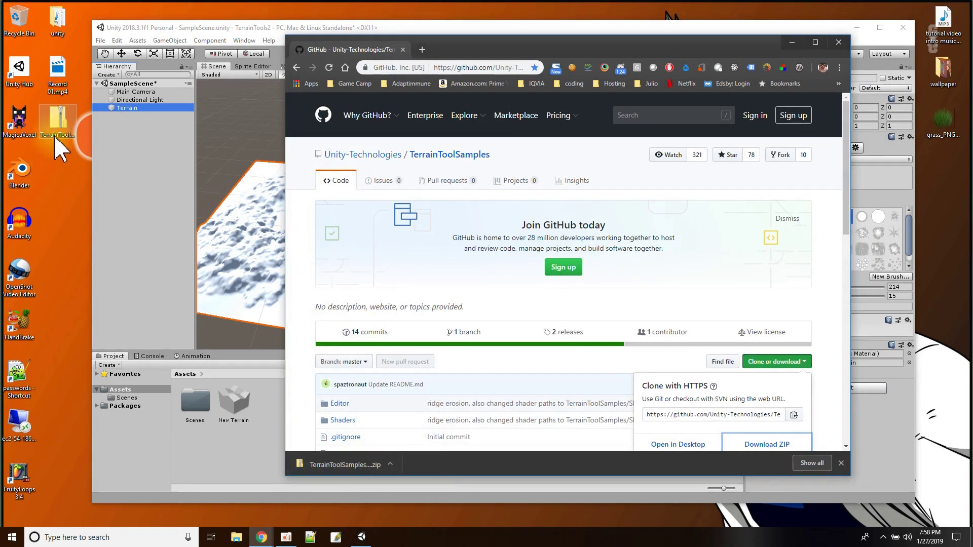
{"action": "left_click", "coordinate": [839, 42]}
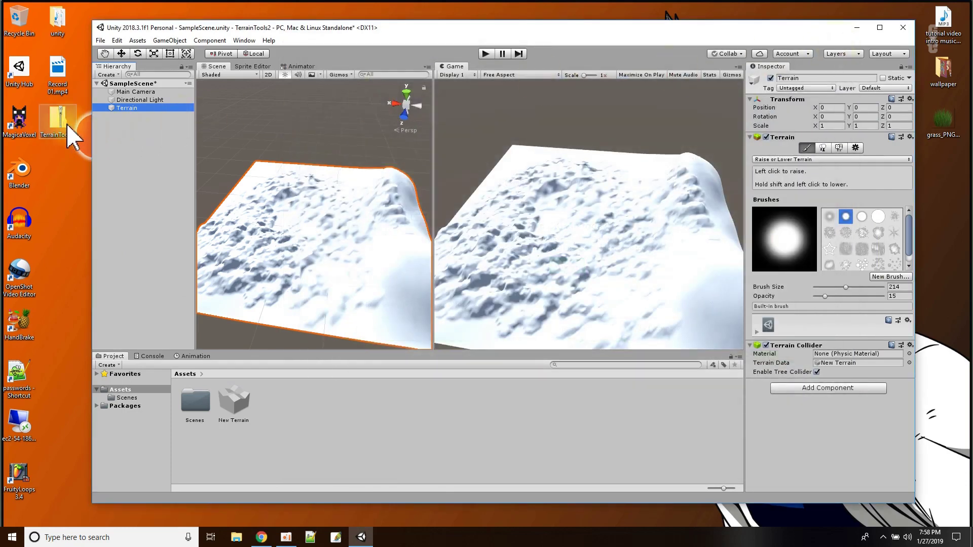
Extract TerrainToolSamples-master.zip on the Desktop with 7-Zip, and import the extracted folder into the Unity project's Assets
{"action": "right_click", "coordinate": [68, 131]}
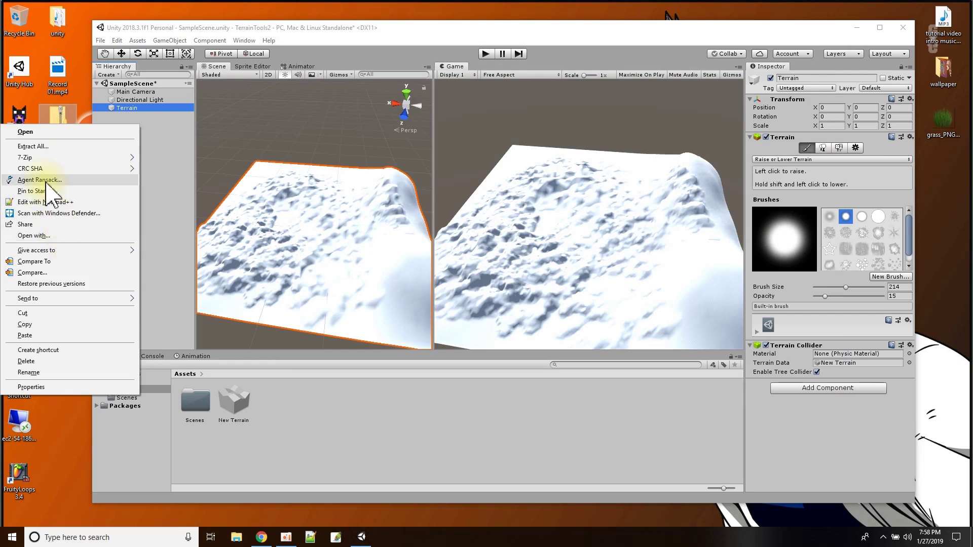
{"action": "mouse_move", "coordinate": [44, 157]}
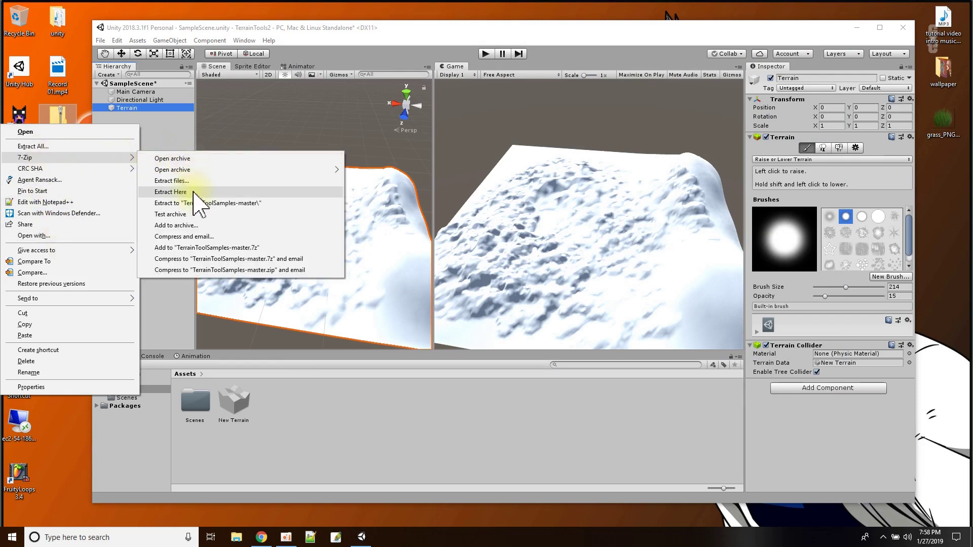
{"action": "left_click", "coordinate": [195, 202]}
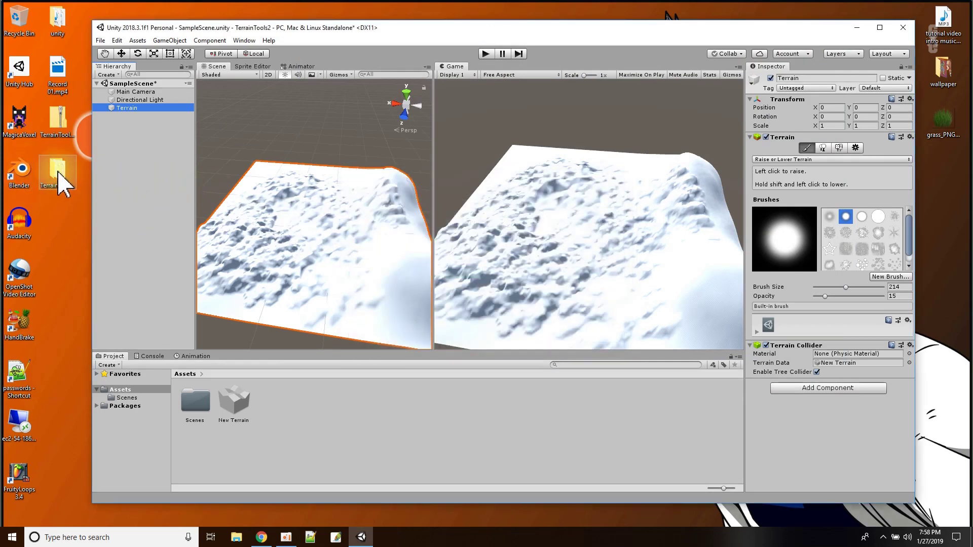
{"action": "left_click", "coordinate": [61, 187]}
{"action": "left_click_drag", "start_coordinate": [61, 178], "coordinate": [300, 418]}
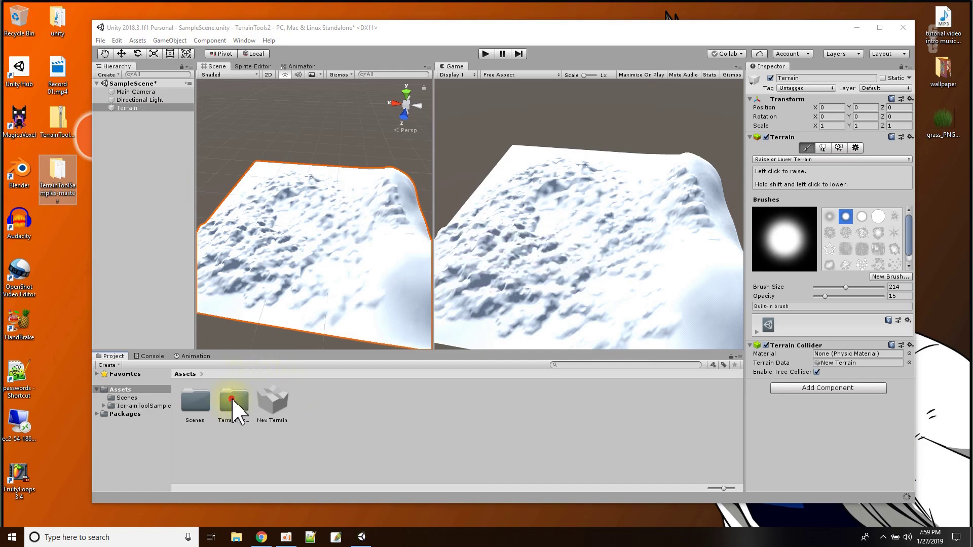
Read the README in the imported TerrainToolSamples-master folder, select the Terrain again, and return to the Assets folder
{"action": "double_click", "coordinate": [235, 406]}
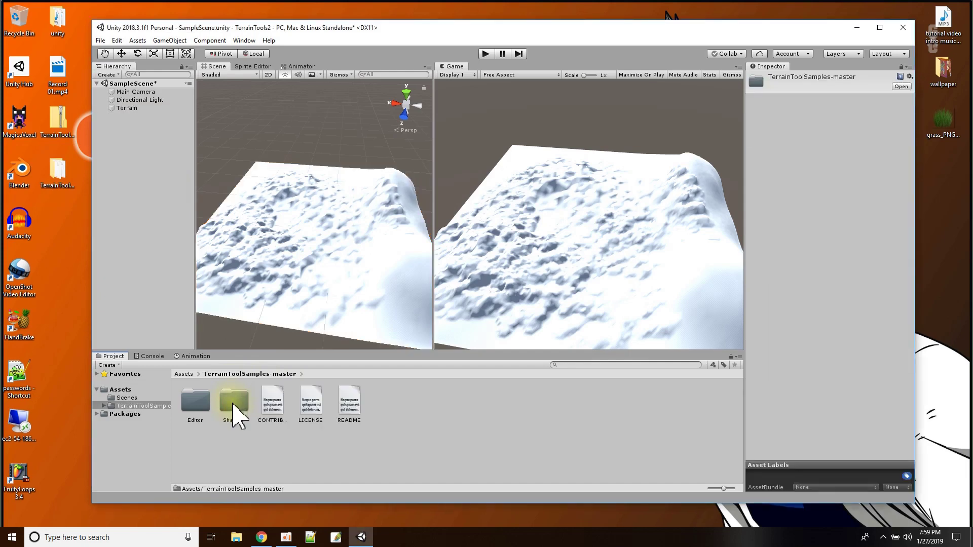
{"action": "left_click", "coordinate": [349, 404]}
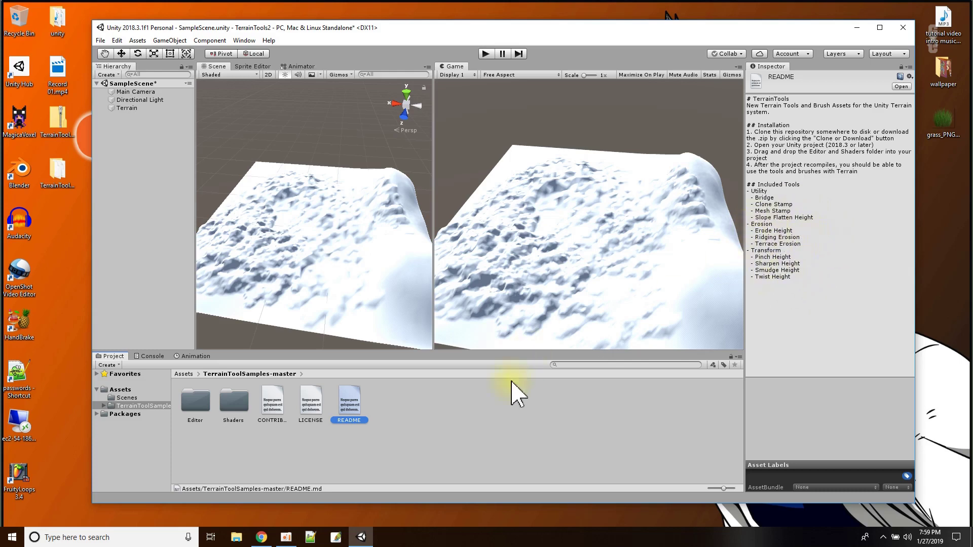
{"action": "left_click", "coordinate": [126, 108]}
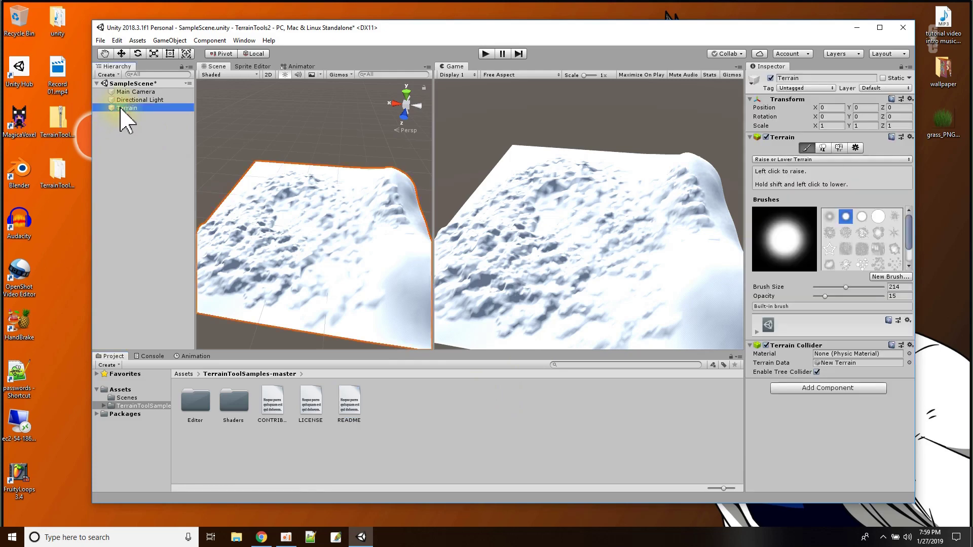
{"action": "left_click", "coordinate": [111, 390]}
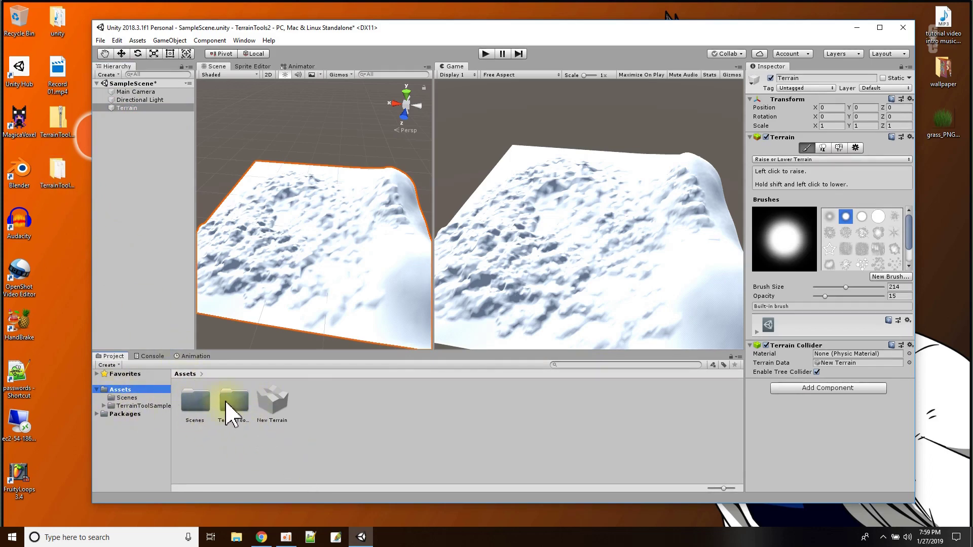
Look through the available terrain painting tools, including the added Erosion tools
{"action": "left_click", "coordinate": [807, 149]}
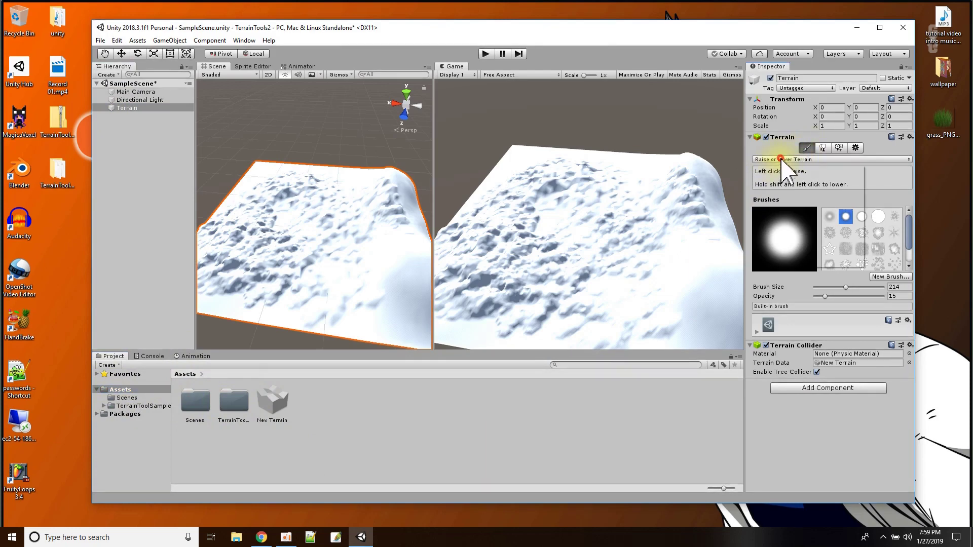
{"action": "left_click", "coordinate": [782, 159]}
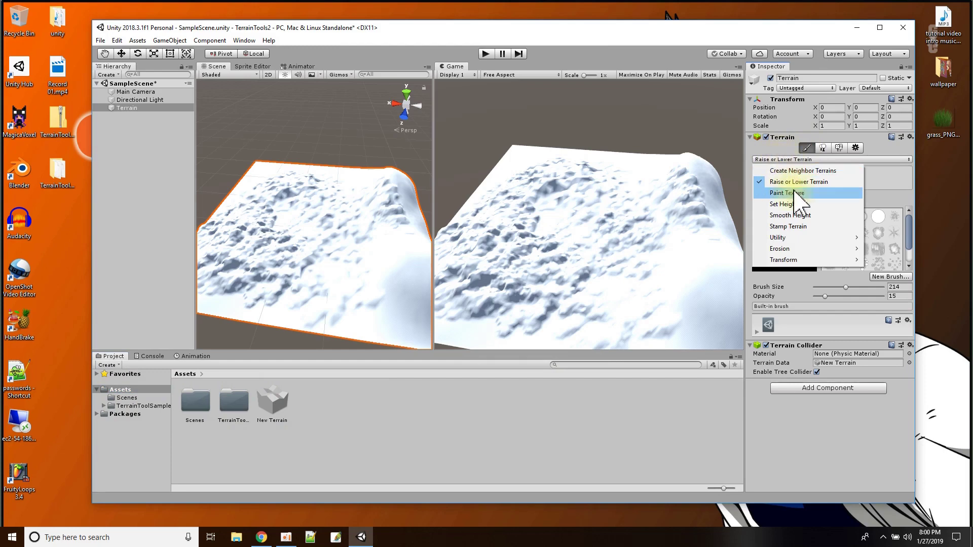
{"action": "mouse_move", "coordinate": [793, 247]}
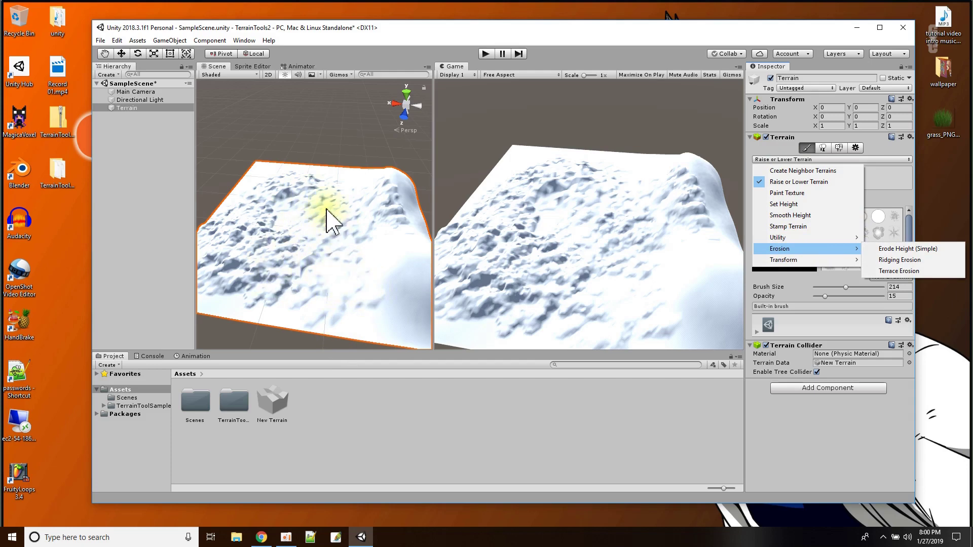
Switch to Chrome, search for images of "rock texture seamless", and open the tan 1000 × 1000 rock texture from sketchuptextureclub.com
{"action": "left_click", "coordinate": [277, 533]}
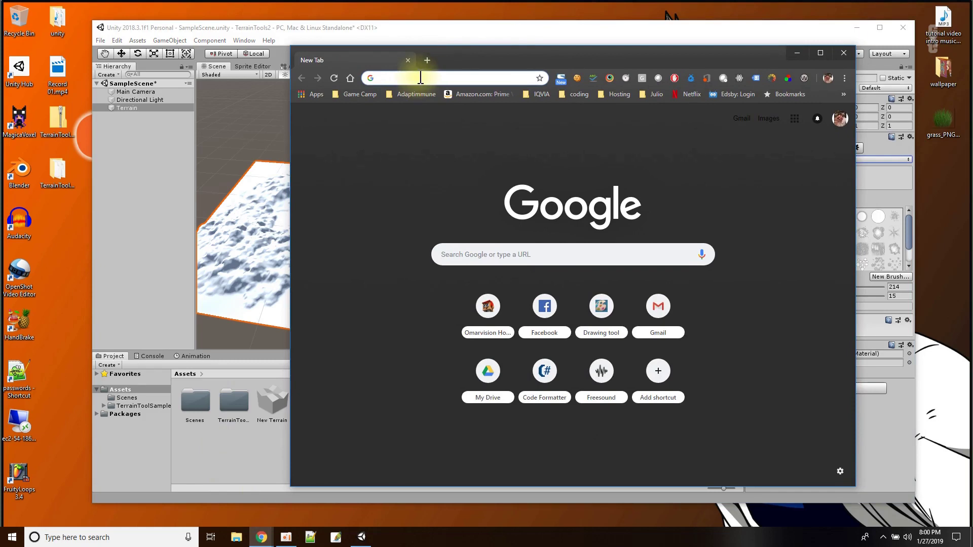
{"action": "type", "text": "rock texture"}
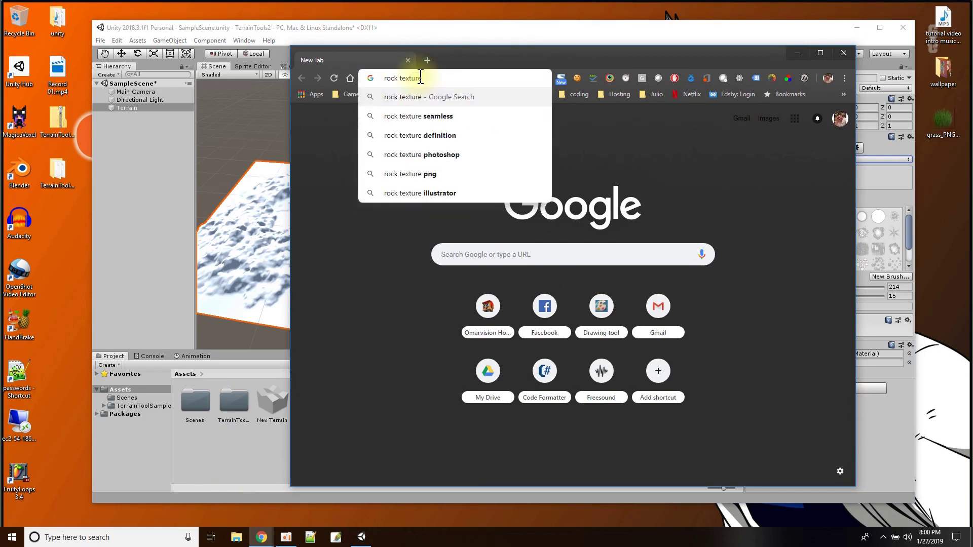
{"action": "left_click", "coordinate": [427, 117]}
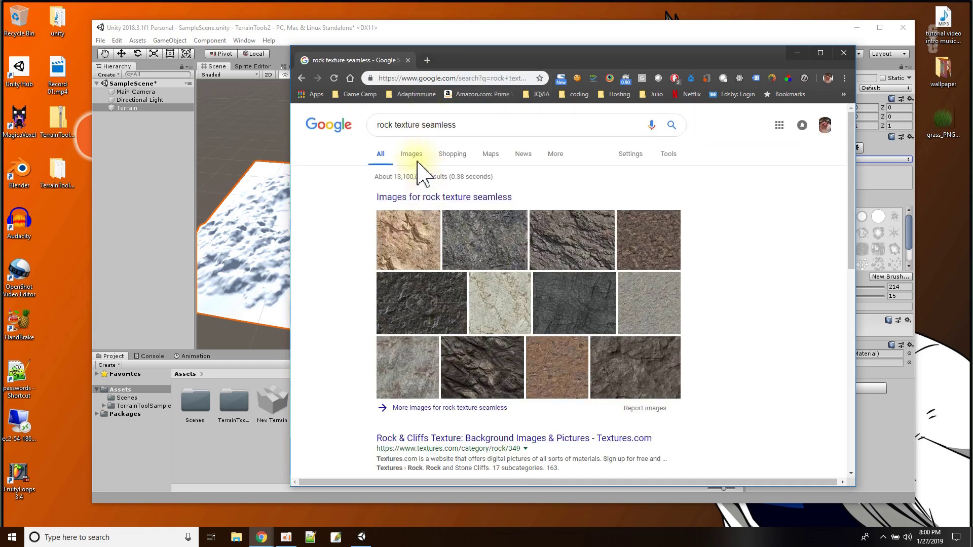
{"action": "left_click", "coordinate": [408, 155]}
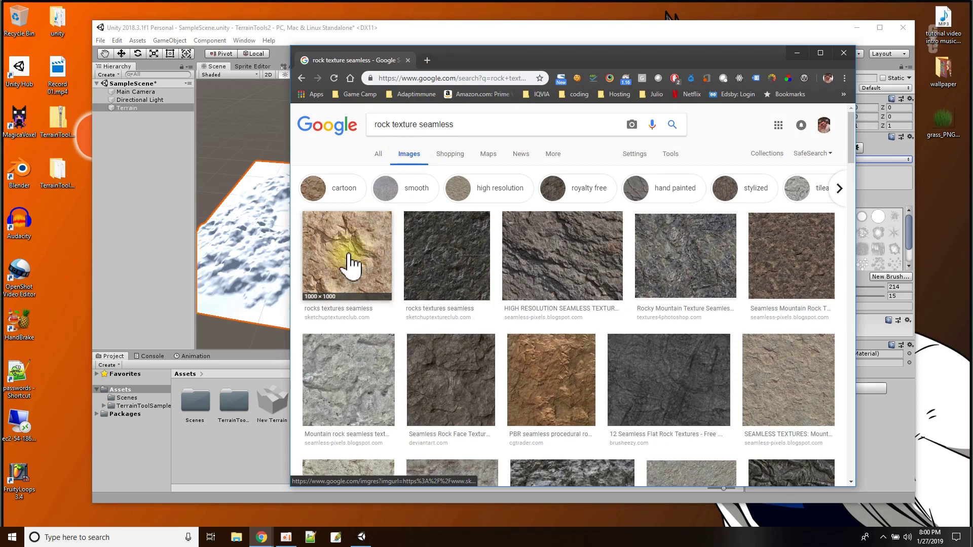
{"action": "left_click", "coordinate": [348, 265]}
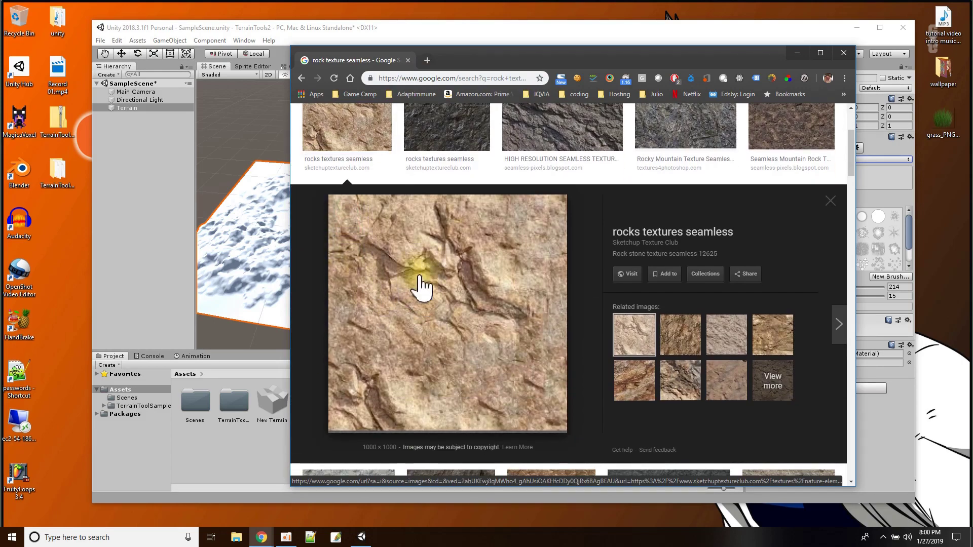
Save the rock image to the Desktop as 0006-rock-stone-texture-seamless.jpg, and close the browser
{"action": "left_click_drag", "start_coordinate": [406, 446], "coordinate": [455, 296]}
{"action": "right_click", "coordinate": [455, 296]}
{"action": "left_click", "coordinate": [495, 392]}
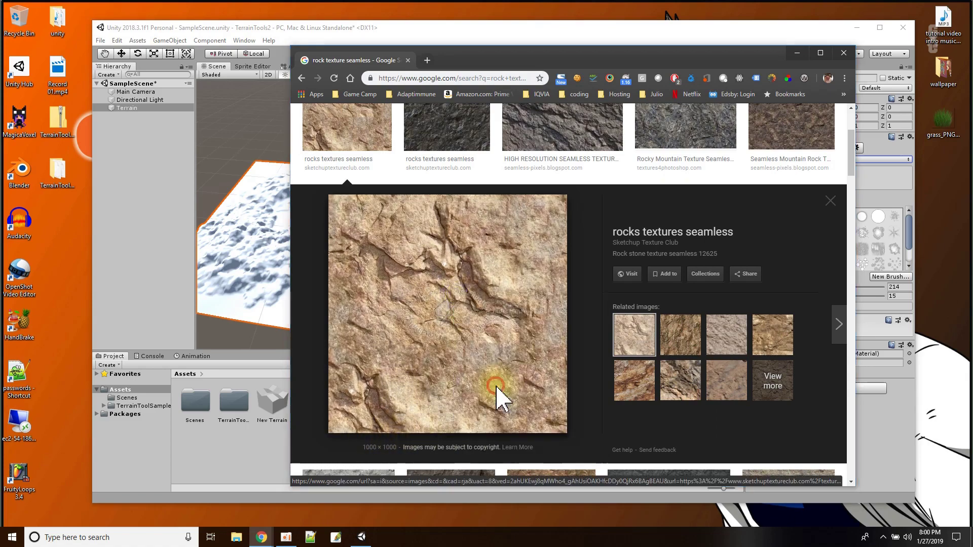
{"action": "left_click", "coordinate": [799, 486]}
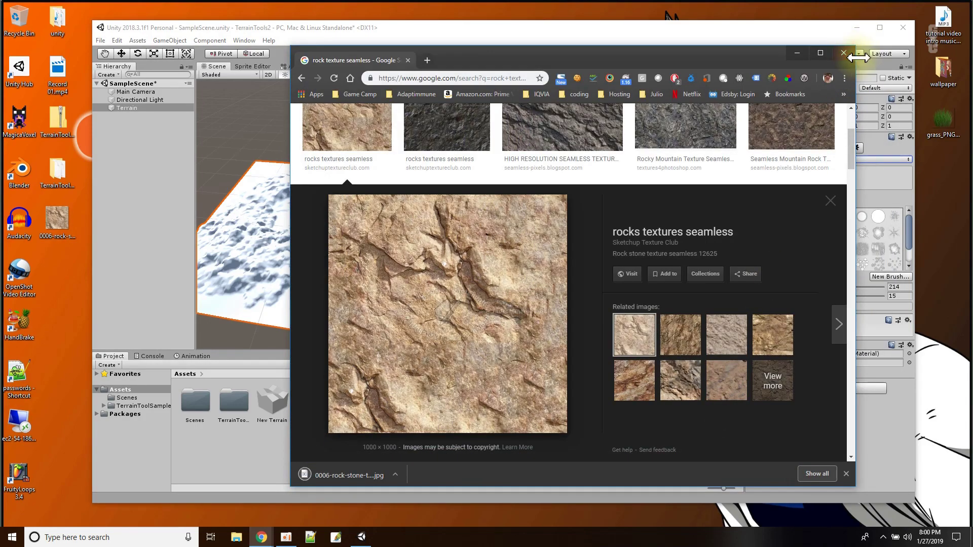
{"action": "left_click", "coordinate": [844, 53]}
Import the rock texture image into Assets, and delete the zip, extracted folder and image from the Desktop
{"action": "left_click_drag", "start_coordinate": [56, 218], "coordinate": [290, 441]}
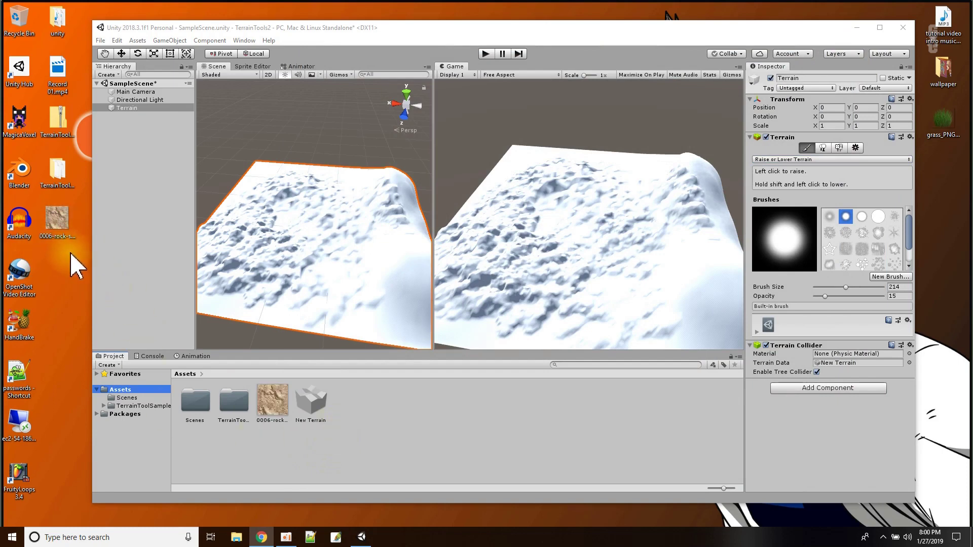
{"action": "left_click", "coordinate": [73, 223]}
{"action": "left_click", "coordinate": [85, 271]}
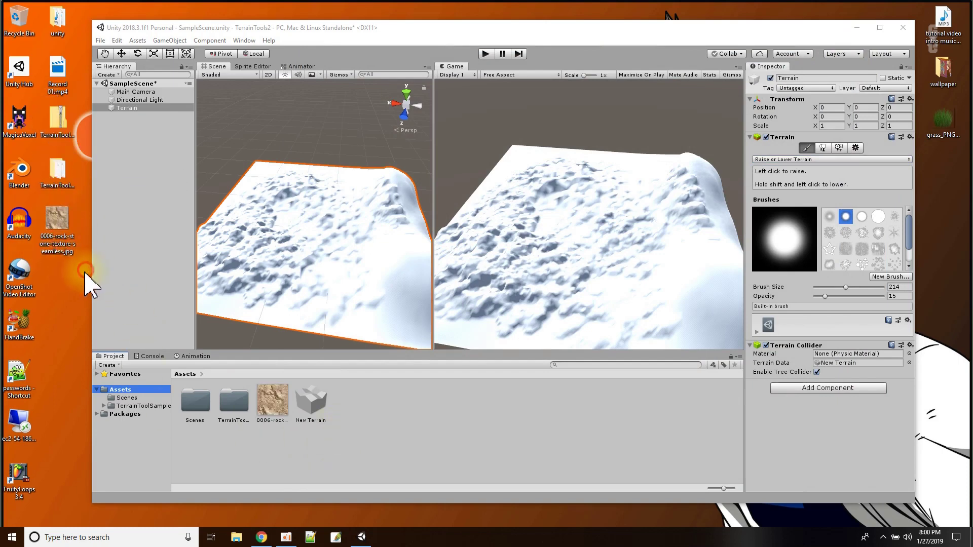
{"action": "left_click_drag", "start_coordinate": [82, 272], "coordinate": [50, 105]}
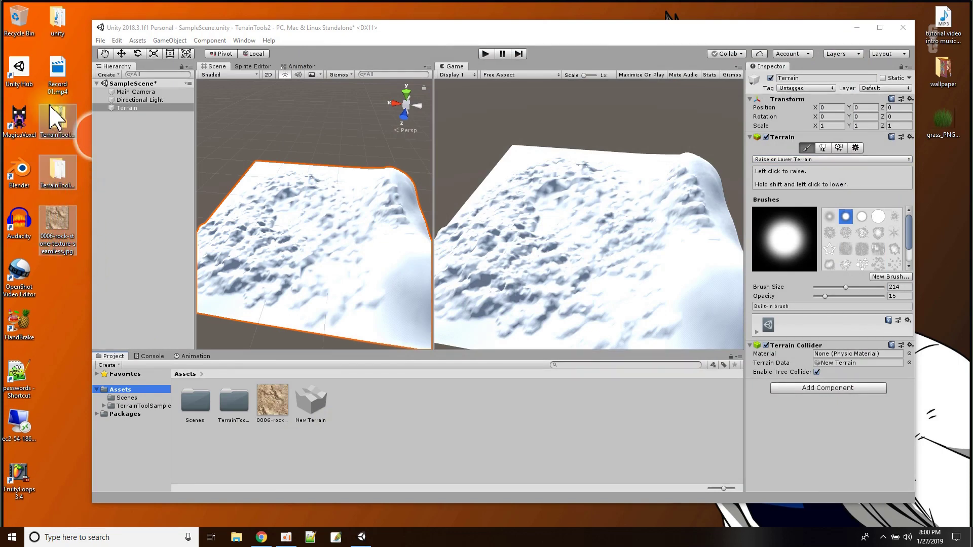
{"action": "key", "text": "Delete"}
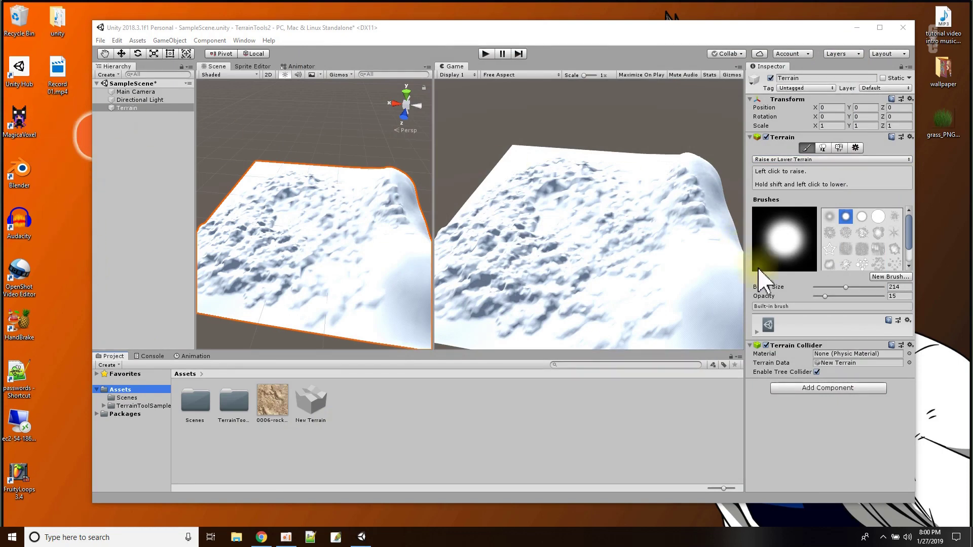
Switch the Terrain to Paint Texture and create a terrain layer from the 0006-rock-stone-texture-seamless texture
{"action": "left_click", "coordinate": [128, 108]}
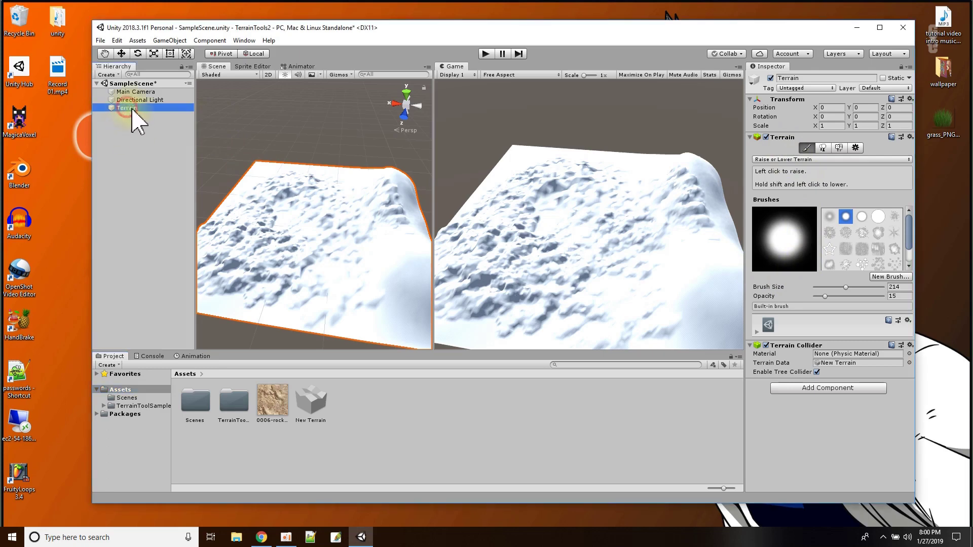
{"action": "left_click", "coordinate": [803, 159]}
{"action": "left_click", "coordinate": [803, 200]}
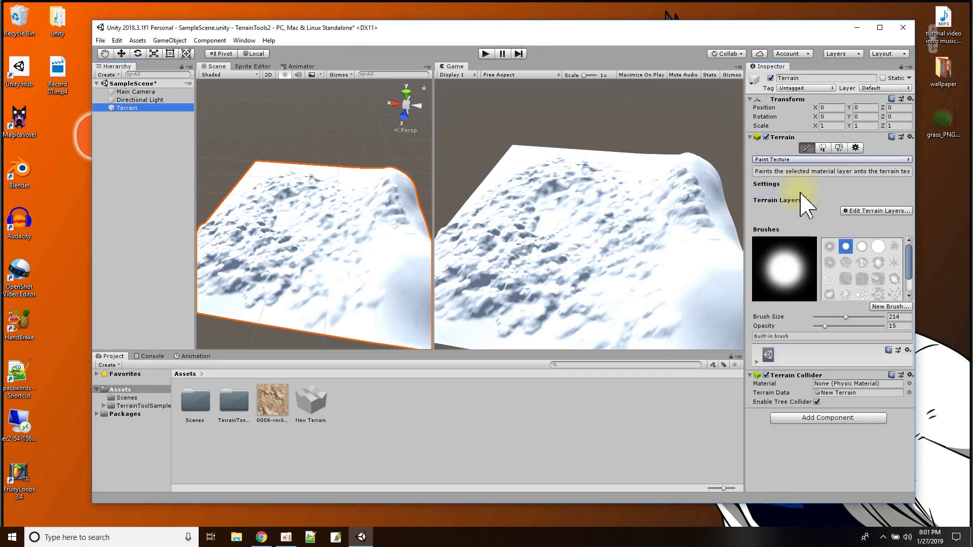
{"action": "left_click", "coordinate": [865, 211]}
{"action": "left_click", "coordinate": [873, 217]}
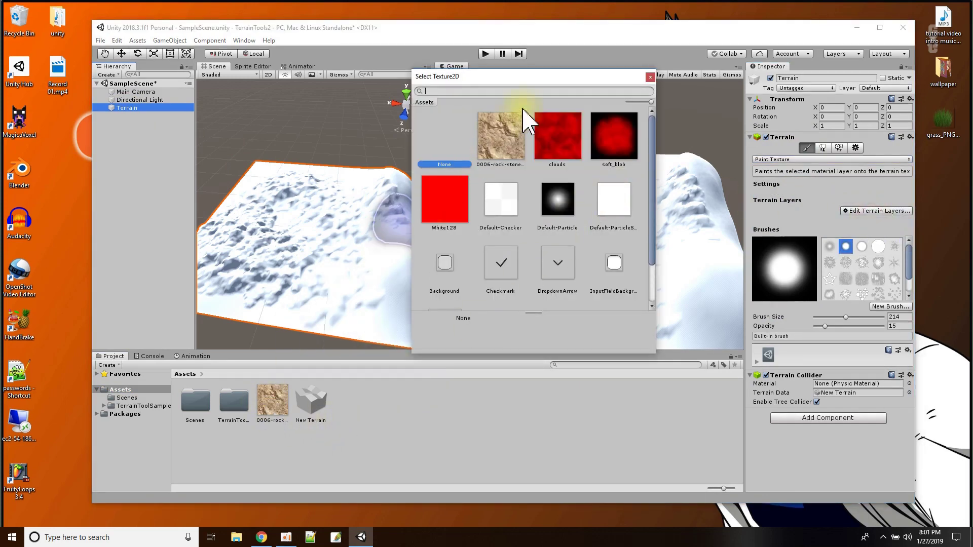
{"action": "left_click", "coordinate": [510, 131]}
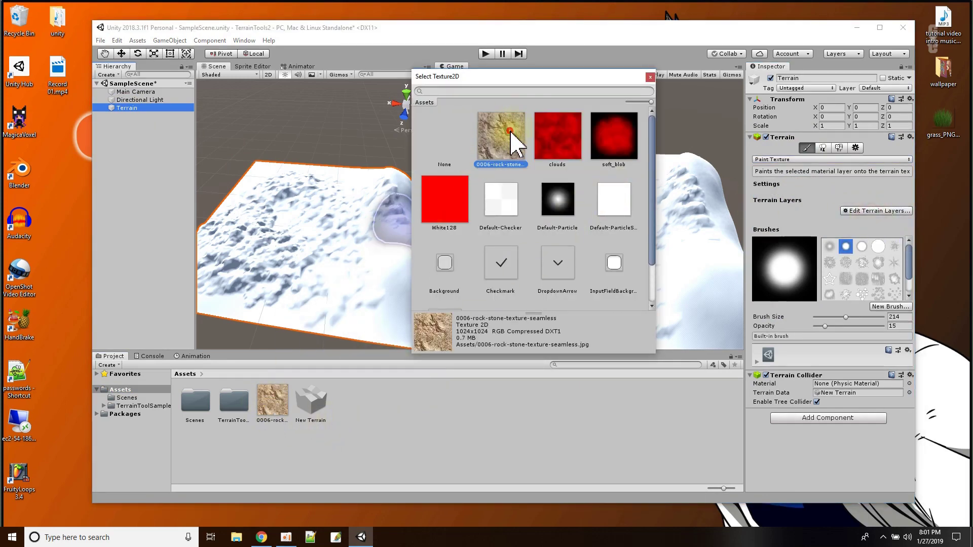
{"action": "double_click", "coordinate": [510, 132]}
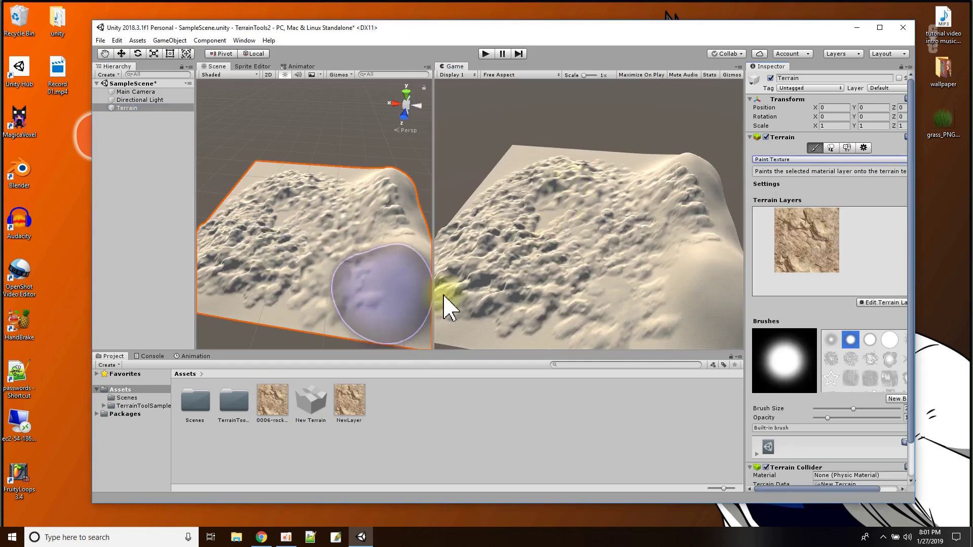
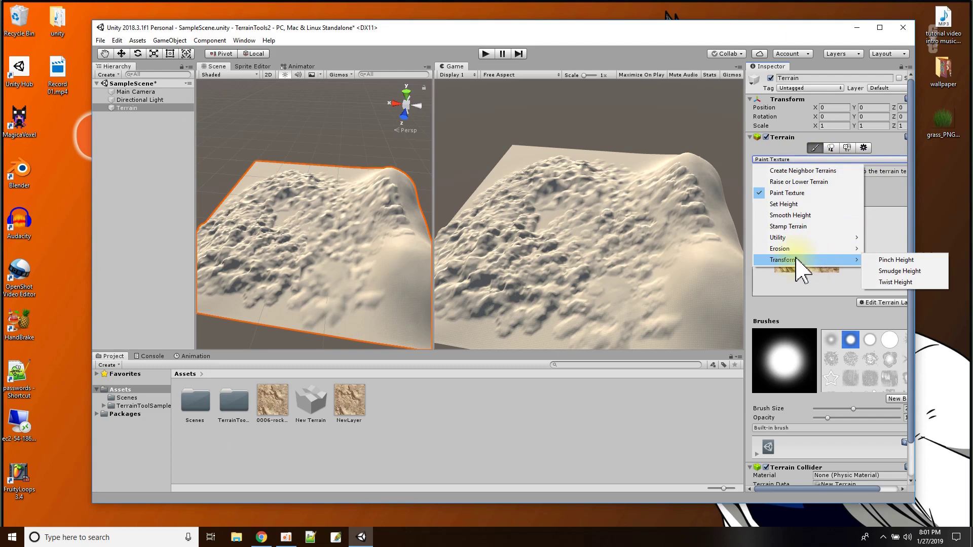
Switch the Terrain to the Pinch Height transform tool and set its brush size to 70
{"action": "left_click", "coordinate": [898, 260]}
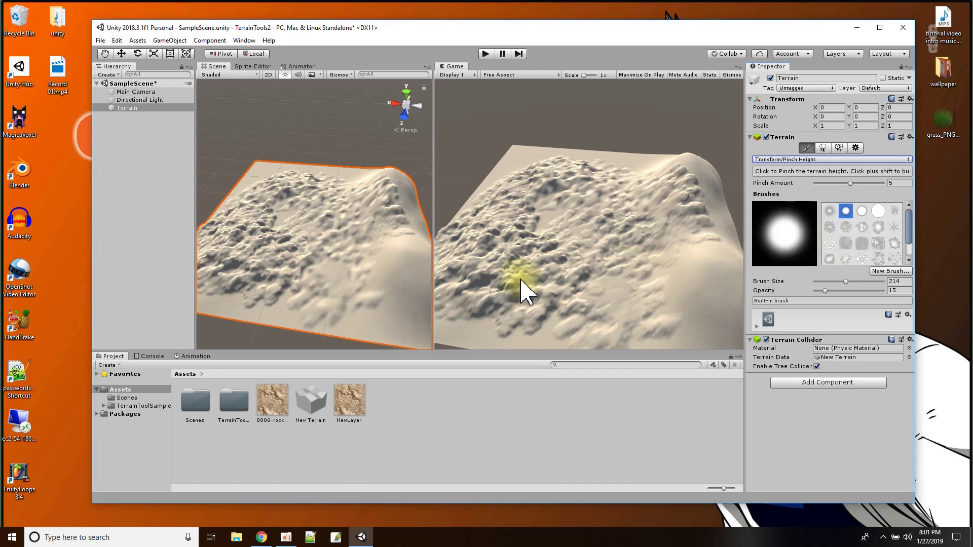
{"action": "scroll", "coordinate": [345, 287], "scroll_direction": "up", "scroll_amount": 5}
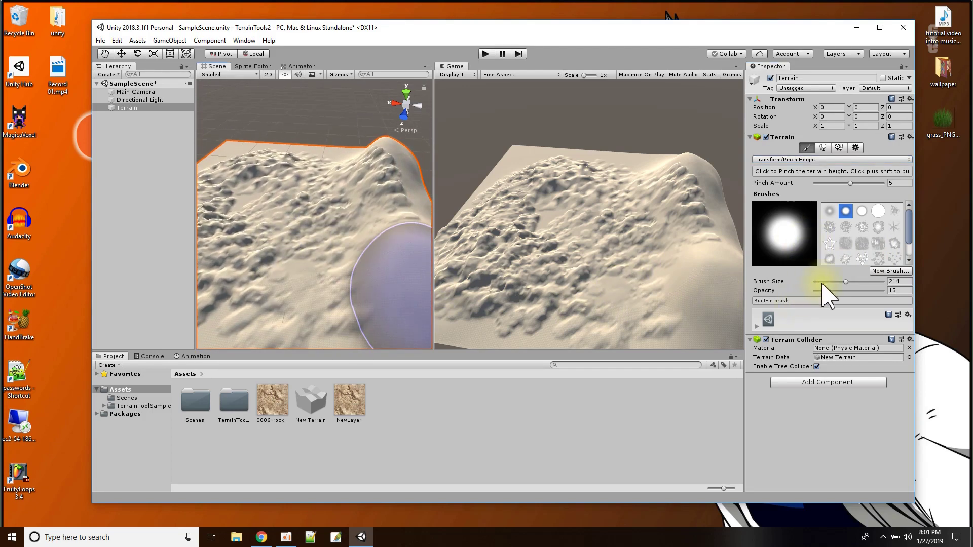
{"action": "left_click", "coordinate": [844, 282]}
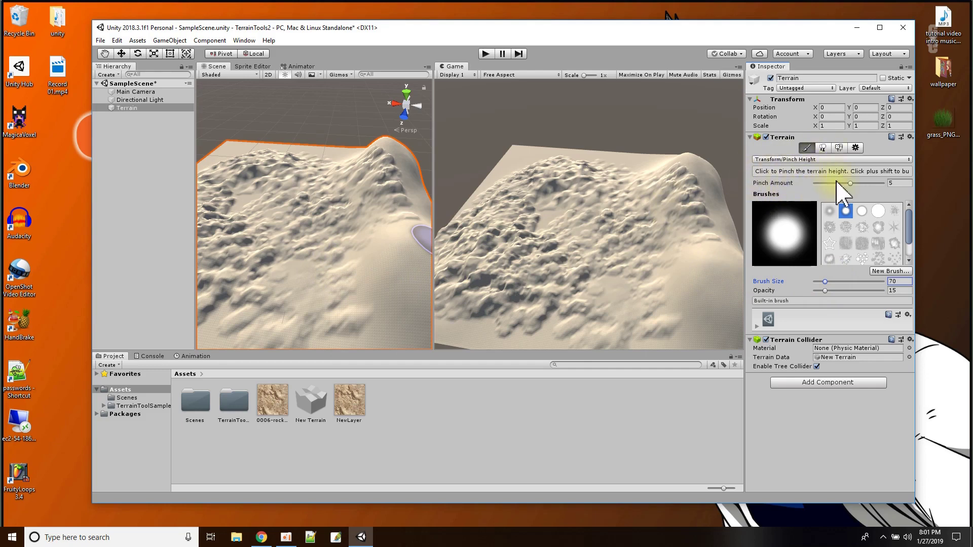
{"action": "mouse_move", "coordinate": [365, 274]}
{"action": "left_mouse_down"}
{"action": "mouse_move", "coordinate": [337, 266]}
{"action": "mouse_move", "coordinate": [344, 261]}
{"action": "mouse_move", "coordinate": [341, 275]}
{"action": "mouse_move", "coordinate": [389, 300]}
{"action": "left_mouse_up"}
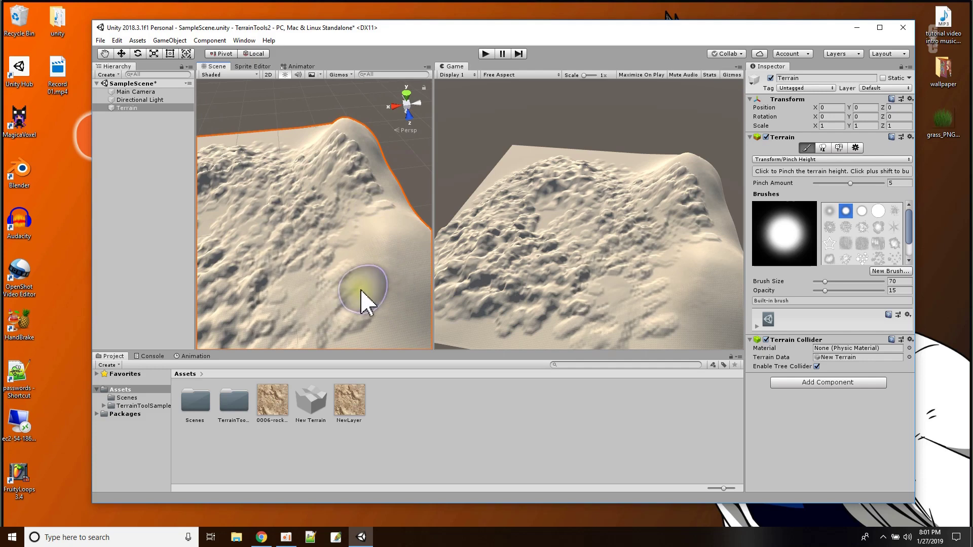
{"action": "scroll", "coordinate": [355, 312], "scroll_direction": "up", "scroll_amount": 5}
{"action": "scroll", "coordinate": [335, 299], "scroll_direction": "up", "scroll_amount": 5}
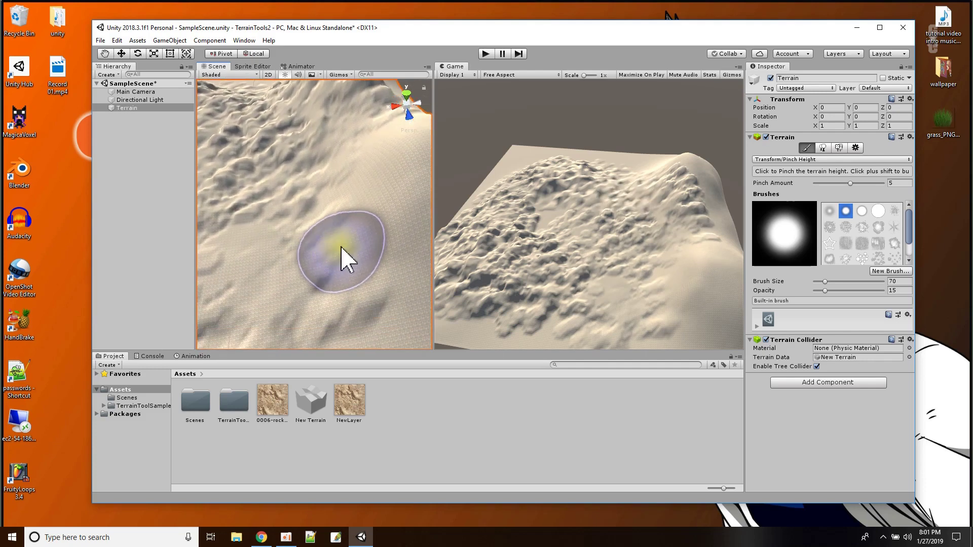
{"action": "scroll", "coordinate": [330, 264], "scroll_direction": "up", "scroll_amount": 3}
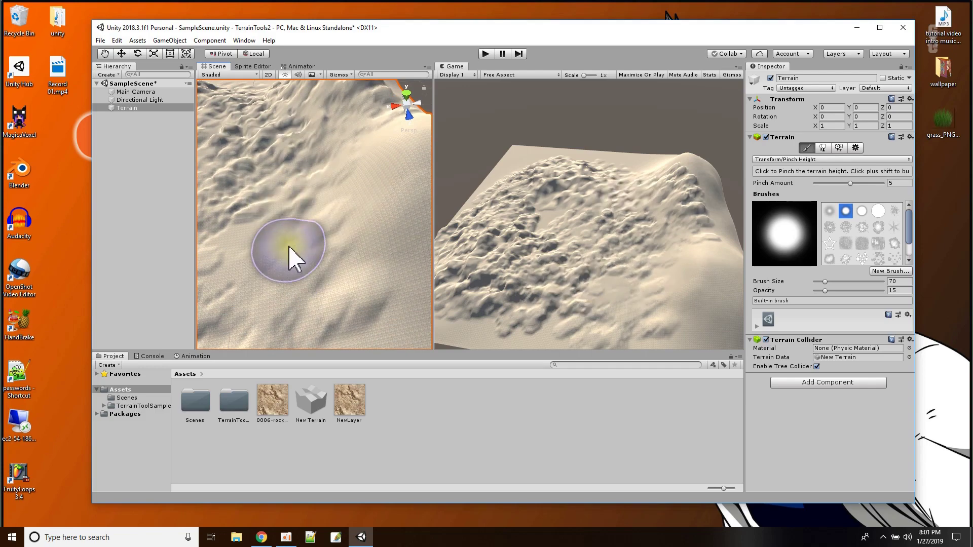
{"action": "scroll", "coordinate": [293, 254], "scroll_direction": "up", "scroll_amount": 4}
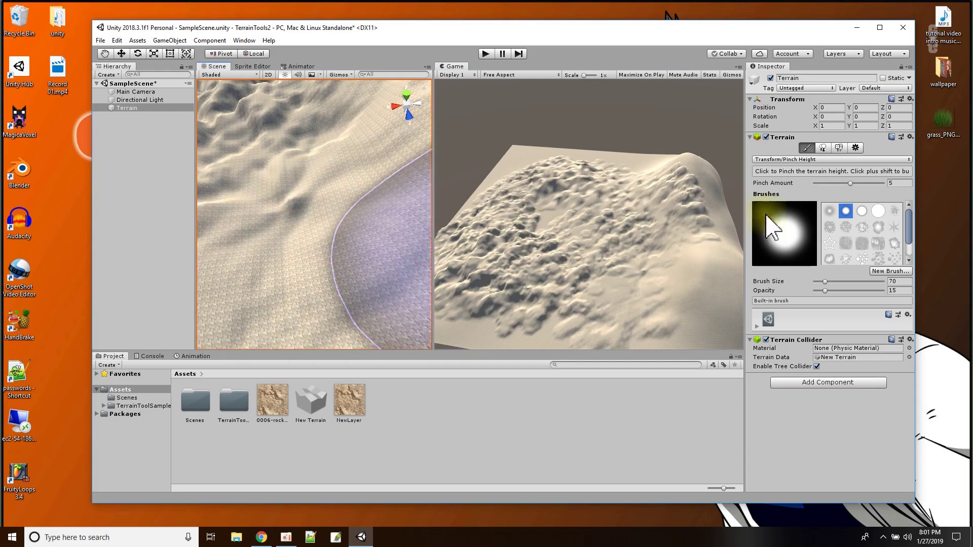
Pinch the terrain between the bumpy area and the smooth hill with Pinch Amount 78 and brush size 94
{"action": "left_click_drag", "start_coordinate": [850, 182], "coordinate": [848, 183]}
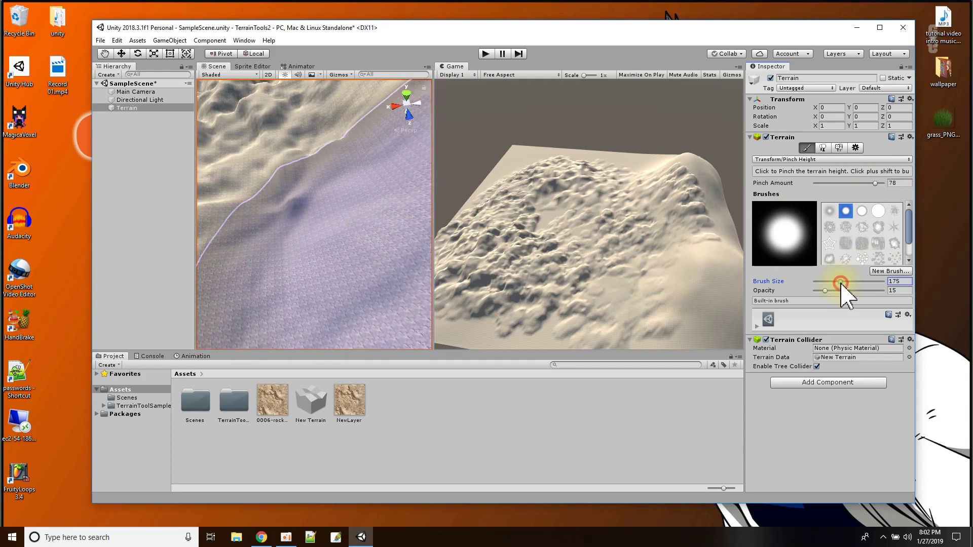
{"action": "left_click_drag", "start_coordinate": [282, 219], "coordinate": [285, 217]}
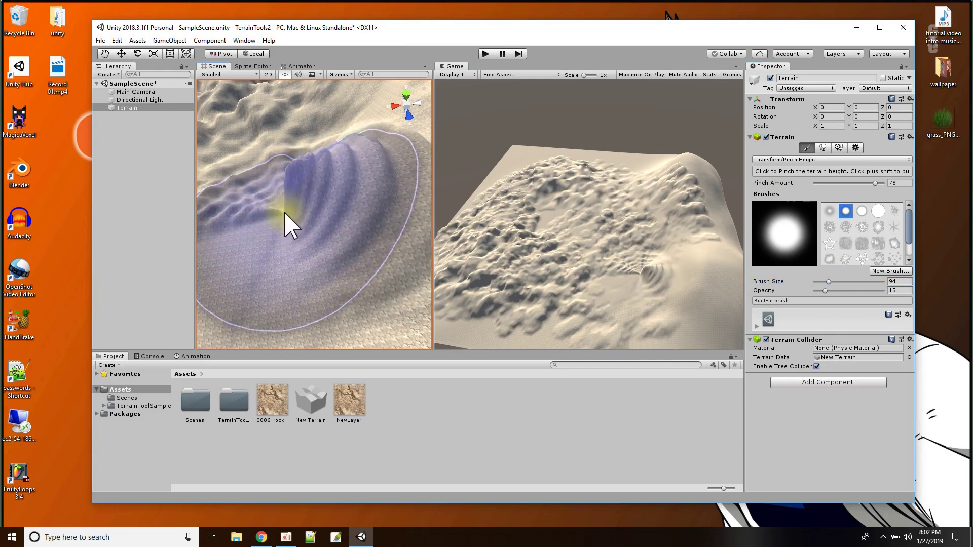
{"action": "scroll", "coordinate": [285, 217], "scroll_direction": "down", "scroll_amount": 3}
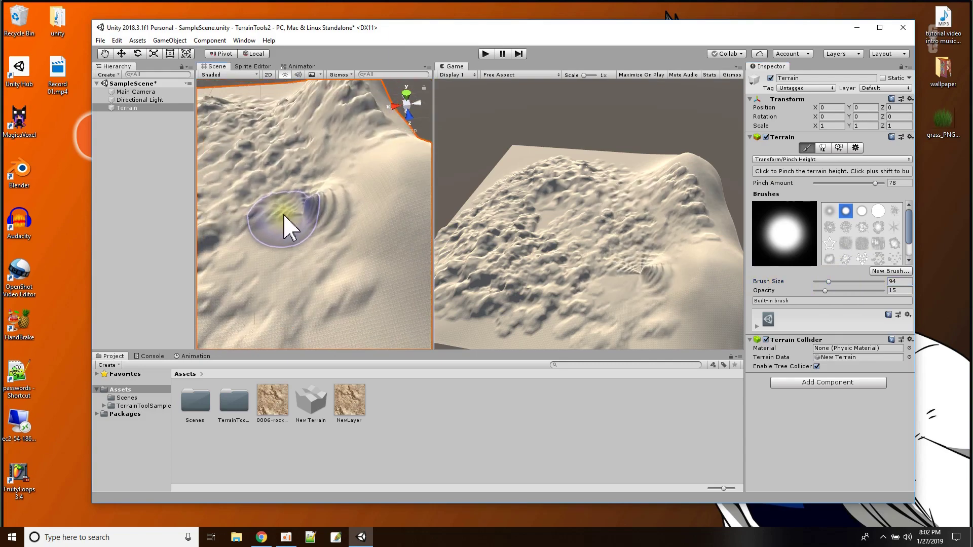
{"action": "mouse_move", "coordinate": [304, 208]}
{"action": "left_mouse_down", "text": "alt"}
{"action": "mouse_move", "coordinate": [336, 272]}
{"action": "mouse_move", "coordinate": [319, 257]}
{"action": "left_mouse_up", "text": "alt"}
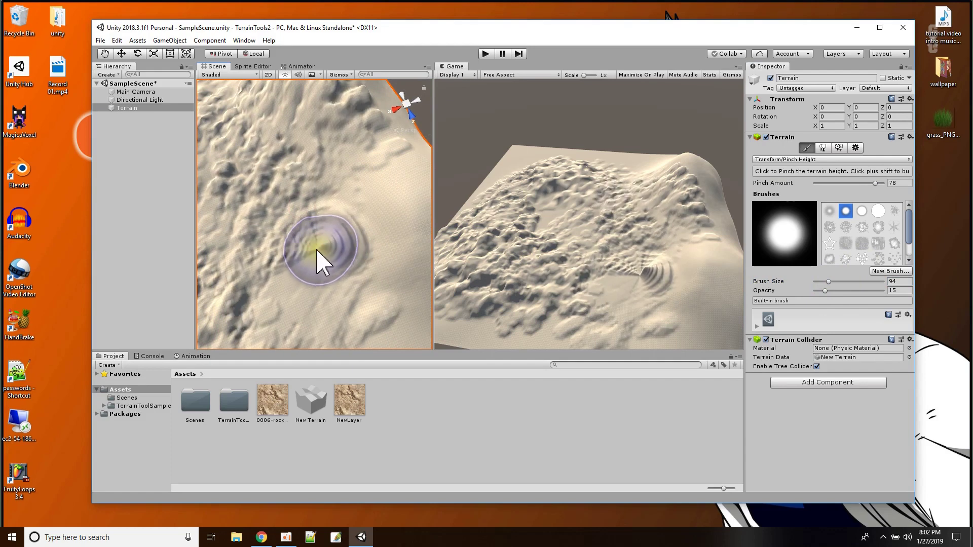
{"action": "mouse_move", "coordinate": [320, 248]}
{"action": "left_mouse_down"}
{"action": "mouse_move", "coordinate": [365, 187]}
{"action": "mouse_move", "coordinate": [363, 174]}
{"action": "mouse_move", "coordinate": [347, 218]}
{"action": "mouse_move", "coordinate": [382, 278]}
{"action": "left_mouse_up"}
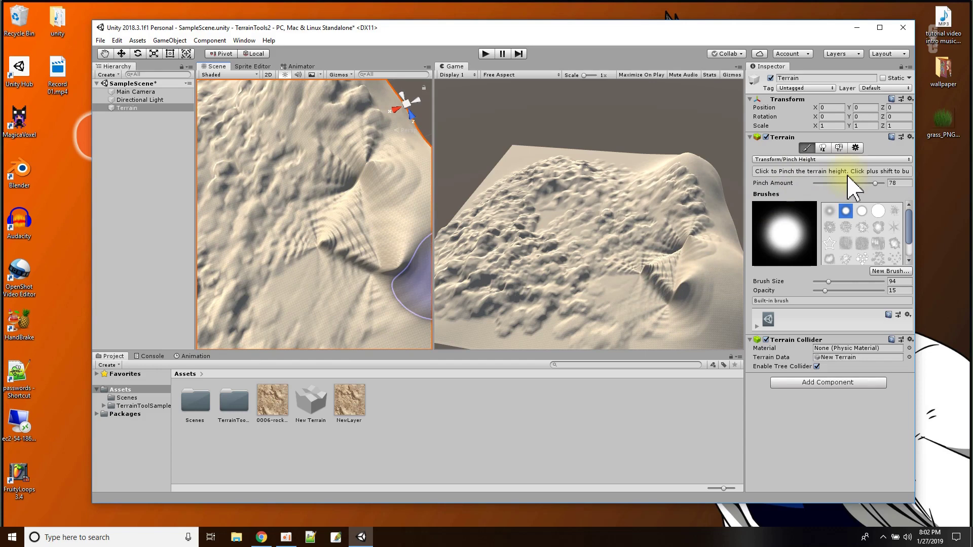
Switch the Terrain to the Smudge Height transform tool and smudge the pinched area and the surrounding slopes
{"action": "left_click", "coordinate": [805, 160]}
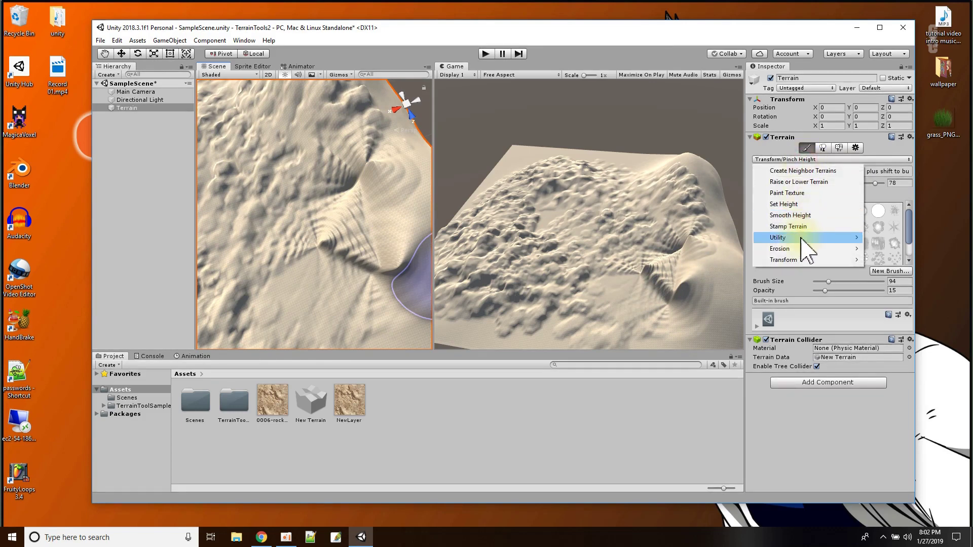
{"action": "mouse_move", "coordinate": [800, 260]}
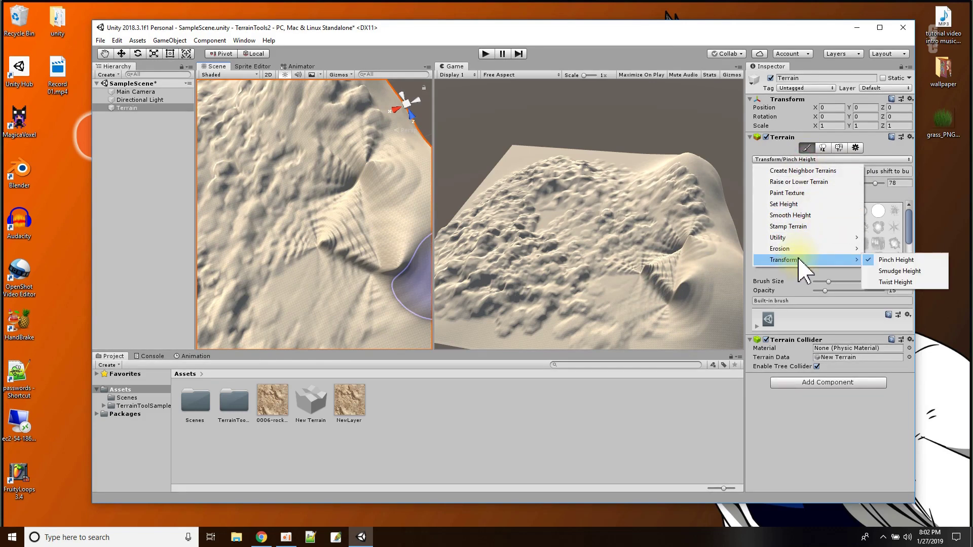
{"action": "left_click", "coordinate": [894, 272]}
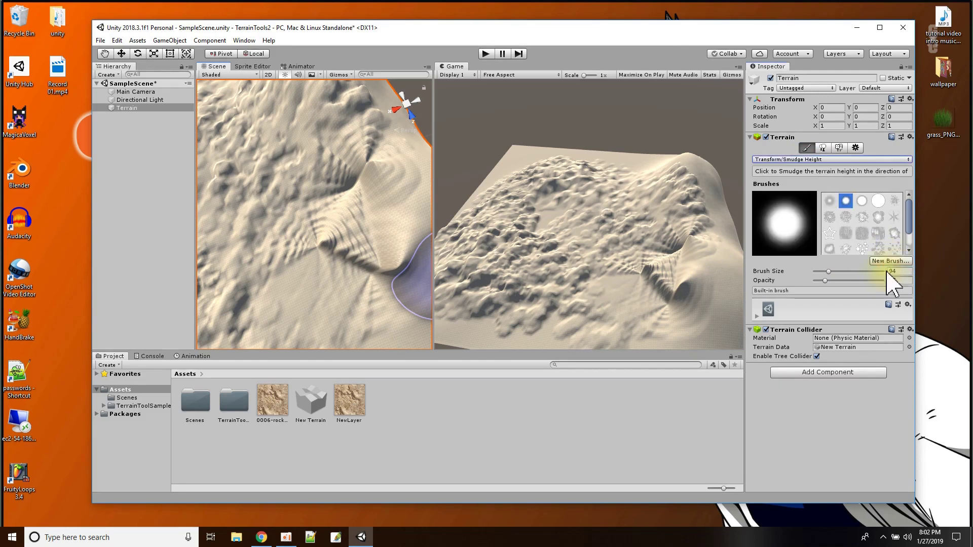
{"action": "mouse_move", "coordinate": [314, 276]}
{"action": "left_mouse_down", "text": "alt"}
{"action": "mouse_move", "coordinate": [337, 282]}
{"action": "mouse_move", "coordinate": [309, 208]}
{"action": "mouse_move", "coordinate": [348, 191]}
{"action": "mouse_move", "coordinate": [321, 275]}
{"action": "mouse_move", "coordinate": [304, 246]}
{"action": "mouse_move", "coordinate": [278, 283]}
{"action": "mouse_move", "coordinate": [285, 270]}
{"action": "mouse_move", "coordinate": [272, 261]}
{"action": "mouse_move", "coordinate": [241, 299]}
{"action": "mouse_move", "coordinate": [266, 257]}
{"action": "mouse_move", "coordinate": [260, 289]}
{"action": "mouse_move", "coordinate": [300, 289]}
{"action": "mouse_move", "coordinate": [290, 194]}
{"action": "mouse_move", "coordinate": [276, 250]}
{"action": "mouse_move", "coordinate": [289, 223]}
{"action": "mouse_move", "coordinate": [291, 254]}
{"action": "mouse_move", "coordinate": [315, 269]}
{"action": "mouse_move", "coordinate": [234, 235]}
{"action": "mouse_move", "coordinate": [223, 276]}
{"action": "mouse_move", "coordinate": [230, 266]}
{"action": "mouse_move", "coordinate": [306, 284]}
{"action": "mouse_move", "coordinate": [348, 206]}
{"action": "left_mouse_up", "text": "alt"}
{"action": "mouse_move", "coordinate": [386, 158]}
{"action": "left_mouse_down"}
{"action": "mouse_move", "coordinate": [356, 190]}
{"action": "mouse_move", "coordinate": [322, 195]}
{"action": "mouse_move", "coordinate": [365, 174]}
{"action": "mouse_move", "coordinate": [374, 226]}
{"action": "mouse_move", "coordinate": [338, 218]}
{"action": "mouse_move", "coordinate": [348, 244]}
{"action": "mouse_move", "coordinate": [331, 200]}
{"action": "mouse_move", "coordinate": [294, 157]}
{"action": "mouse_move", "coordinate": [339, 193]}
{"action": "mouse_move", "coordinate": [311, 192]}
{"action": "mouse_move", "coordinate": [319, 278]}
{"action": "left_mouse_up"}
{"action": "key", "text": "alt"}
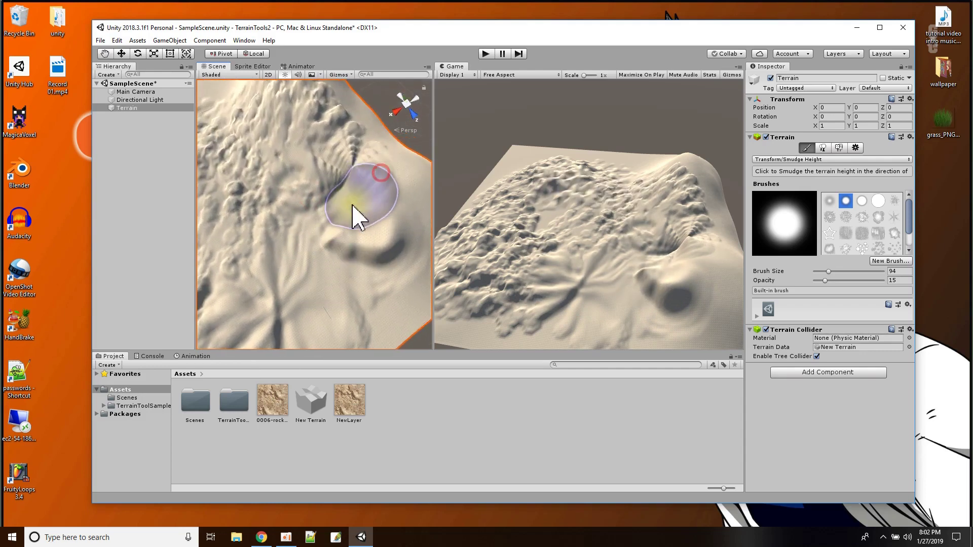
{"action": "mouse_move", "coordinate": [390, 190]}
{"action": "left_mouse_down"}
{"action": "mouse_move", "coordinate": [330, 245]}
{"action": "mouse_move", "coordinate": [382, 213]}
{"action": "left_mouse_up"}
{"action": "mouse_move", "coordinate": [404, 173]}
{"action": "left_mouse_down"}
{"action": "mouse_move", "coordinate": [336, 200]}
{"action": "mouse_move", "coordinate": [306, 226]}
{"action": "mouse_move", "coordinate": [298, 218]}
{"action": "mouse_move", "coordinate": [326, 239]}
{"action": "mouse_move", "coordinate": [332, 275]}
{"action": "mouse_move", "coordinate": [319, 291]}
{"action": "mouse_move", "coordinate": [304, 210]}
{"action": "mouse_move", "coordinate": [598, 210]}
{"action": "left_mouse_up"}
Twist the terrain around the crater into a curl using the Twist Height transform tool with Twist Amount 63
{"action": "left_click", "coordinate": [771, 159]}
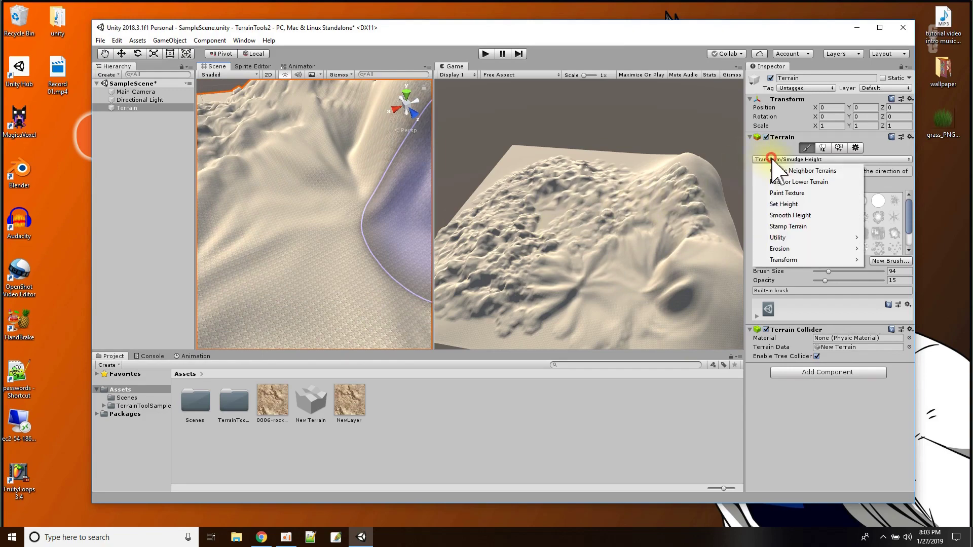
{"action": "mouse_move", "coordinate": [797, 260]}
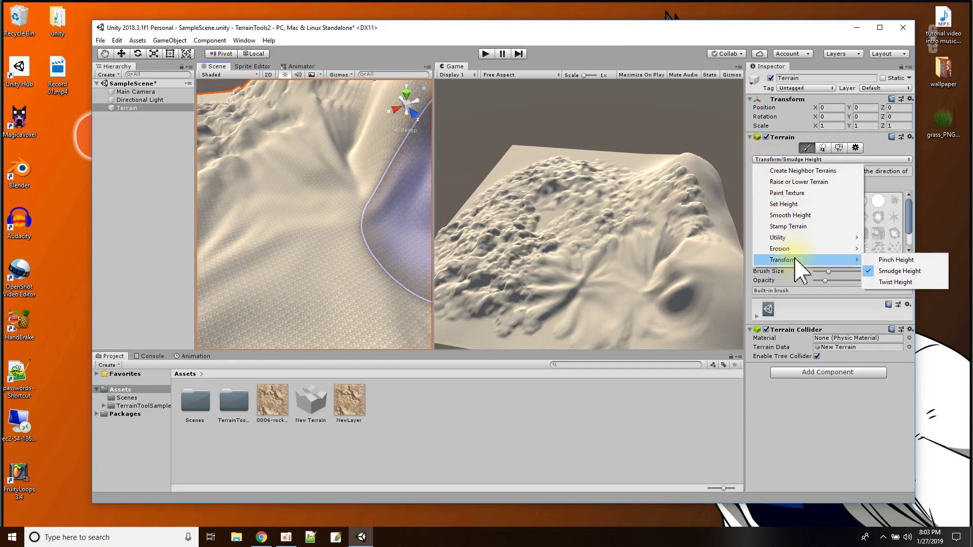
{"action": "left_click", "coordinate": [875, 282]}
{"action": "scroll", "coordinate": [385, 237], "scroll_direction": "down", "scroll_amount": 5}
{"action": "scroll", "coordinate": [335, 246], "scroll_direction": "up", "scroll_amount": 2}
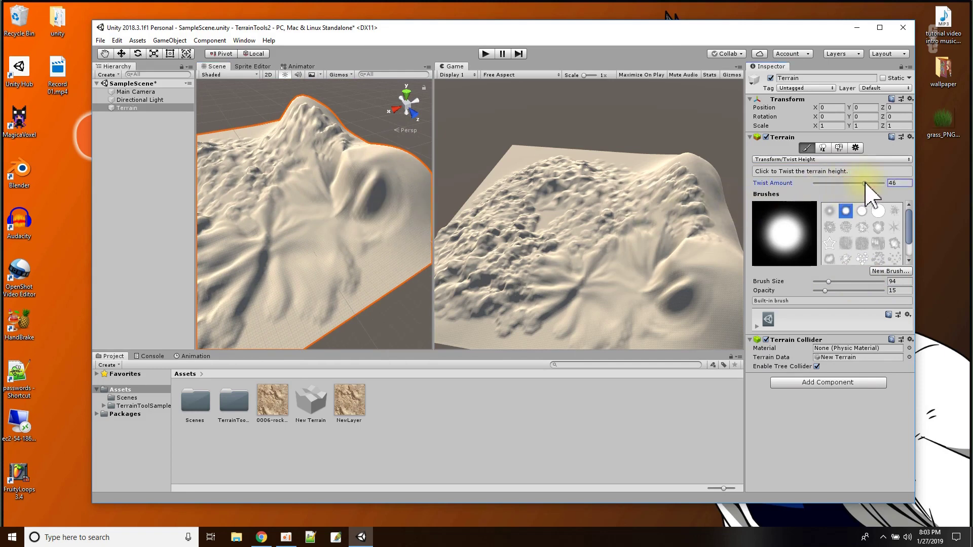
{"action": "left_click_drag", "start_coordinate": [876, 184], "coordinate": [870, 183]}
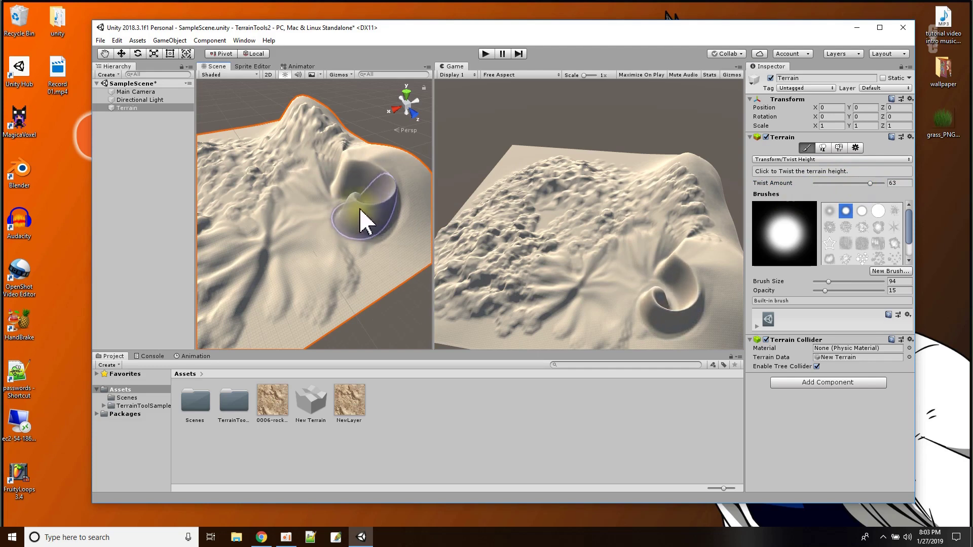
{"action": "mouse_move", "coordinate": [355, 229]}
{"action": "left_mouse_down", "text": "alt"}
{"action": "mouse_move", "coordinate": [321, 263]}
{"action": "mouse_move", "coordinate": [360, 274]}
{"action": "left_mouse_up", "text": "alt"}
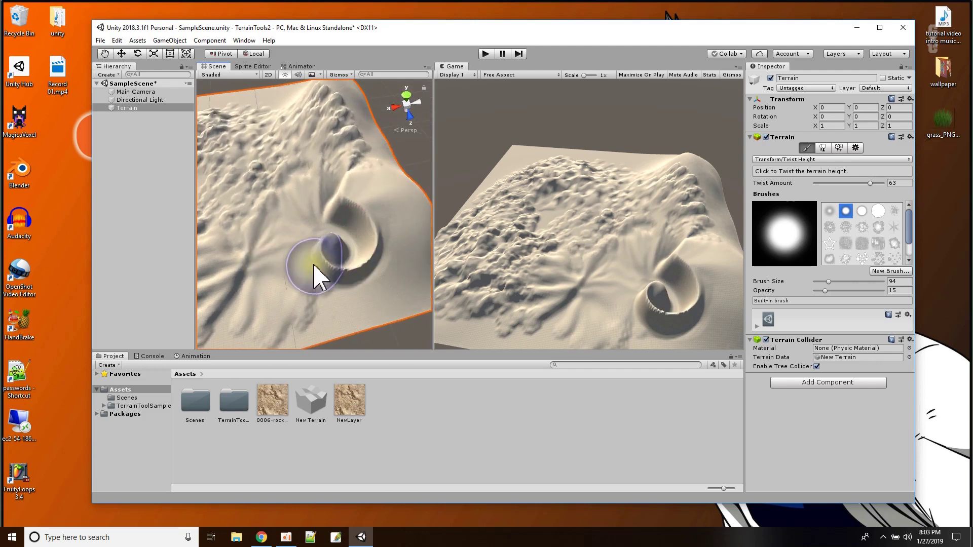
Set the Twist Amount to -54 and twist the terrain beside the curled ridge and on the hillside behind it
{"action": "scroll", "coordinate": [278, 265], "scroll_direction": "down", "scroll_amount": 5}
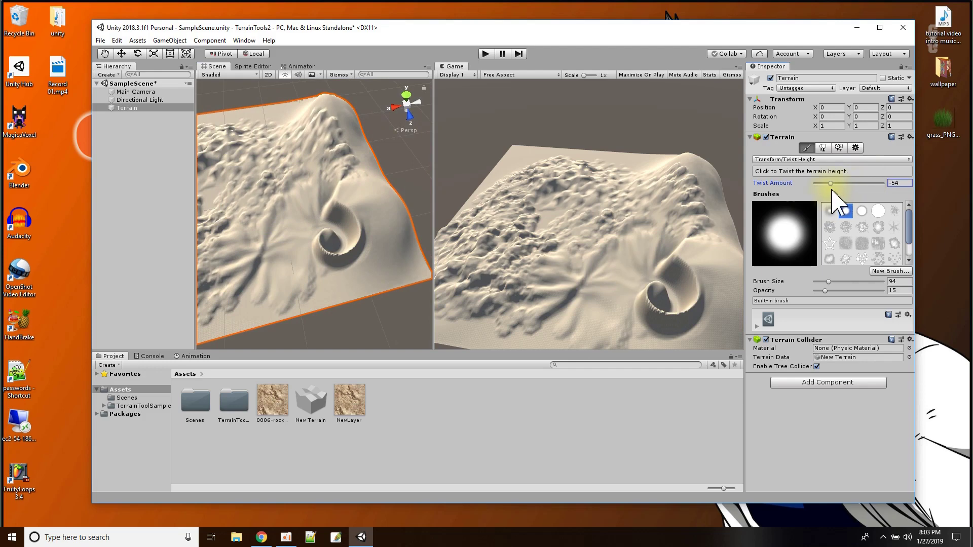
{"action": "left_click_drag", "start_coordinate": [394, 200], "coordinate": [352, 201]}
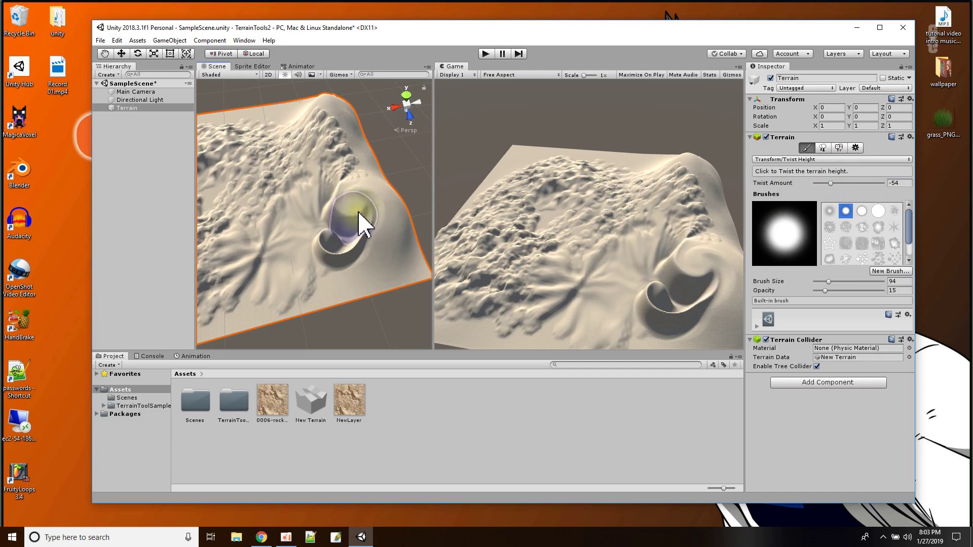
{"action": "scroll", "coordinate": [283, 267], "scroll_direction": "up", "scroll_amount": 5}
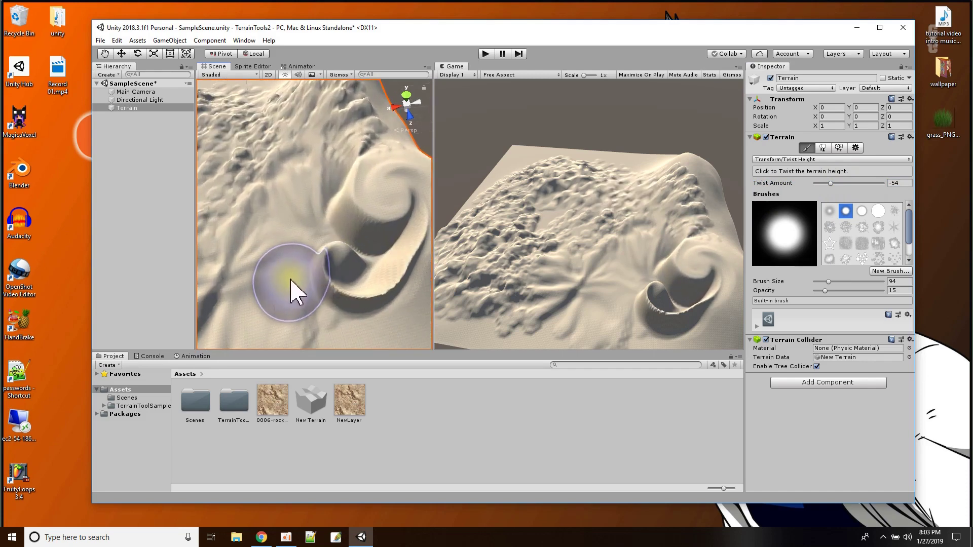
{"action": "mouse_move", "coordinate": [290, 292]}
{"action": "left_mouse_down", "text": "alt"}
{"action": "mouse_move", "coordinate": [300, 279]}
{"action": "mouse_move", "coordinate": [373, 252]}
{"action": "mouse_move", "coordinate": [245, 269]}
{"action": "mouse_move", "coordinate": [150, 263]}
{"action": "mouse_move", "coordinate": [135, 246]}
{"action": "left_mouse_up", "text": "alt"}
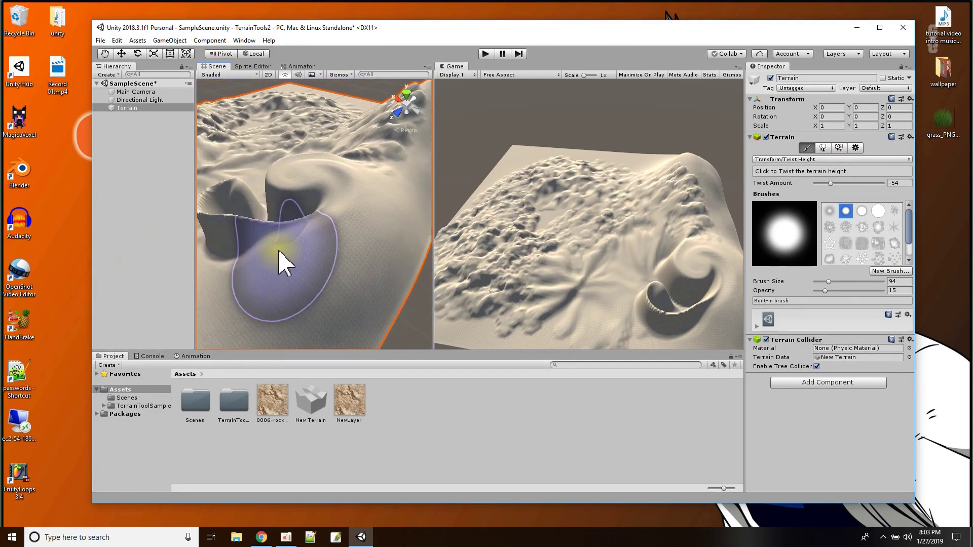
{"action": "mouse_move", "coordinate": [306, 281]}
{"action": "left_mouse_down"}
{"action": "mouse_move", "coordinate": [327, 293]}
{"action": "mouse_move", "coordinate": [321, 271]}
{"action": "left_mouse_up"}
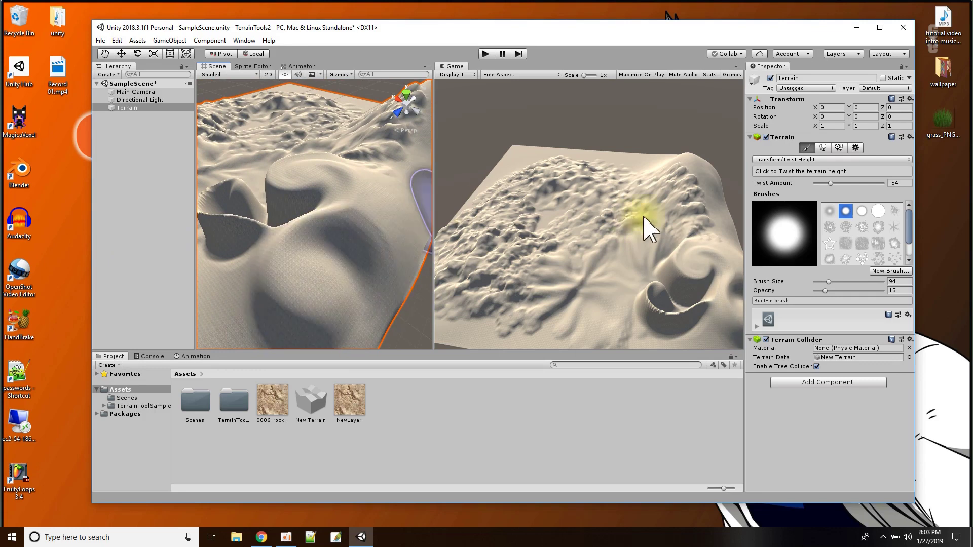
Terrace the low front edge of the bumpy area using Terrace Erosion with Terrace Count 314 and Interior Corner Weight 0.142
{"action": "left_click", "coordinate": [793, 160]}
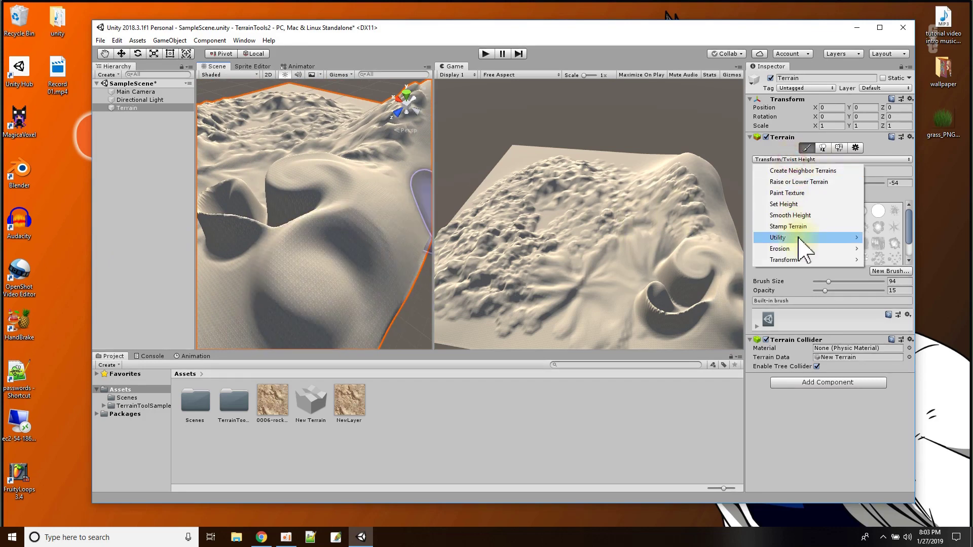
{"action": "mouse_move", "coordinate": [799, 251]}
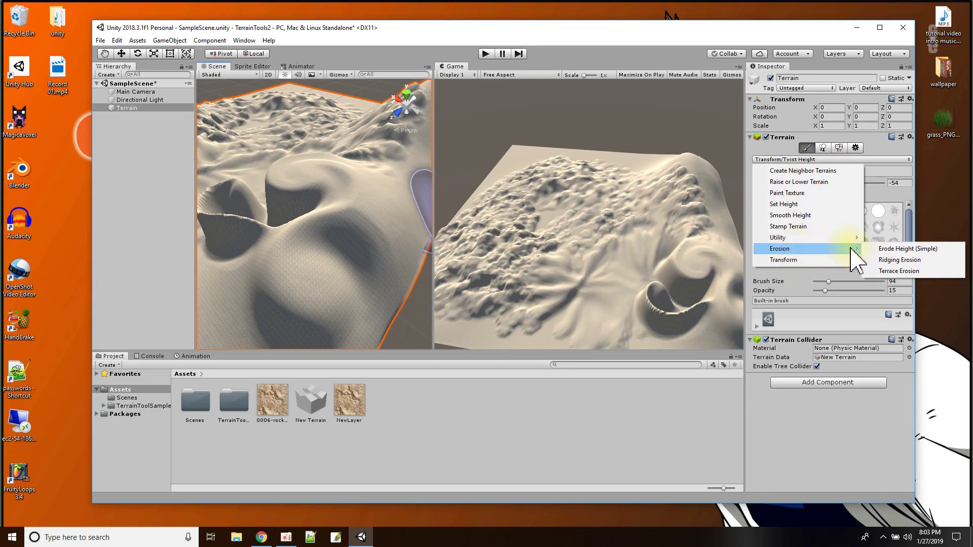
{"action": "left_click", "coordinate": [899, 271]}
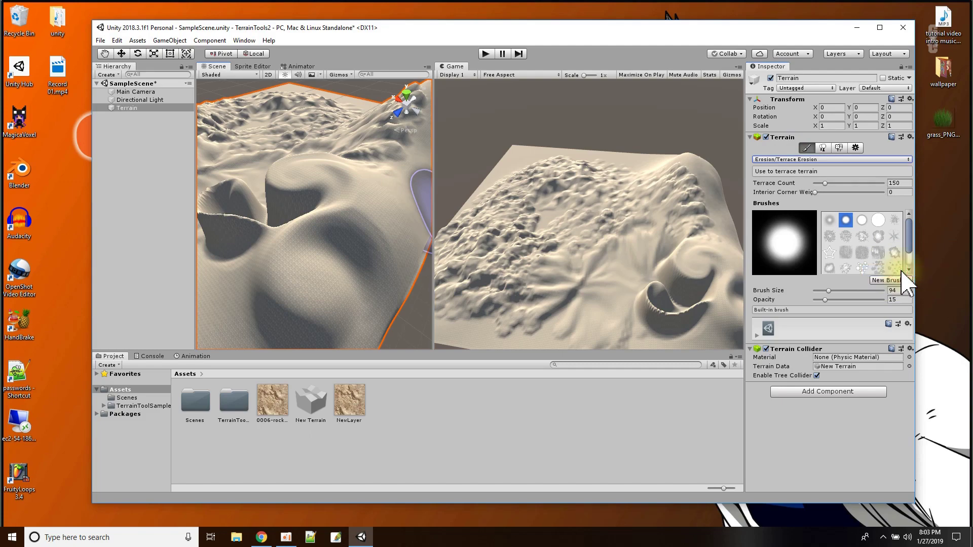
{"action": "scroll", "coordinate": [283, 294], "scroll_direction": "up", "scroll_amount": 5}
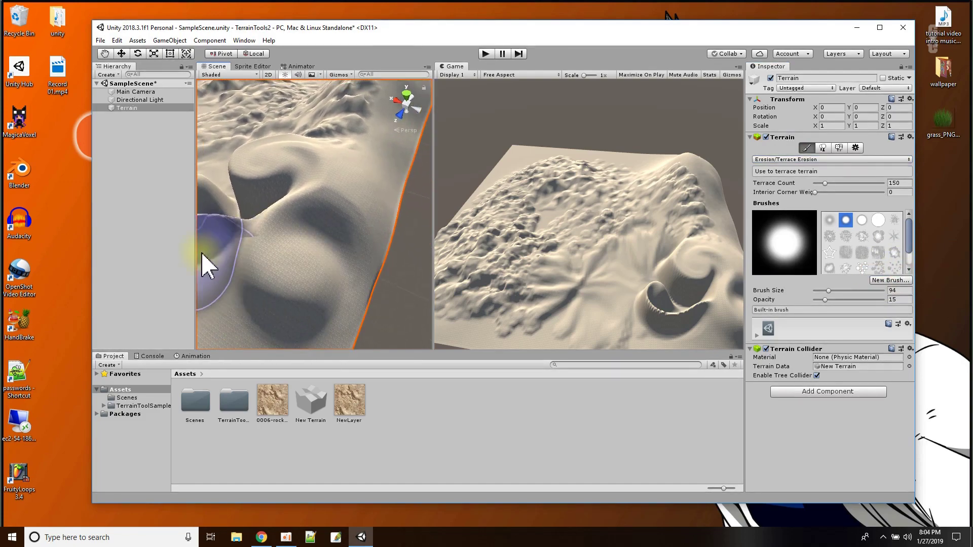
{"action": "scroll", "coordinate": [311, 300], "scroll_direction": "down", "scroll_amount": 5}
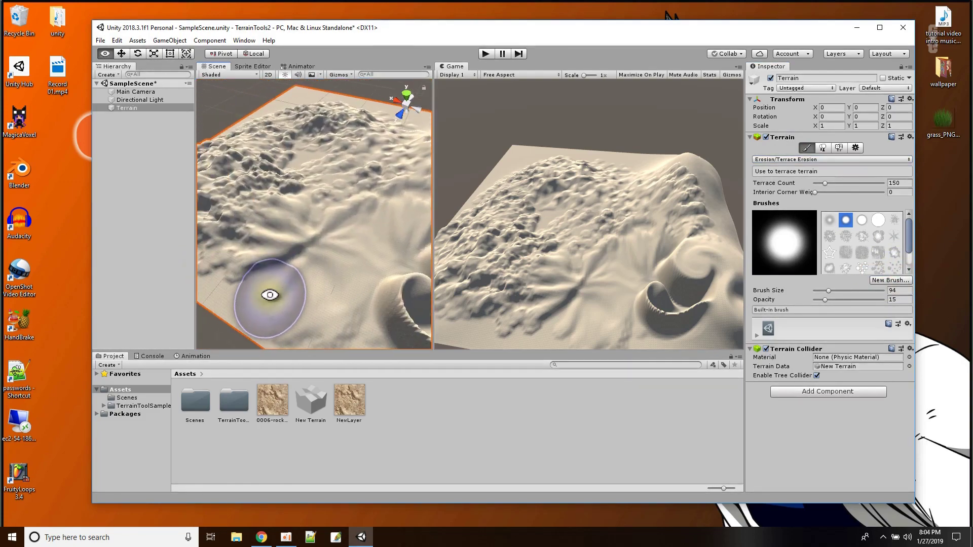
{"action": "scroll", "coordinate": [333, 297], "scroll_direction": "up", "scroll_amount": 3}
{"action": "left_click_drag", "start_coordinate": [271, 279], "coordinate": [402, 235], "text": "alt"}
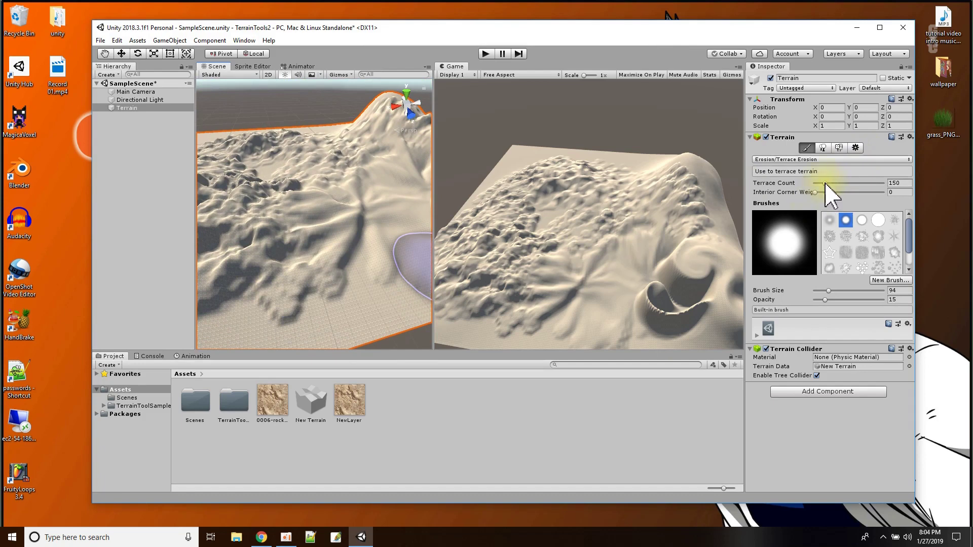
{"action": "left_click_drag", "start_coordinate": [815, 194], "coordinate": [818, 194]}
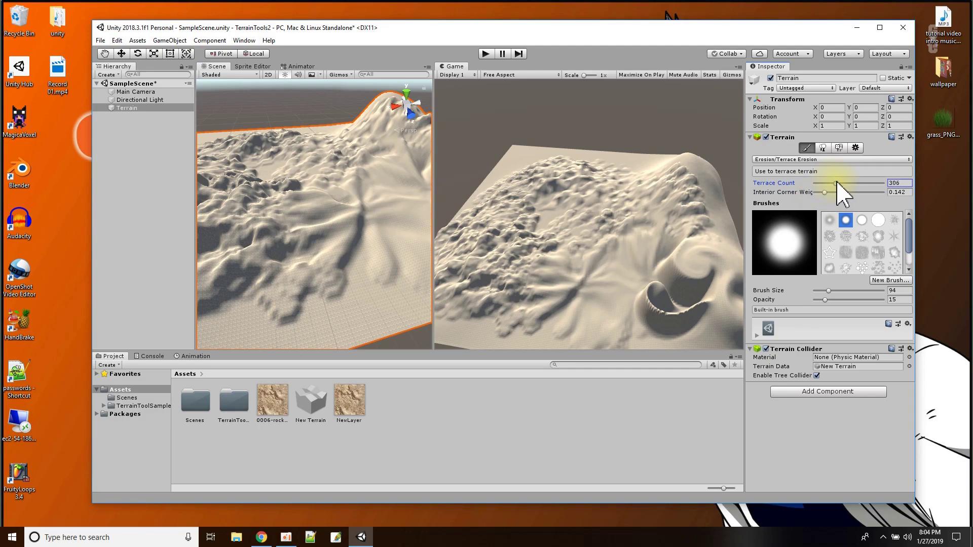
{"action": "mouse_move", "coordinate": [300, 286]}
{"action": "left_mouse_down"}
{"action": "mouse_move", "coordinate": [281, 291]}
{"action": "mouse_move", "coordinate": [311, 292]}
{"action": "left_mouse_up"}
{"action": "mouse_move", "coordinate": [311, 293]}
{"action": "middle_mouse_down"}
{"action": "mouse_move", "coordinate": [341, 278]}
{"action": "mouse_move", "coordinate": [330, 287]}
{"action": "mouse_move", "coordinate": [336, 245]}
{"action": "middle_mouse_up"}
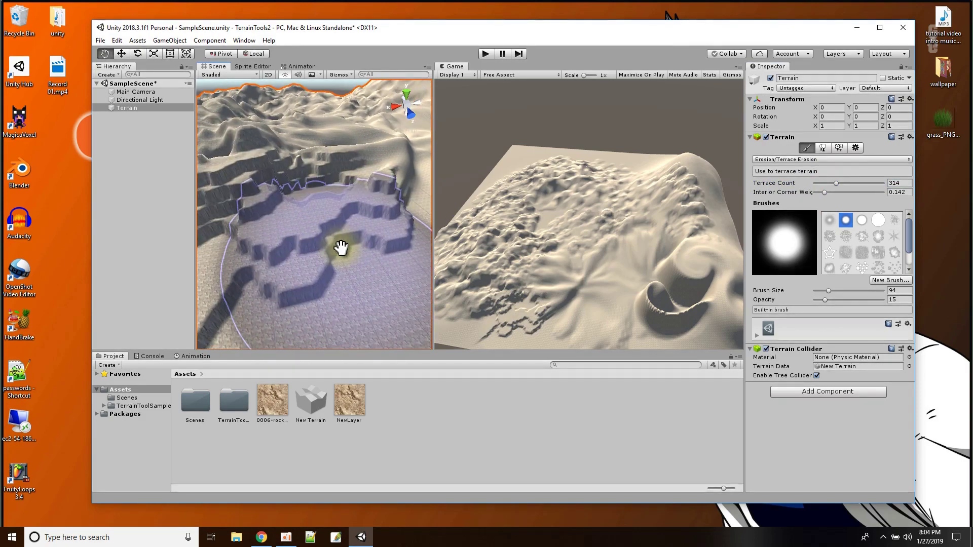
{"action": "mouse_move", "coordinate": [343, 261]}
{"action": "left_mouse_down", "text": "alt"}
{"action": "mouse_move", "coordinate": [321, 256]}
{"action": "mouse_move", "coordinate": [318, 230]}
{"action": "mouse_move", "coordinate": [282, 261]}
{"action": "mouse_move", "coordinate": [319, 254]}
{"action": "mouse_move", "coordinate": [289, 269]}
{"action": "left_mouse_up", "text": "alt"}
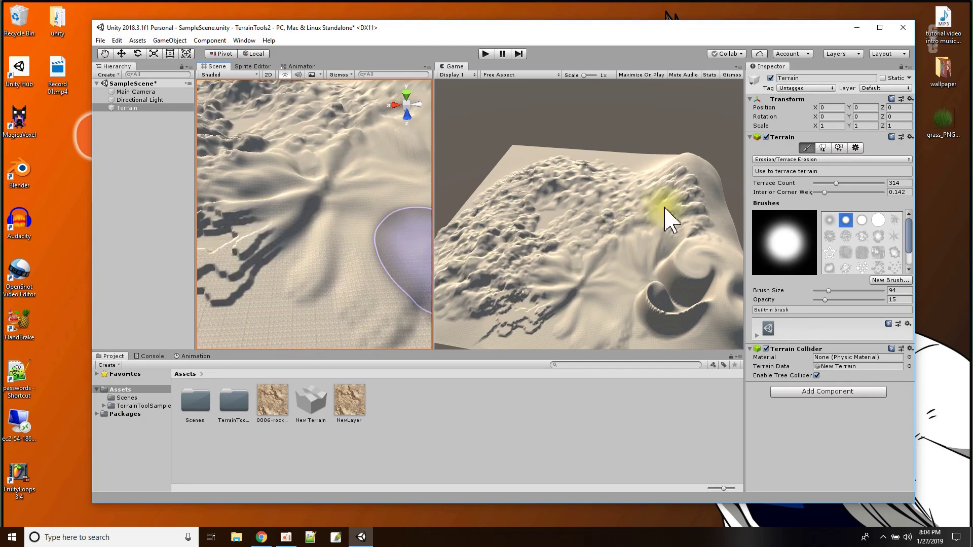
Set the Interior Corner Weight to 0.597 and terrace the smudged ridges next to the existing terraces
{"action": "left_click_drag", "start_coordinate": [823, 192], "coordinate": [826, 193]}
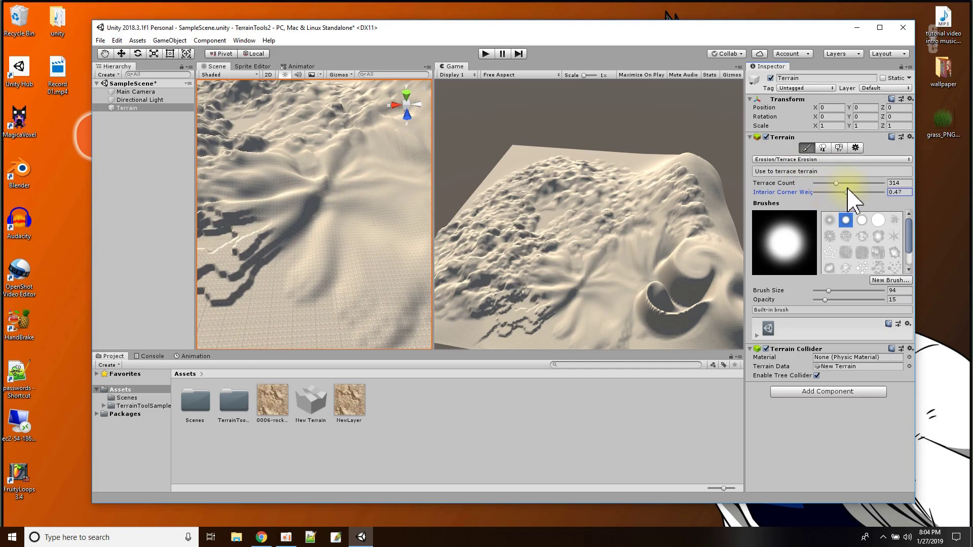
{"action": "left_click_drag", "start_coordinate": [324, 255], "coordinate": [286, 281]}
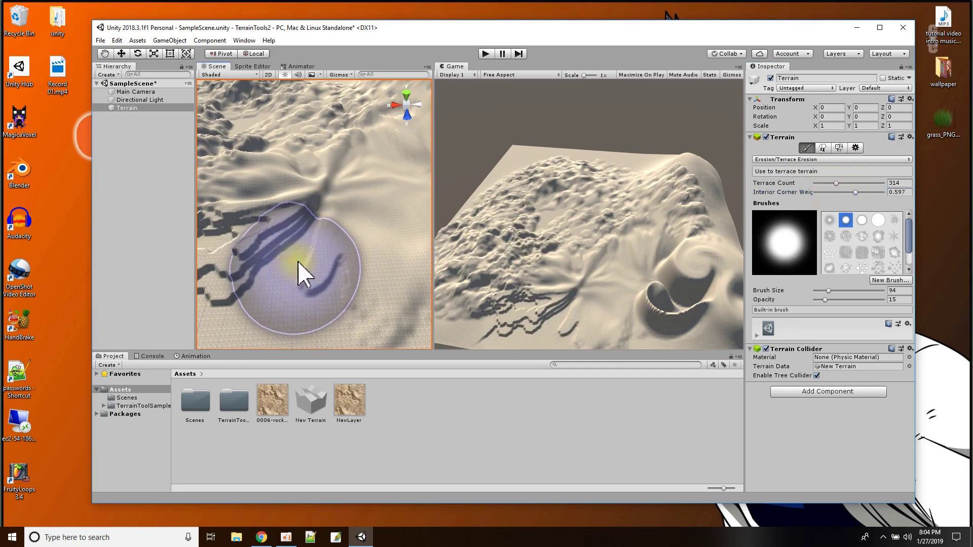
{"action": "left_click_drag", "start_coordinate": [300, 278], "coordinate": [319, 243], "text": "alt"}
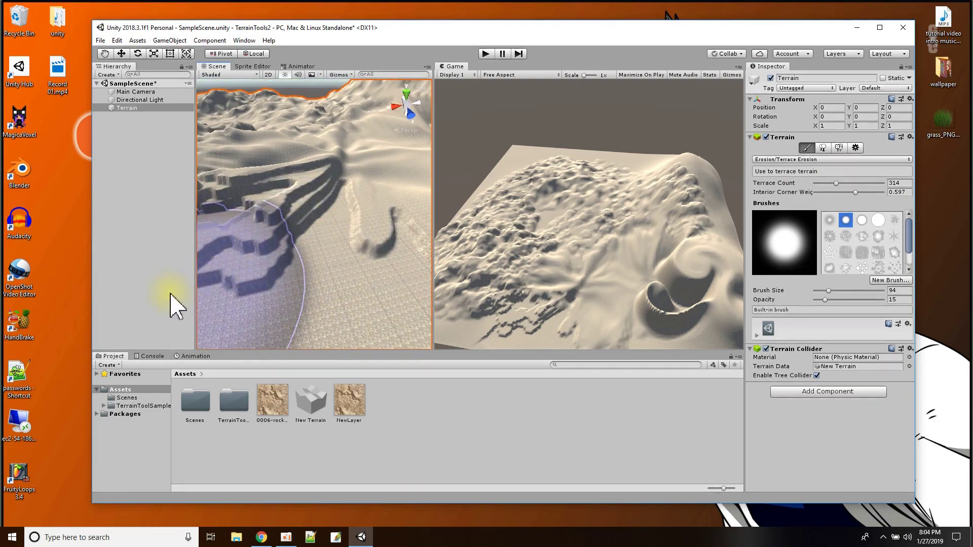
Terrace the ground around the smudged ridges with Interior Corner Weight 0.06, and again with 0.933
{"action": "left_click_drag", "start_coordinate": [856, 193], "coordinate": [842, 195]}
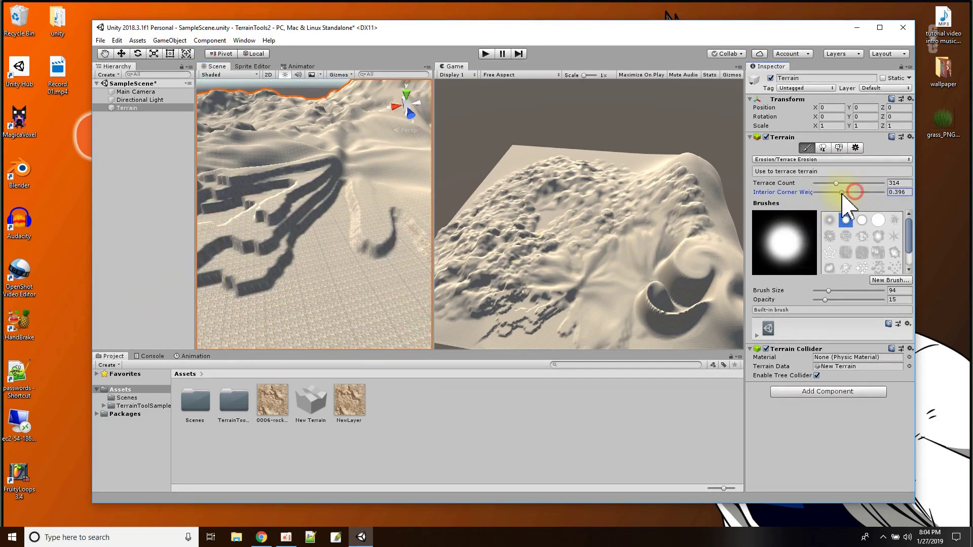
{"action": "mouse_move", "coordinate": [325, 253]}
{"action": "left_mouse_down"}
{"action": "mouse_move", "coordinate": [356, 245]}
{"action": "mouse_move", "coordinate": [344, 245]}
{"action": "left_mouse_up"}
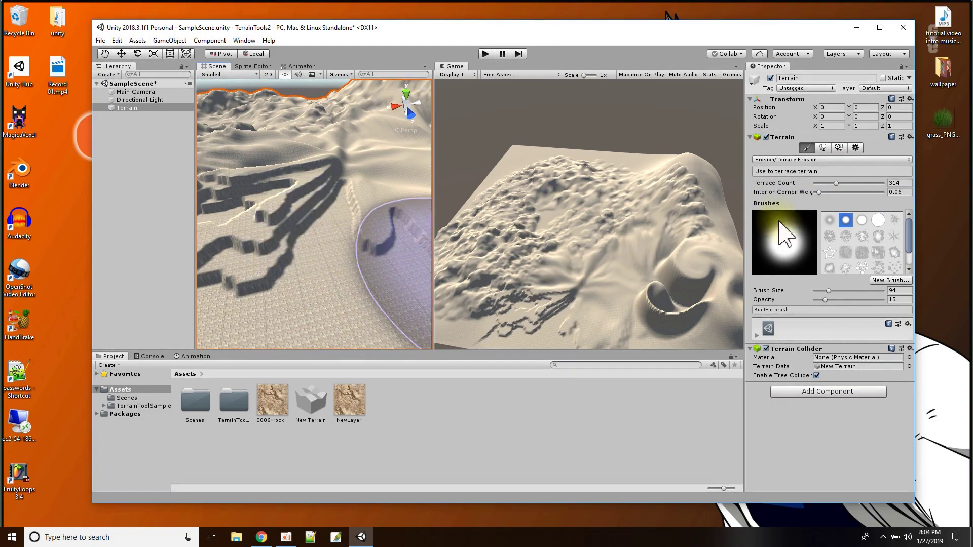
{"action": "left_click", "coordinate": [819, 191]}
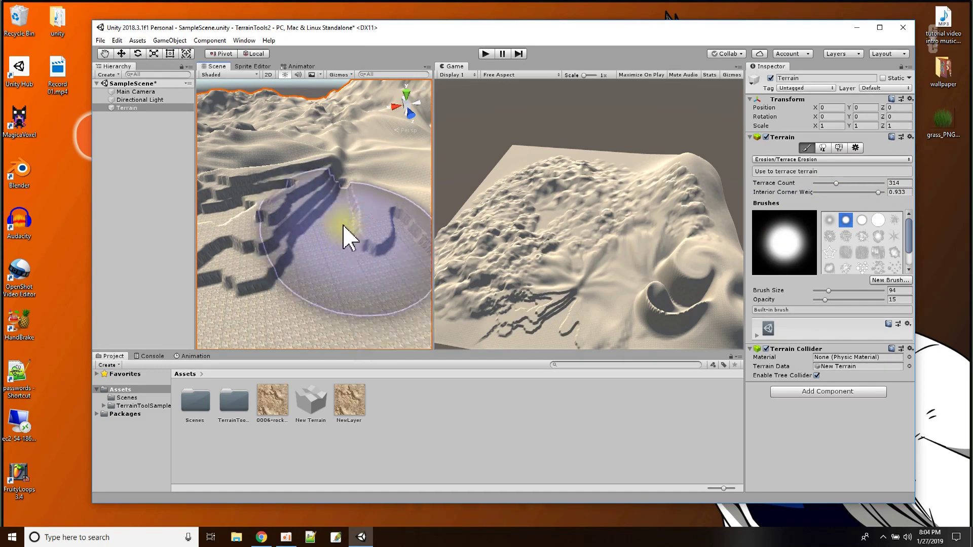
{"action": "left_click_drag", "start_coordinate": [342, 256], "coordinate": [259, 261], "text": "alt"}
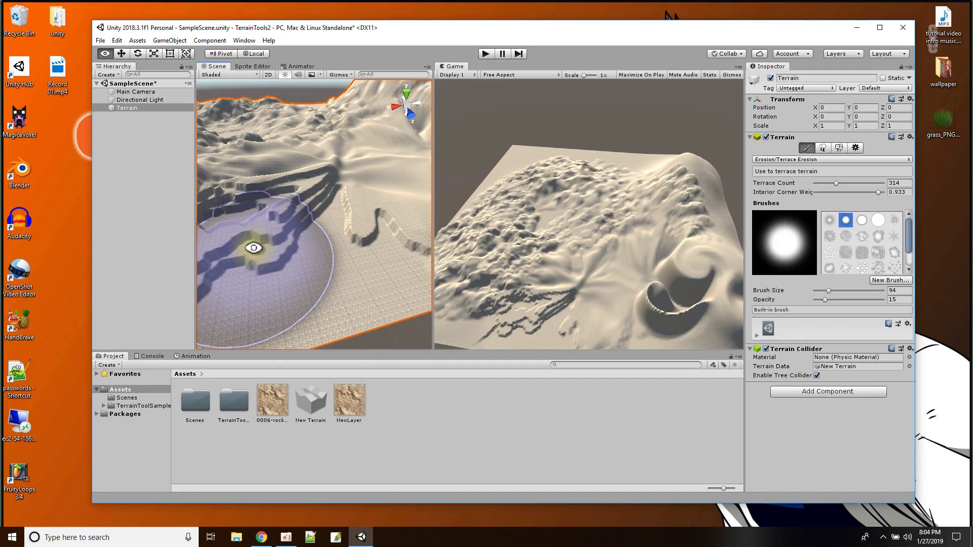
Set the Terrace Count to 813 and terrace the front corner of the bumpy area beside the existing terraces
{"action": "scroll", "coordinate": [348, 233], "scroll_direction": "up", "scroll_amount": 5}
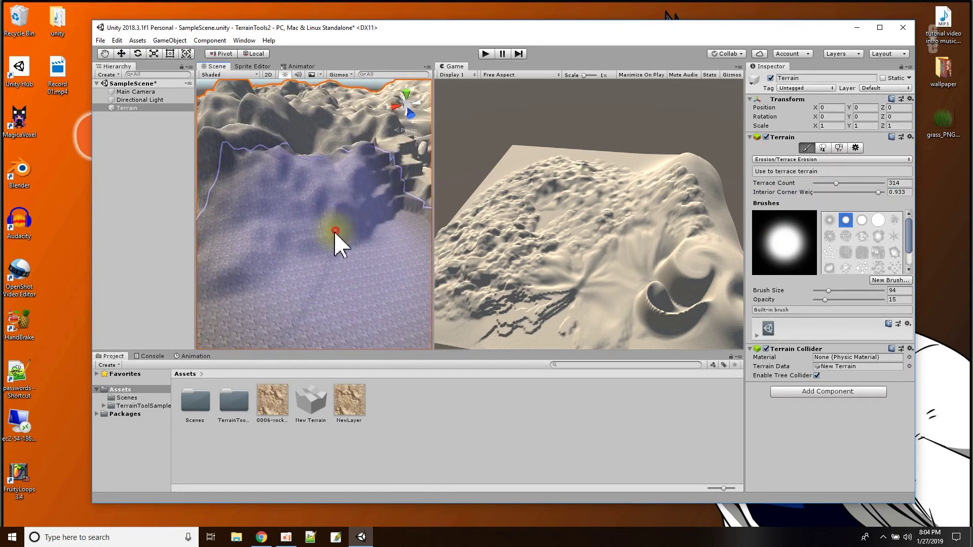
{"action": "scroll", "coordinate": [321, 250], "scroll_direction": "down", "scroll_amount": 5}
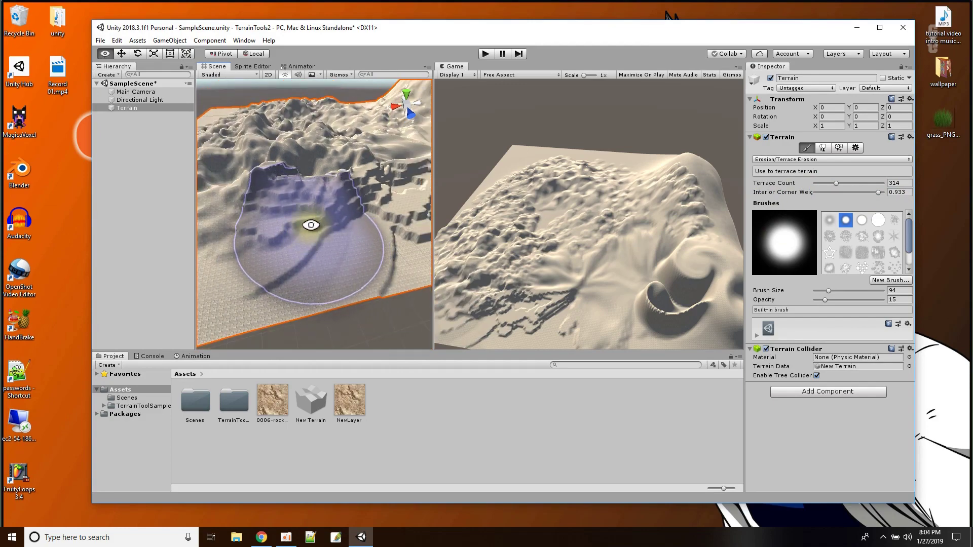
{"action": "left_click_drag", "start_coordinate": [311, 224], "coordinate": [276, 238], "text": "alt"}
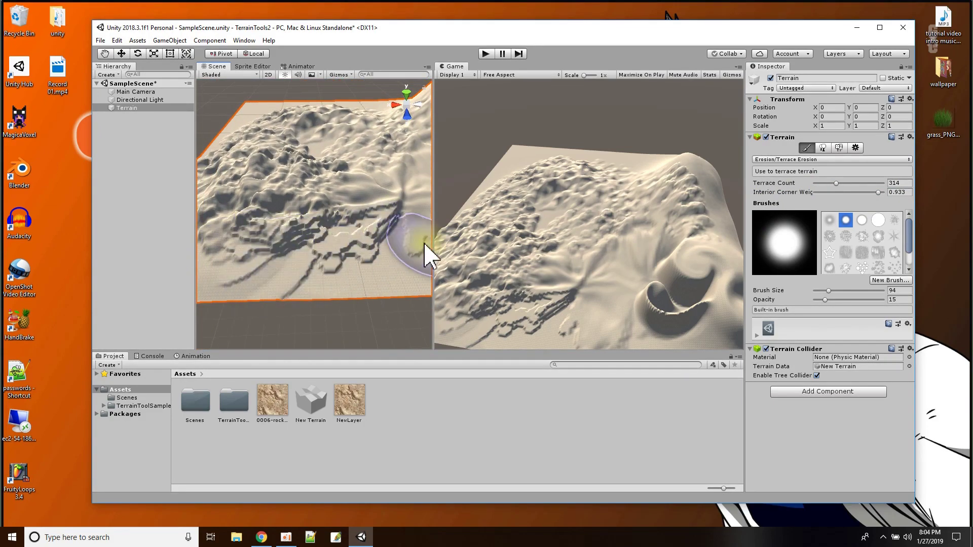
{"action": "left_click", "coordinate": [837, 183]}
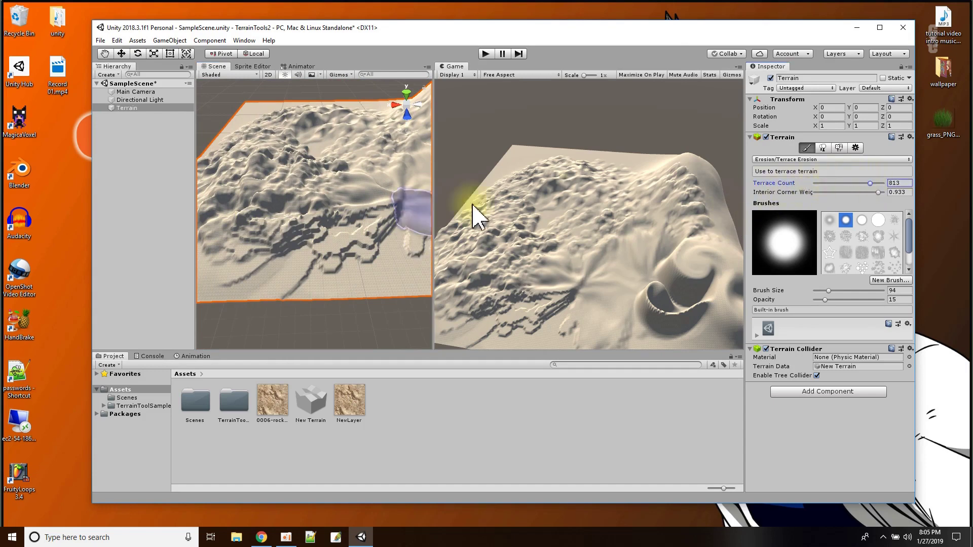
{"action": "left_click", "coordinate": [248, 262]}
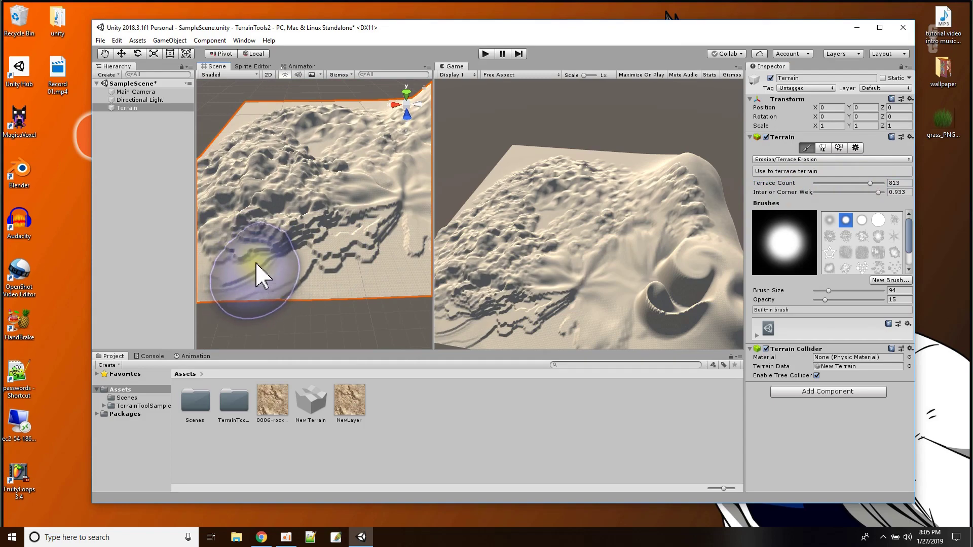
Terrace the foot of the bumpy slope with Terrace Count 925, and again with 582
{"action": "scroll", "coordinate": [258, 248], "scroll_direction": "up", "scroll_amount": 4}
{"action": "mouse_move", "coordinate": [259, 245]}
{"action": "left_mouse_down", "text": "alt"}
{"action": "mouse_move", "coordinate": [253, 257]}
{"action": "mouse_move", "coordinate": [337, 249]}
{"action": "left_mouse_up", "text": "alt"}
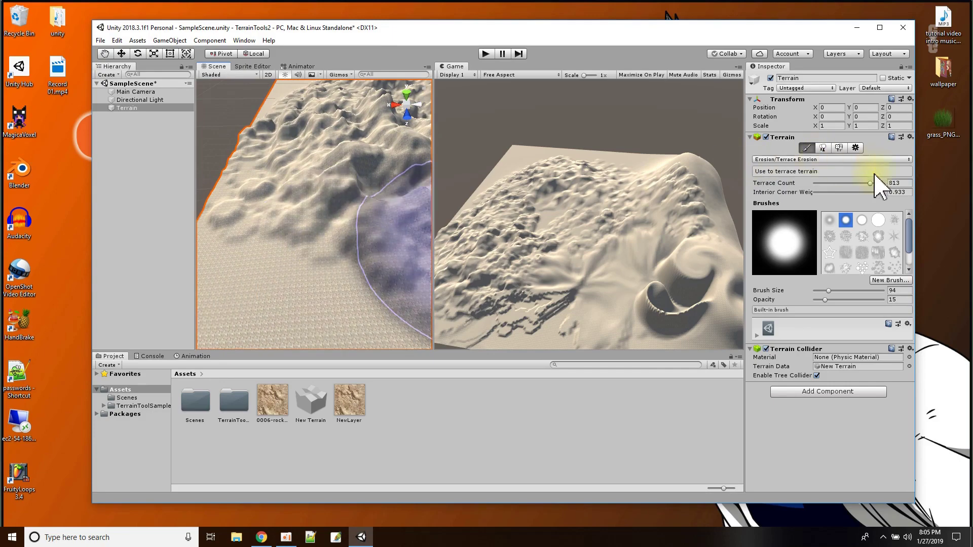
{"action": "left_click_drag", "start_coordinate": [871, 183], "coordinate": [878, 183]}
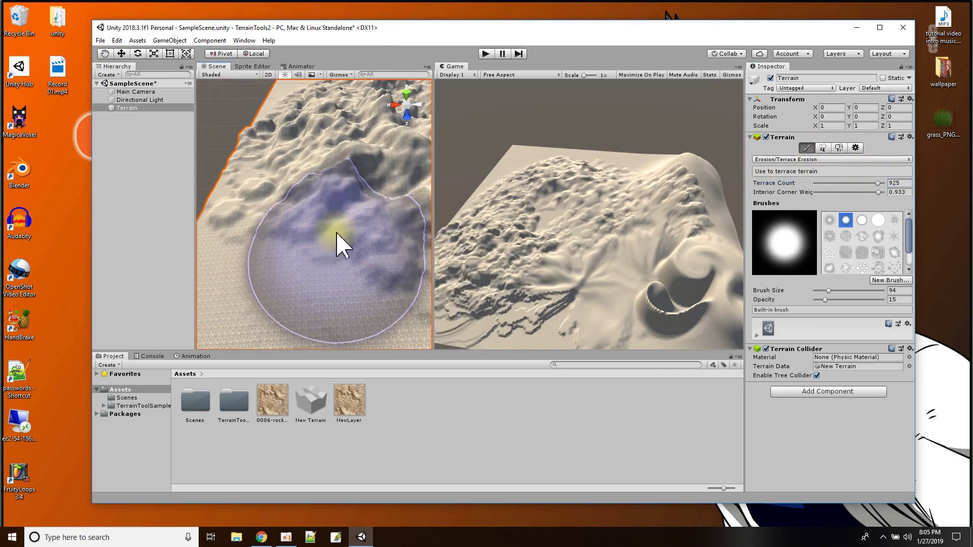
{"action": "left_click_drag", "start_coordinate": [878, 184], "coordinate": [874, 184]}
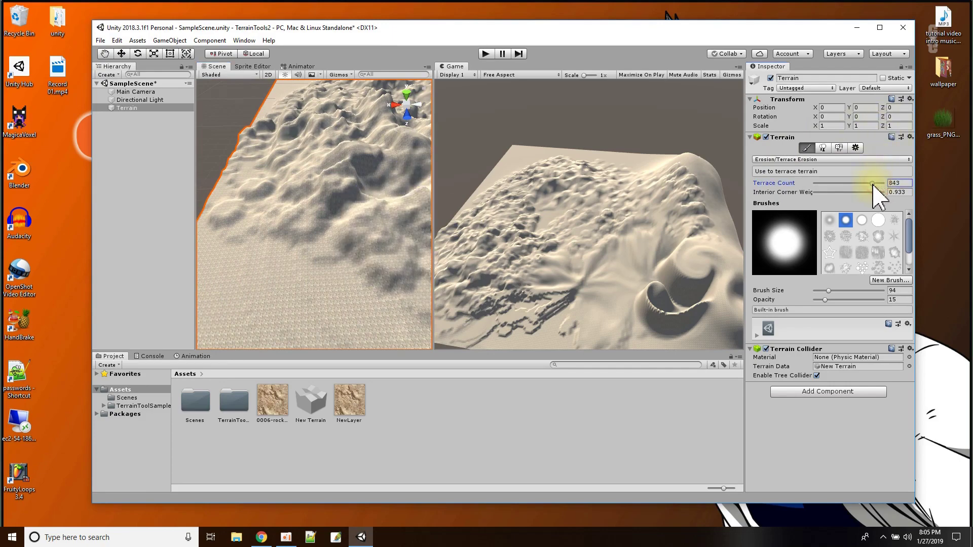
{"action": "mouse_move", "coordinate": [321, 250]}
{"action": "left_mouse_down"}
{"action": "mouse_move", "coordinate": [336, 243]}
{"action": "mouse_move", "coordinate": [249, 259]}
{"action": "left_mouse_up"}
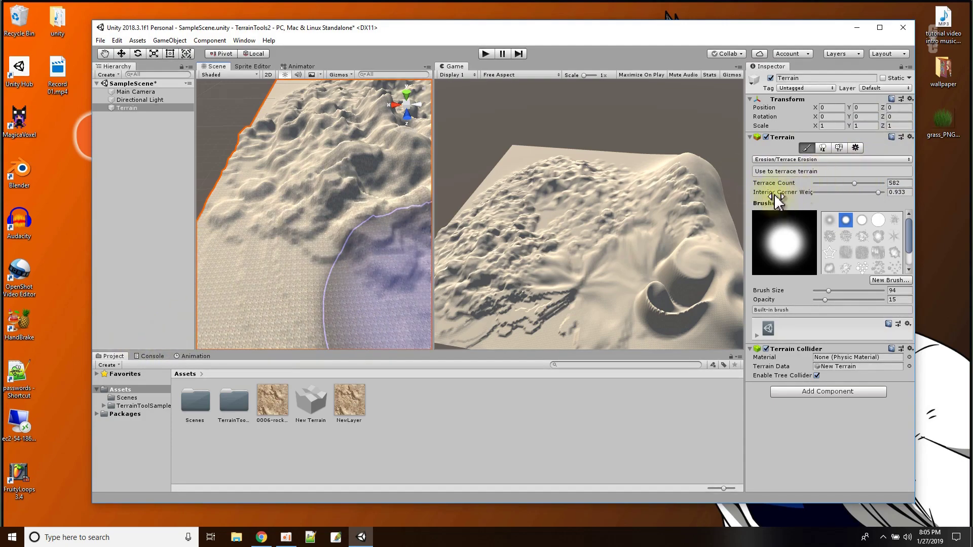
Erode the bumpy hillside using Ridging Erosion with Feature Sharpness 0.7
{"action": "scroll", "coordinate": [387, 245], "scroll_direction": "down", "scroll_amount": 3}
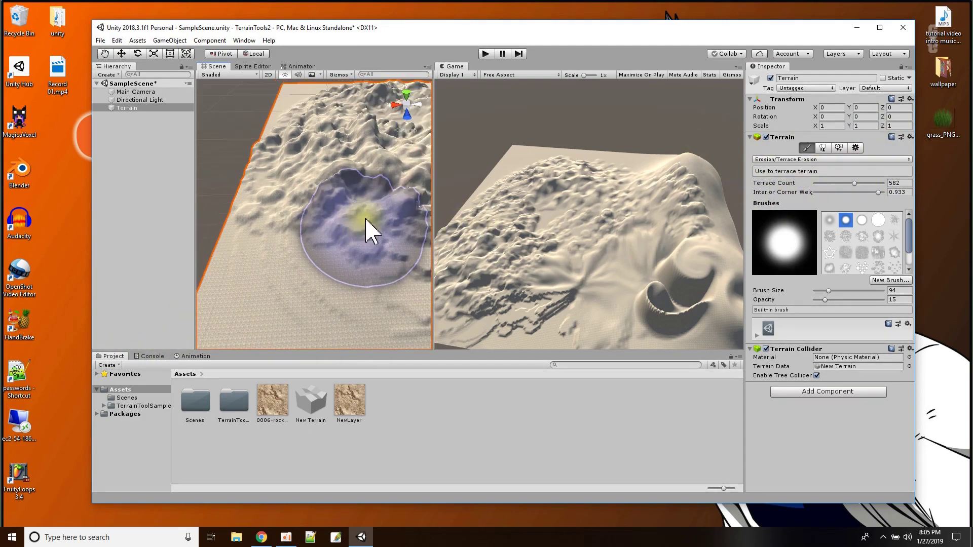
{"action": "left_click_drag", "start_coordinate": [366, 228], "coordinate": [289, 260], "text": "alt"}
{"action": "left_click", "coordinate": [824, 159]}
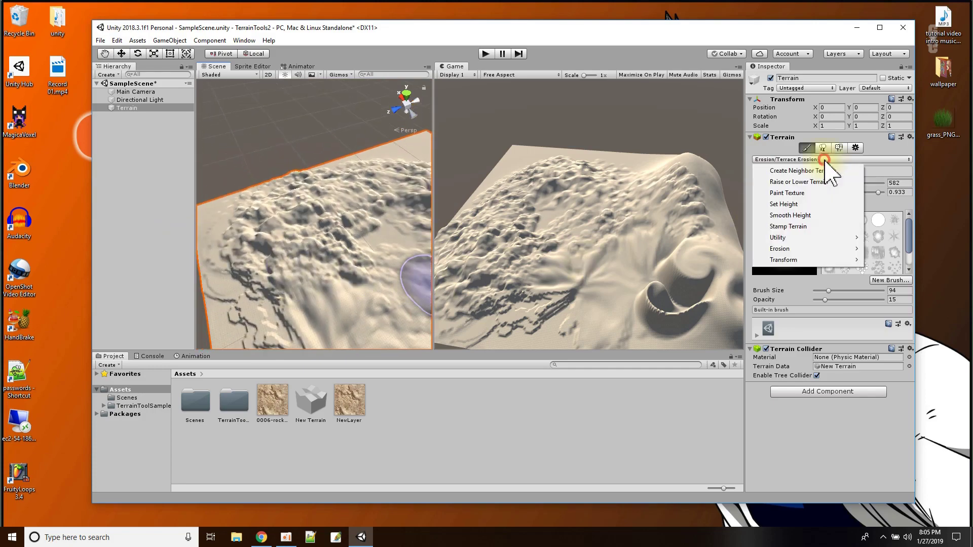
{"action": "mouse_move", "coordinate": [766, 249]}
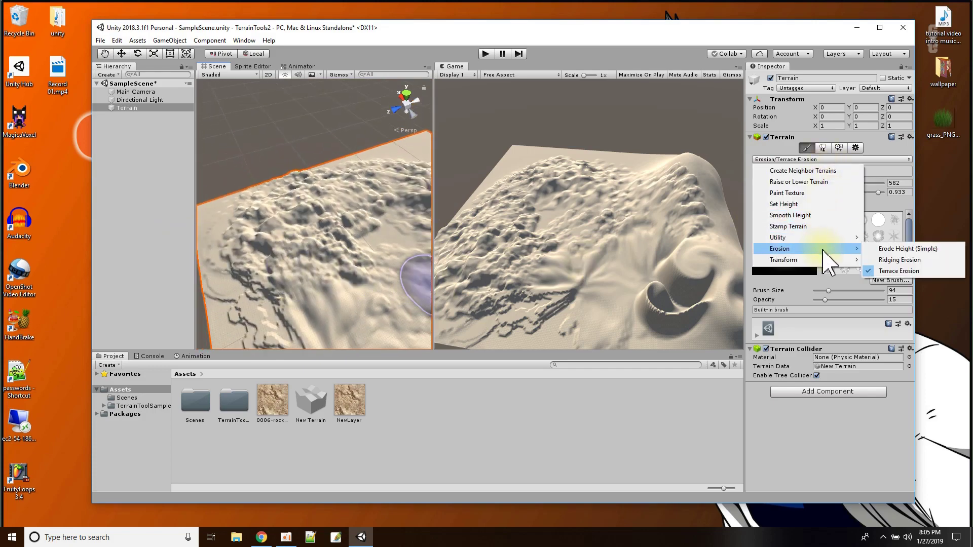
{"action": "left_click", "coordinate": [900, 260]}
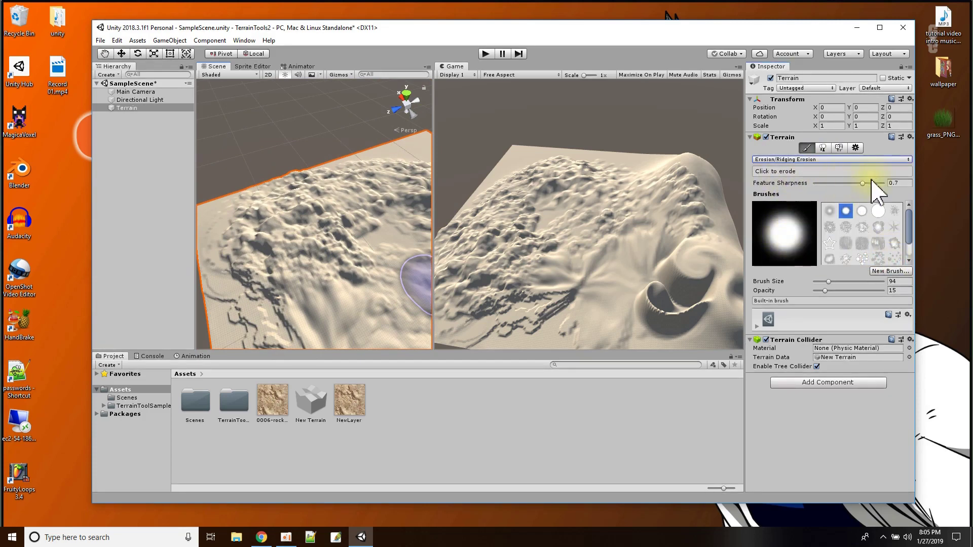
{"action": "scroll", "coordinate": [341, 271], "scroll_direction": "up", "scroll_amount": 5}
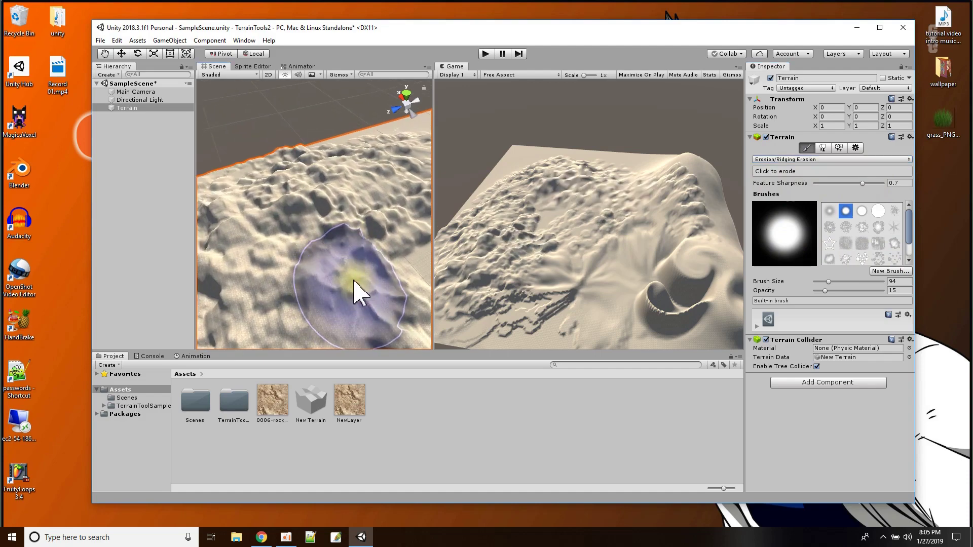
{"action": "left_click_drag", "start_coordinate": [385, 324], "coordinate": [284, 335], "text": "alt"}
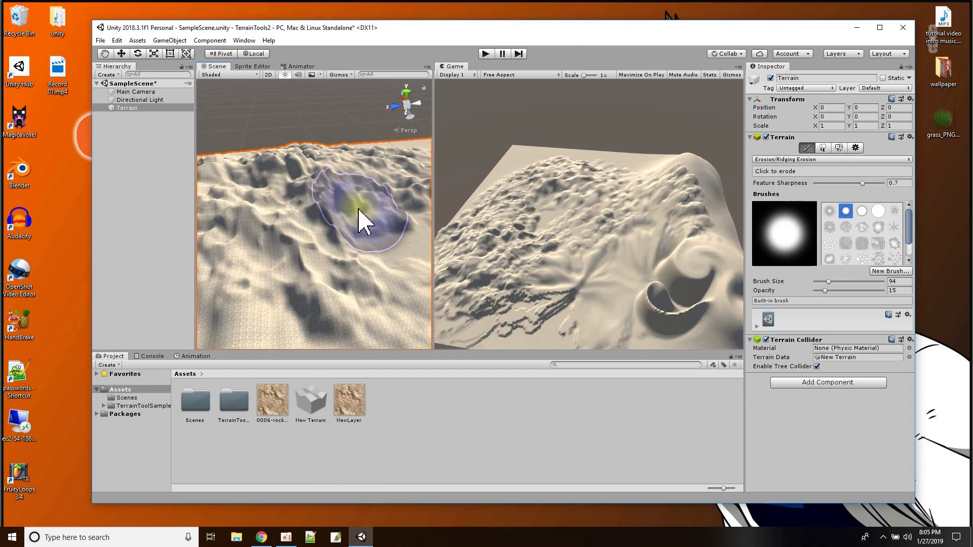
{"action": "mouse_move", "coordinate": [355, 207]}
{"action": "left_mouse_down", "text": "alt"}
{"action": "mouse_move", "coordinate": [317, 252]}
{"action": "mouse_move", "coordinate": [321, 263]}
{"action": "left_mouse_up", "text": "alt"}
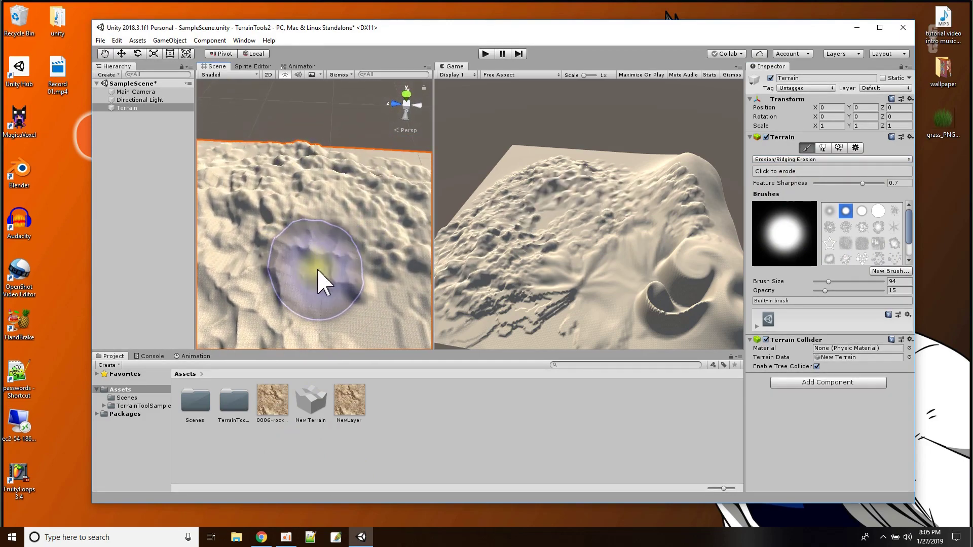
{"action": "scroll", "coordinate": [355, 284], "scroll_direction": "down", "scroll_amount": 3}
{"action": "left_click_drag", "start_coordinate": [336, 315], "coordinate": [275, 254], "text": "alt"}
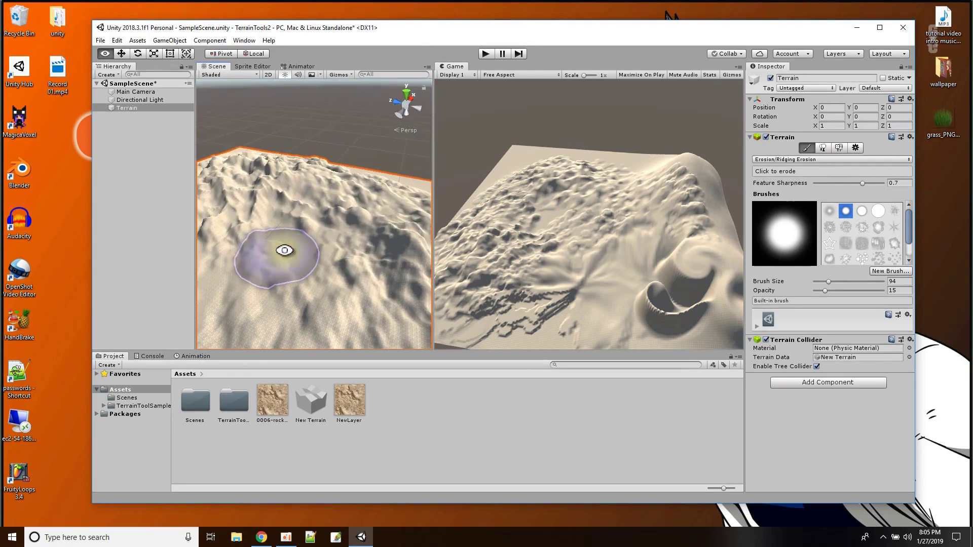
{"action": "mouse_move", "coordinate": [341, 242]}
{"action": "left_mouse_down"}
{"action": "mouse_move", "coordinate": [360, 265]}
{"action": "mouse_move", "coordinate": [333, 224]}
{"action": "left_mouse_up"}
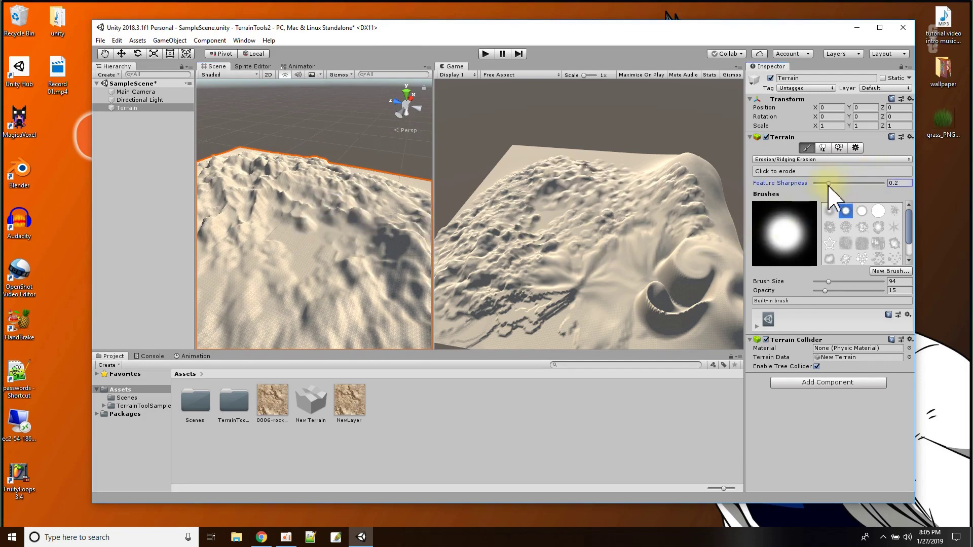
Erode the slope below the bumps with Feature Sharpness 0.2, and again with 0.91
{"action": "left_click", "coordinate": [339, 277]}
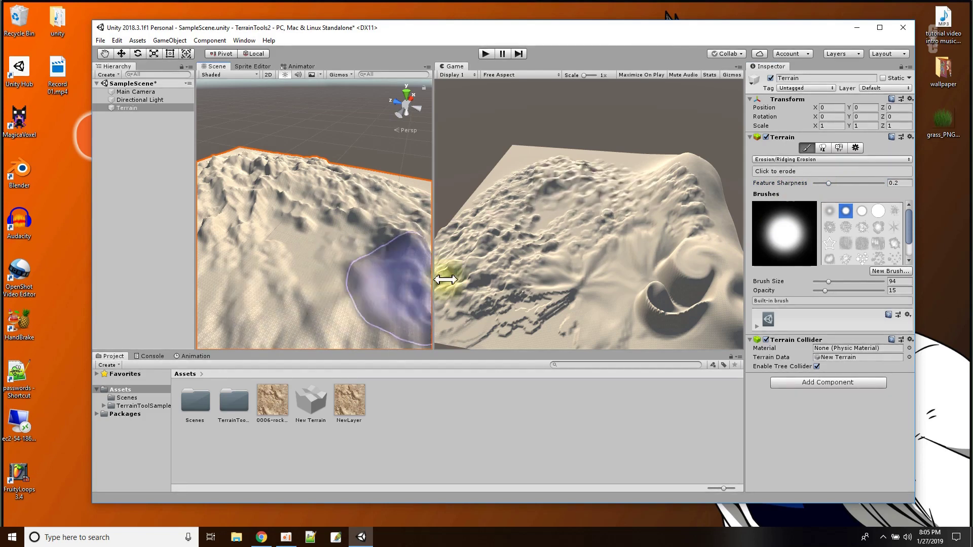
{"action": "left_click_drag", "start_coordinate": [830, 183], "coordinate": [845, 181]}
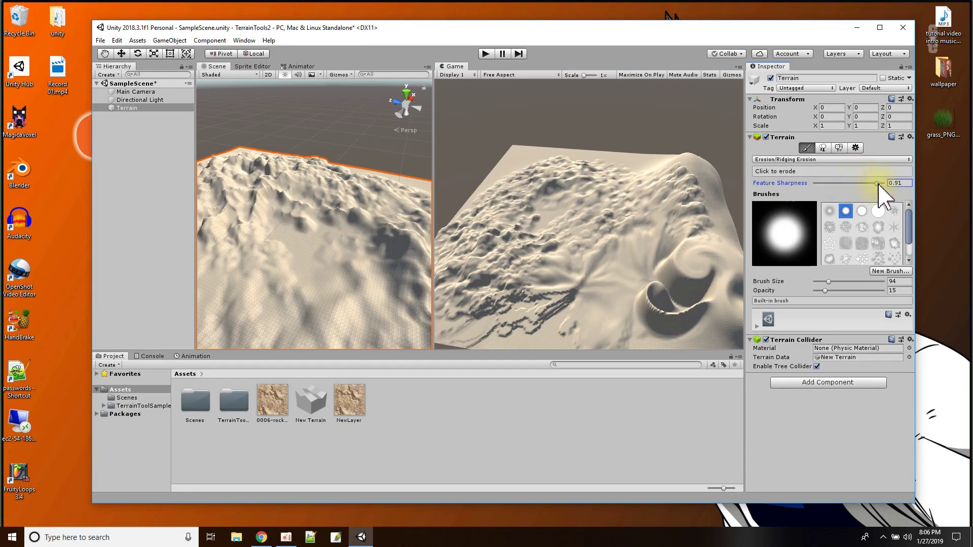
{"action": "mouse_move", "coordinate": [311, 283]}
{"action": "left_mouse_down"}
{"action": "mouse_move", "coordinate": [271, 298]}
{"action": "mouse_move", "coordinate": [269, 286]}
{"action": "mouse_move", "coordinate": [270, 304]}
{"action": "mouse_move", "coordinate": [265, 289]}
{"action": "mouse_move", "coordinate": [376, 311]}
{"action": "left_mouse_up"}
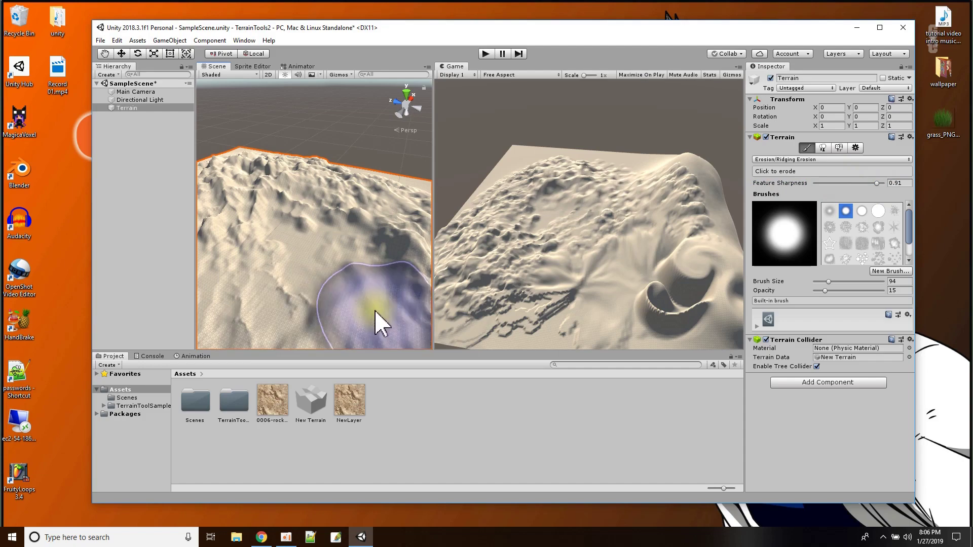
Erode the foreground slope below the ridged area using Erode Height (Simple) with Detail Size 1
{"action": "scroll", "coordinate": [337, 326], "scroll_direction": "up", "scroll_amount": 5}
{"action": "mouse_move", "coordinate": [337, 326]}
{"action": "right_mouse_down"}
{"action": "mouse_move", "coordinate": [343, 289]}
{"action": "mouse_move", "coordinate": [361, 282]}
{"action": "right_mouse_up"}
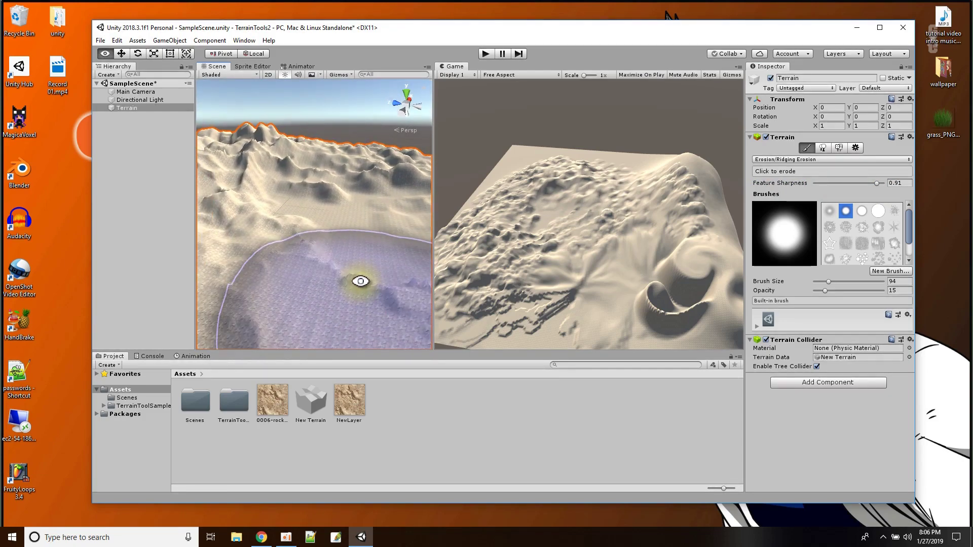
{"action": "mouse_move", "coordinate": [387, 169]}
{"action": "right_mouse_down", "text": "alt"}
{"action": "mouse_move", "coordinate": [397, 192]}
{"action": "mouse_move", "coordinate": [348, 219]}
{"action": "right_mouse_up", "text": "alt"}
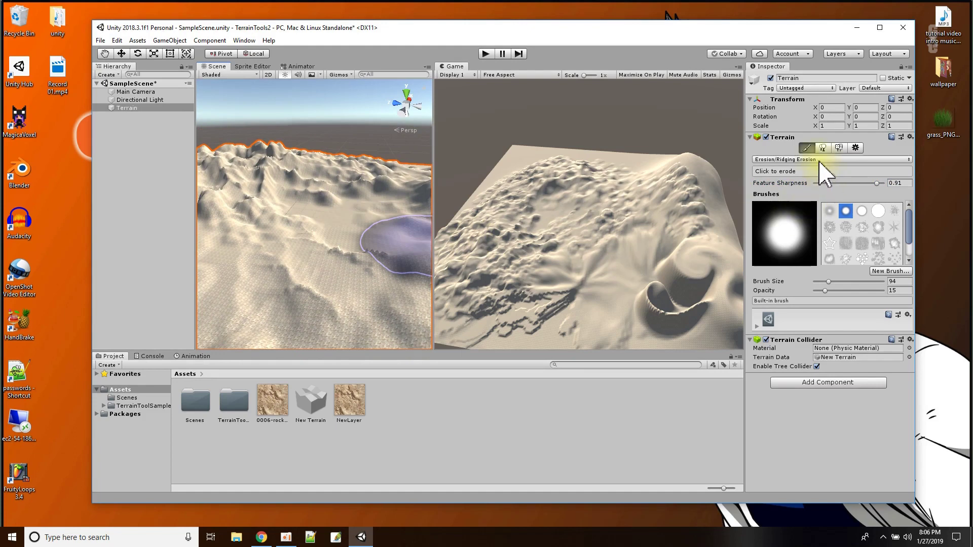
{"action": "left_click", "coordinate": [821, 160]}
{"action": "mouse_move", "coordinate": [806, 248]}
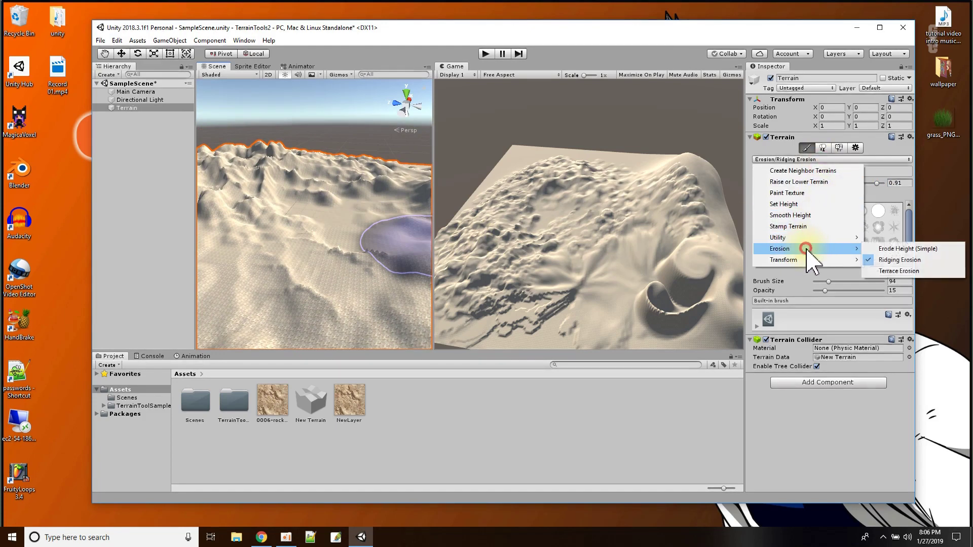
{"action": "left_click", "coordinate": [882, 249]}
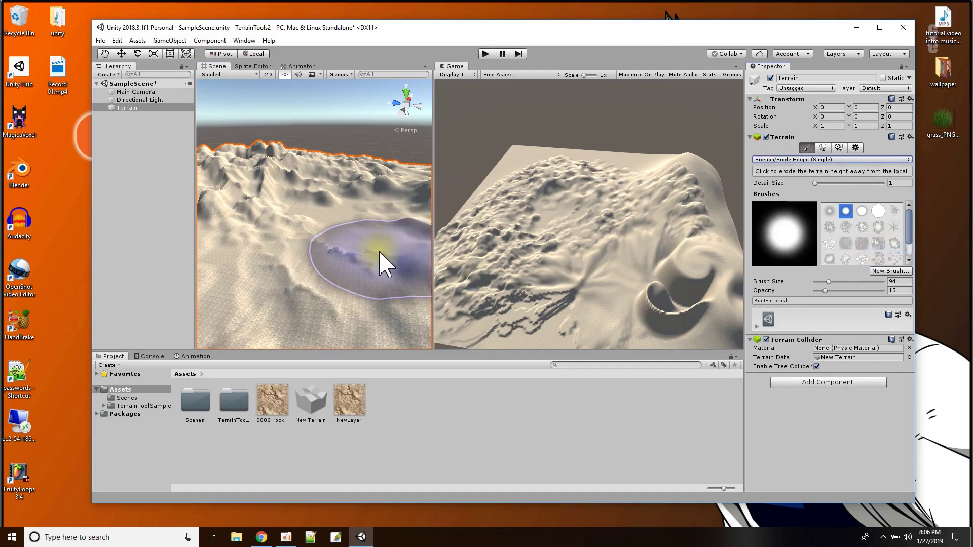
{"action": "scroll", "coordinate": [375, 258], "scroll_direction": "up", "scroll_amount": 2}
{"action": "scroll", "coordinate": [332, 279], "scroll_direction": "down", "scroll_amount": 1}
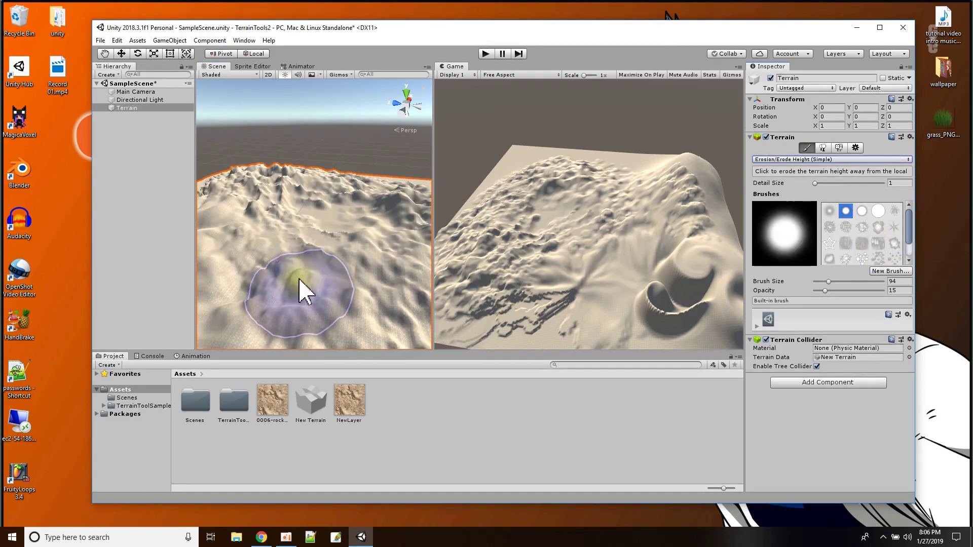
{"action": "left_click_drag", "start_coordinate": [302, 293], "coordinate": [522, 272]}
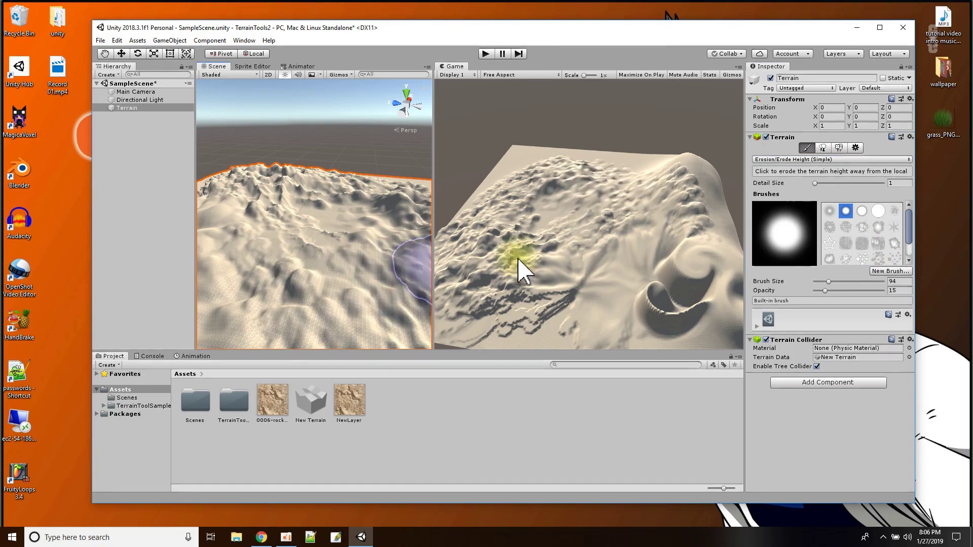
Set the Detail Size to 55.7 and erode the same foreground slope again
{"action": "left_click", "coordinate": [815, 184]}
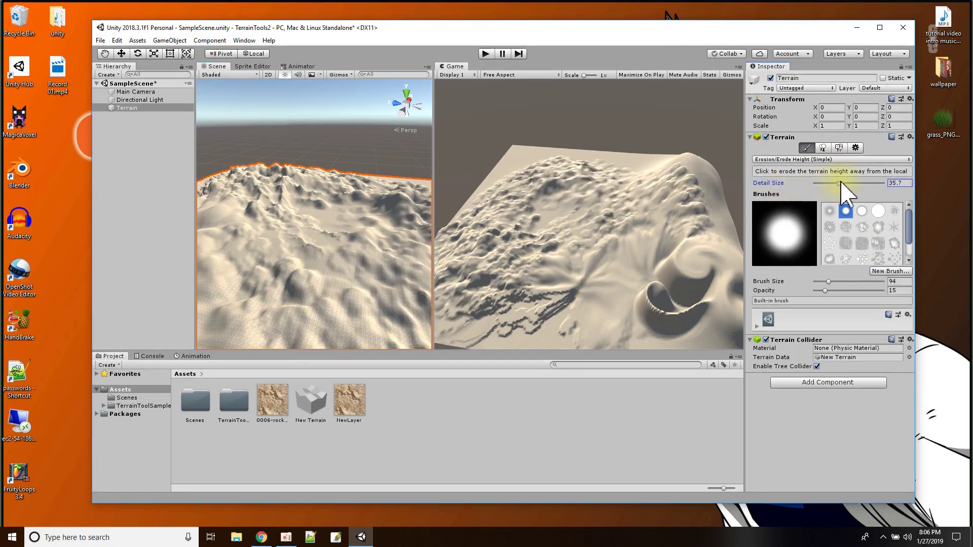
{"action": "left_click_drag", "start_coordinate": [855, 183], "coordinate": [852, 184]}
{"action": "mouse_move", "coordinate": [287, 299]}
{"action": "left_mouse_down"}
{"action": "mouse_move", "coordinate": [300, 282]}
{"action": "mouse_move", "coordinate": [311, 290]}
{"action": "left_mouse_up"}
{"action": "mouse_move", "coordinate": [354, 315]}
{"action": "left_mouse_down", "text": "alt"}
{"action": "mouse_move", "coordinate": [267, 325]}
{"action": "mouse_move", "coordinate": [322, 320]}
{"action": "mouse_move", "coordinate": [406, 276]}
{"action": "mouse_move", "coordinate": [276, 332]}
{"action": "mouse_move", "coordinate": [353, 316]}
{"action": "mouse_move", "coordinate": [315, 289]}
{"action": "left_mouse_up", "text": "alt"}
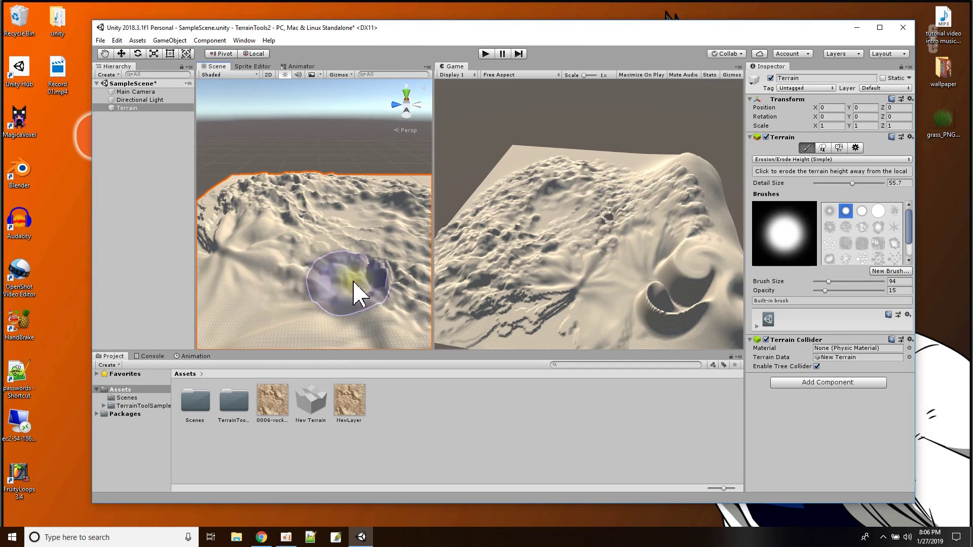
{"action": "scroll", "coordinate": [348, 310], "scroll_direction": "up", "scroll_amount": 3}
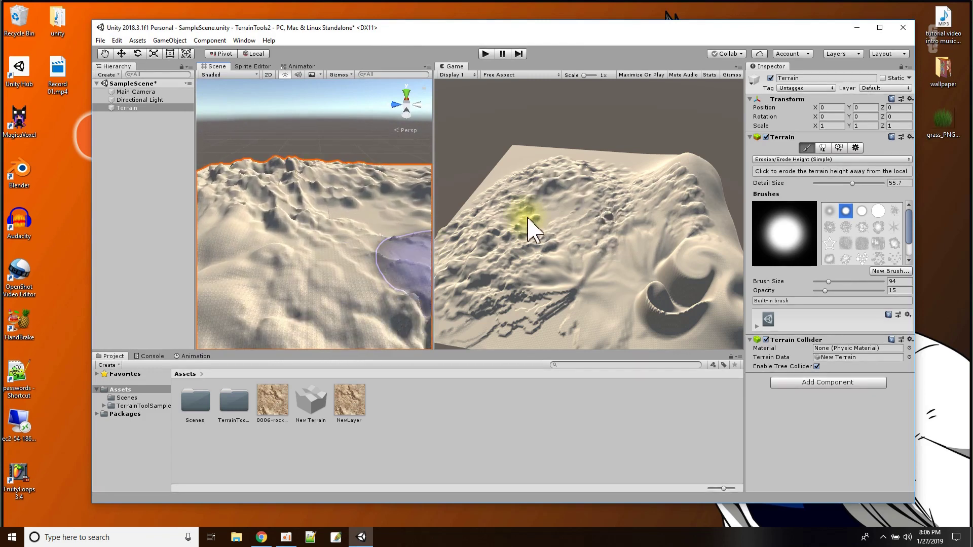
Flatten the foreground slope below the bumpy hillside using Slope Flatten Height with Detail Size 57.1
{"action": "left_click", "coordinate": [796, 159]}
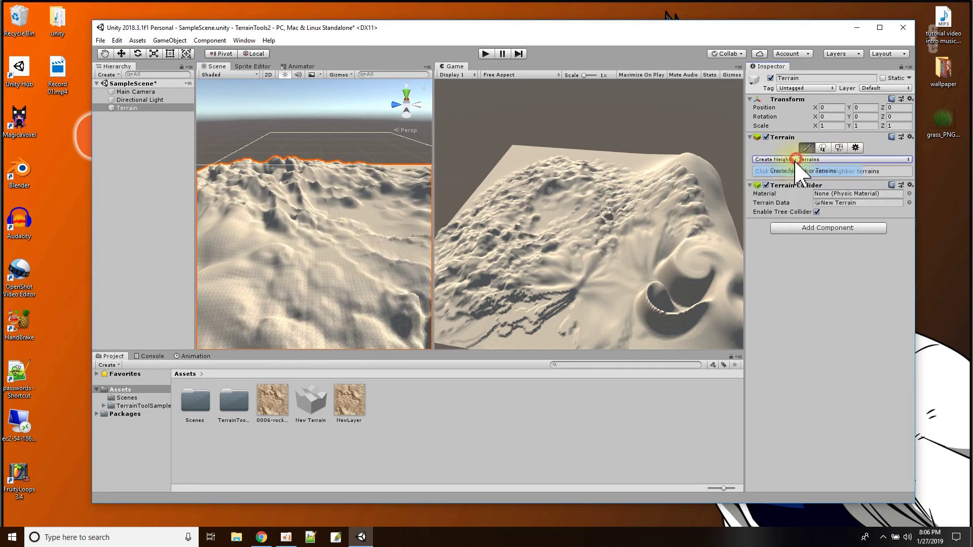
{"action": "left_click", "coordinate": [796, 161]}
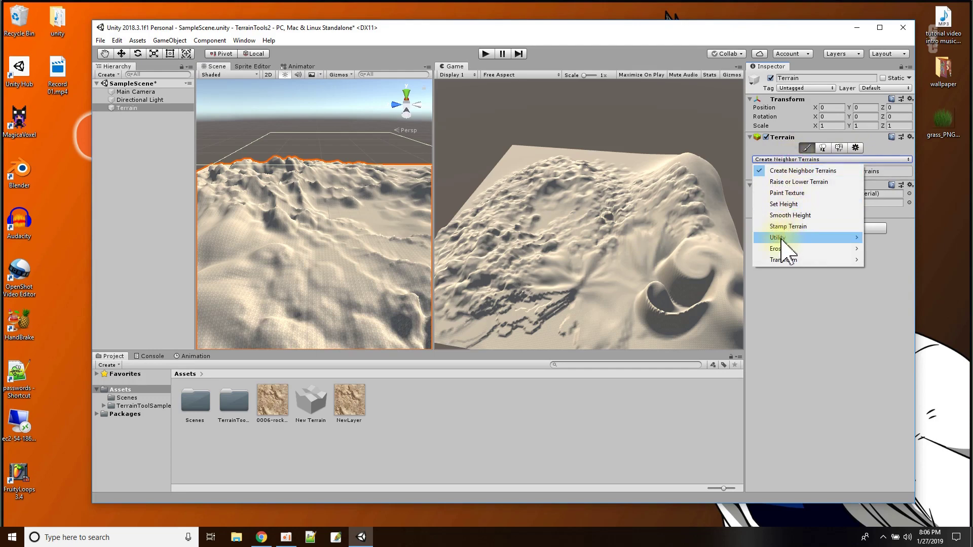
{"action": "mouse_move", "coordinate": [782, 250]}
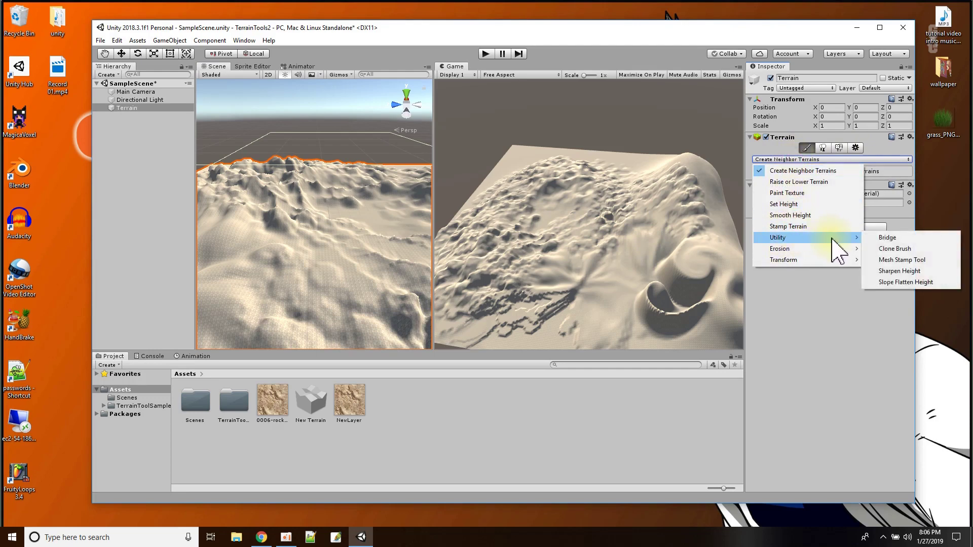
{"action": "left_click", "coordinate": [895, 283]}
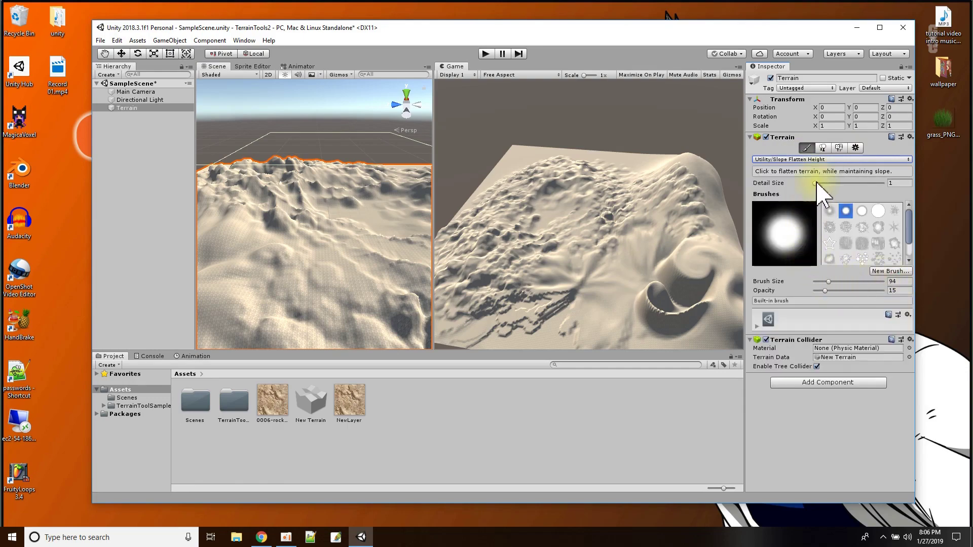
{"action": "scroll", "coordinate": [329, 284], "scroll_direction": "up", "scroll_amount": 5}
{"action": "left_click_drag", "start_coordinate": [326, 282], "coordinate": [223, 273], "text": "alt"}
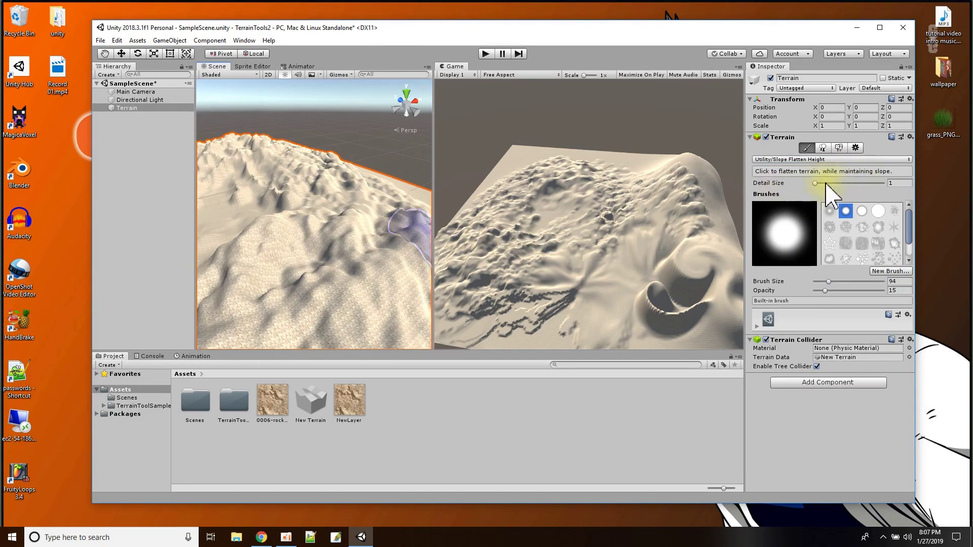
{"action": "left_click_drag", "start_coordinate": [815, 184], "coordinate": [823, 185]}
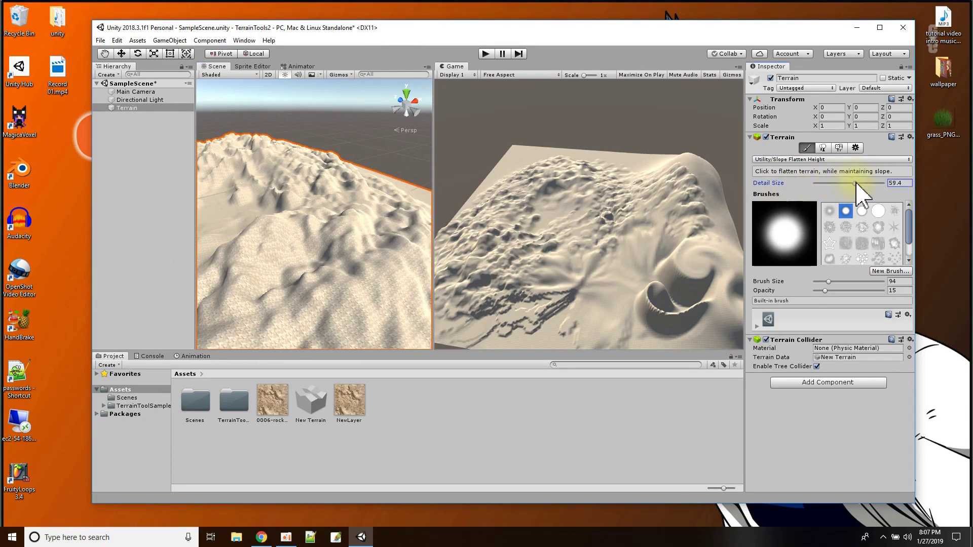
{"action": "scroll", "coordinate": [343, 304], "scroll_direction": "down", "scroll_amount": 3}
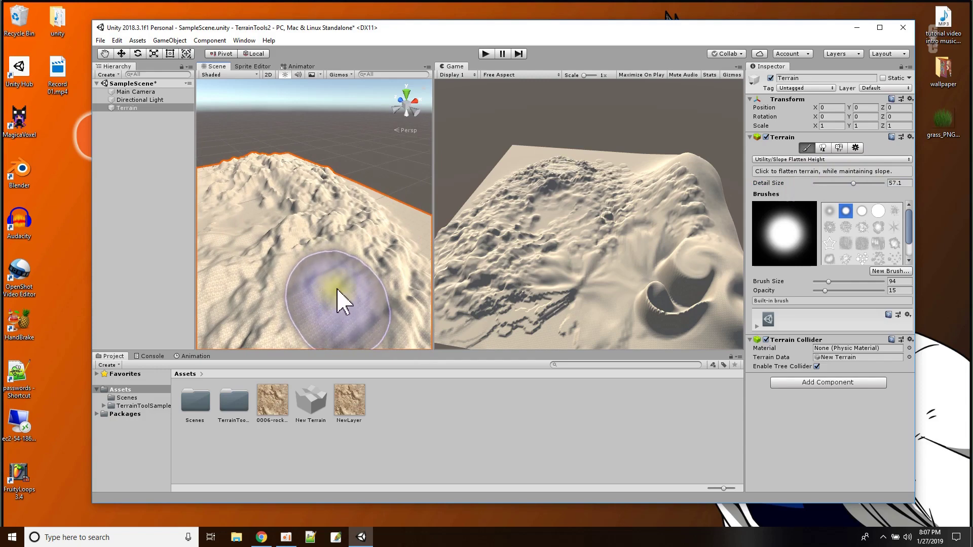
{"action": "left_click_drag", "start_coordinate": [359, 322], "coordinate": [360, 319]}
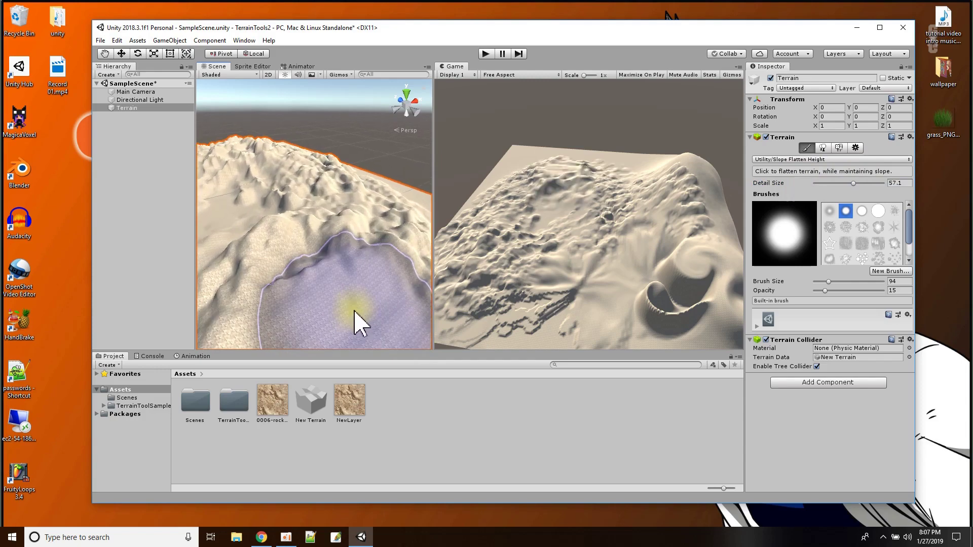
Flatten the foot of the hillside where it meets the flat ground with Slope Flatten Height
{"action": "scroll", "coordinate": [350, 337], "scroll_direction": "up", "scroll_amount": 4}
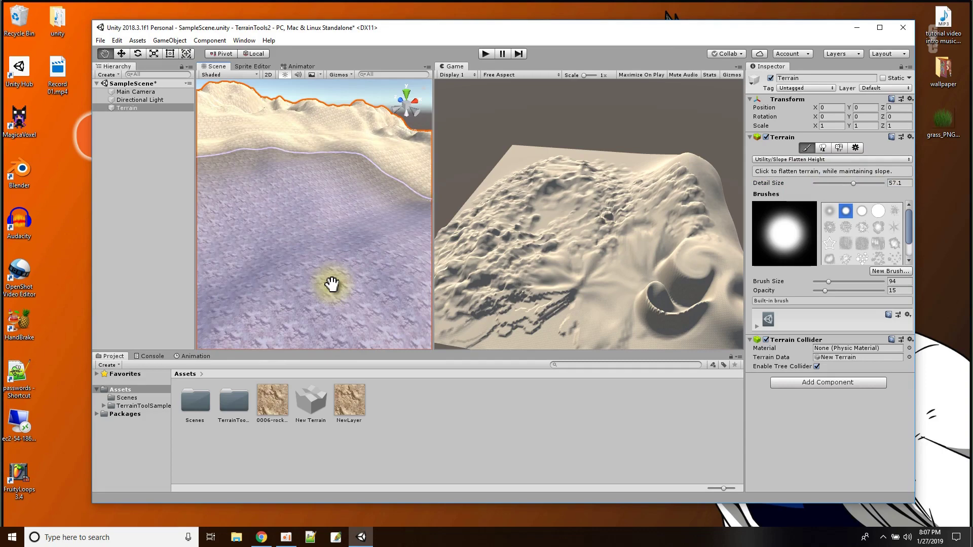
{"action": "scroll", "coordinate": [321, 268], "scroll_direction": "down", "scroll_amount": 3}
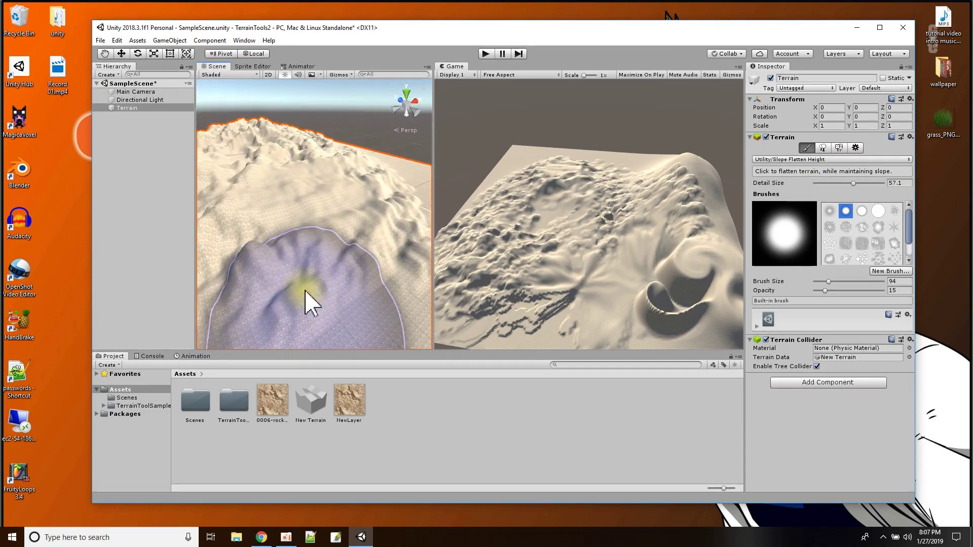
{"action": "scroll", "coordinate": [310, 300], "scroll_direction": "down", "scroll_amount": 3}
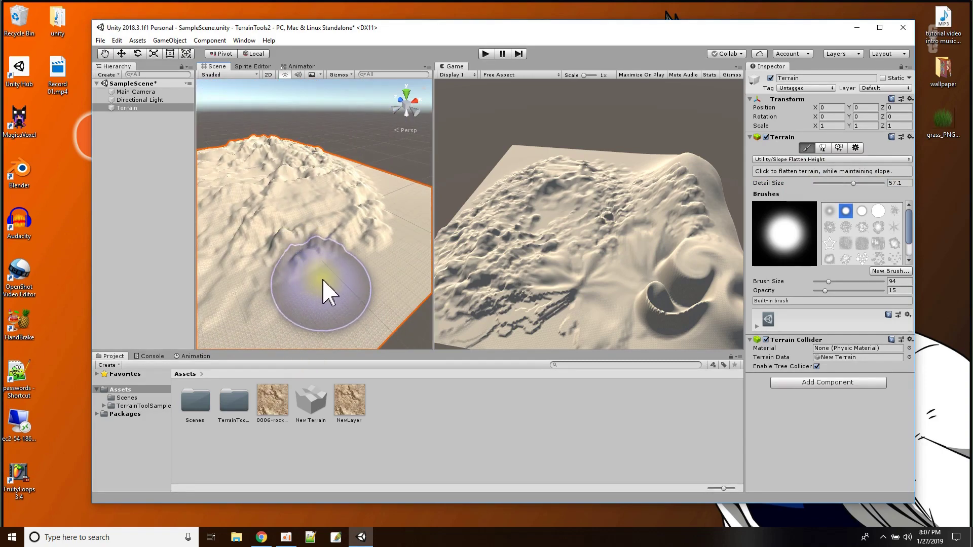
{"action": "left_click_drag", "start_coordinate": [323, 280], "coordinate": [302, 270]}
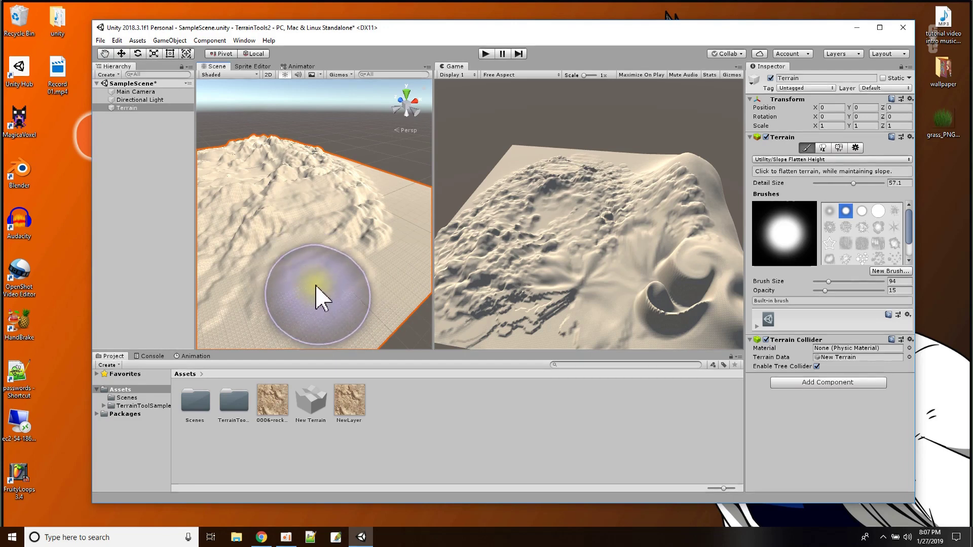
Set Detail Size to 84.5 and Brush Size to 49, and flatten the lower foreground slope further
{"action": "mouse_move", "coordinate": [387, 247]}
{"action": "left_mouse_down", "text": "alt"}
{"action": "mouse_move", "coordinate": [390, 232]}
{"action": "mouse_move", "coordinate": [413, 229]}
{"action": "mouse_move", "coordinate": [402, 256]}
{"action": "left_mouse_up", "text": "alt"}
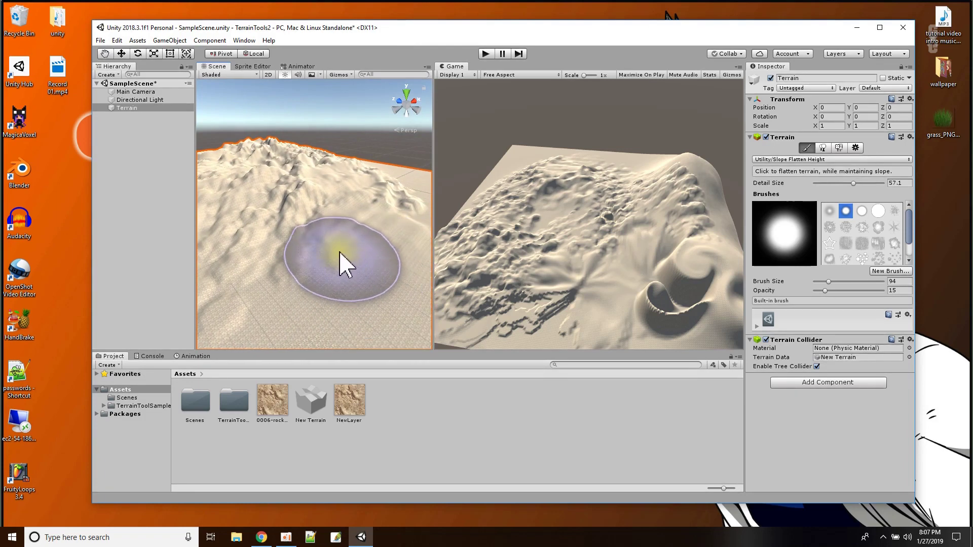
{"action": "left_click", "coordinate": [866, 183]}
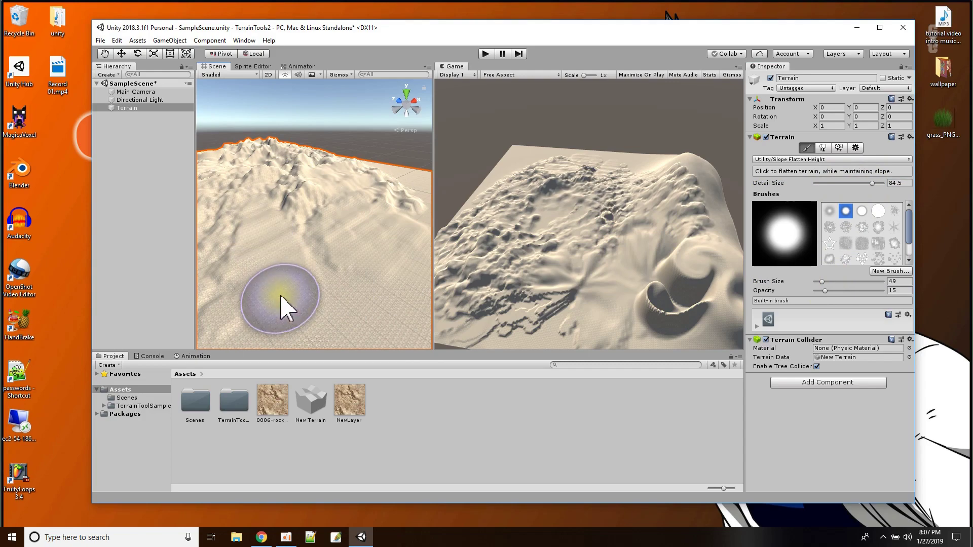
{"action": "mouse_move", "coordinate": [358, 325]}
{"action": "left_mouse_down", "text": "alt"}
{"action": "mouse_move", "coordinate": [394, 302]}
{"action": "mouse_move", "coordinate": [348, 300]}
{"action": "mouse_move", "coordinate": [358, 297]}
{"action": "left_mouse_up", "text": "alt"}
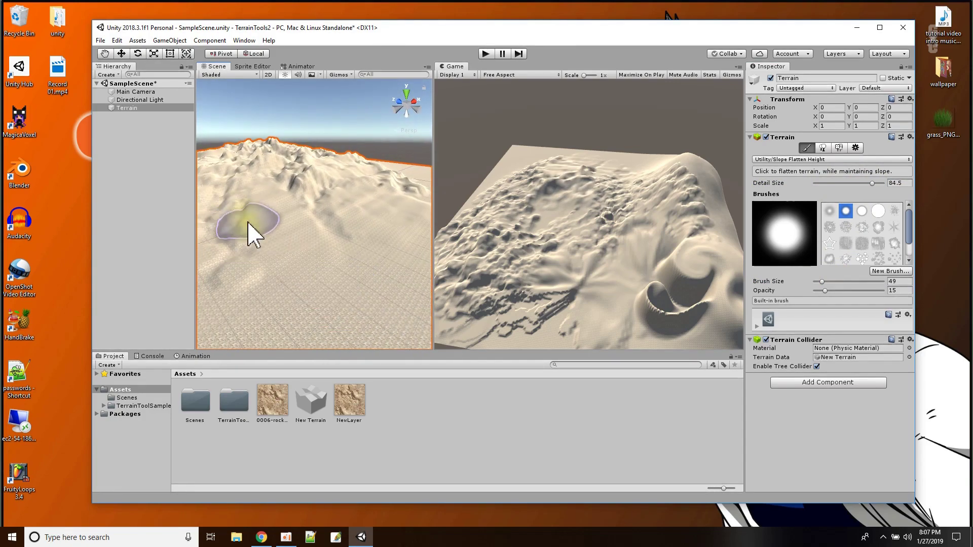
Sharpen the slope below the bumpy hillside into a tall spike using the Sharpen Height utility
{"action": "left_click", "coordinate": [783, 159]}
{"action": "mouse_move", "coordinate": [794, 238]}
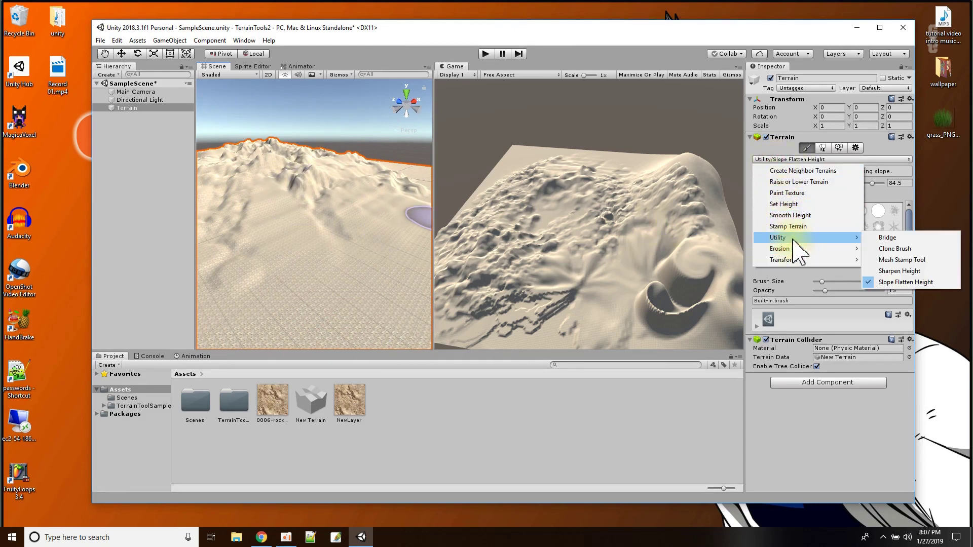
{"action": "left_click", "coordinate": [894, 271]}
{"action": "scroll", "coordinate": [298, 252], "scroll_direction": "up", "scroll_amount": 5}
{"action": "left_click_drag", "start_coordinate": [298, 249], "coordinate": [311, 233], "text": "alt"}
{"action": "left_click_drag", "start_coordinate": [307, 283], "coordinate": [315, 275]}
{"action": "scroll", "coordinate": [256, 279], "scroll_direction": "down", "scroll_amount": 2}
{"action": "scroll", "coordinate": [255, 278], "scroll_direction": "up", "scroll_amount": 2}
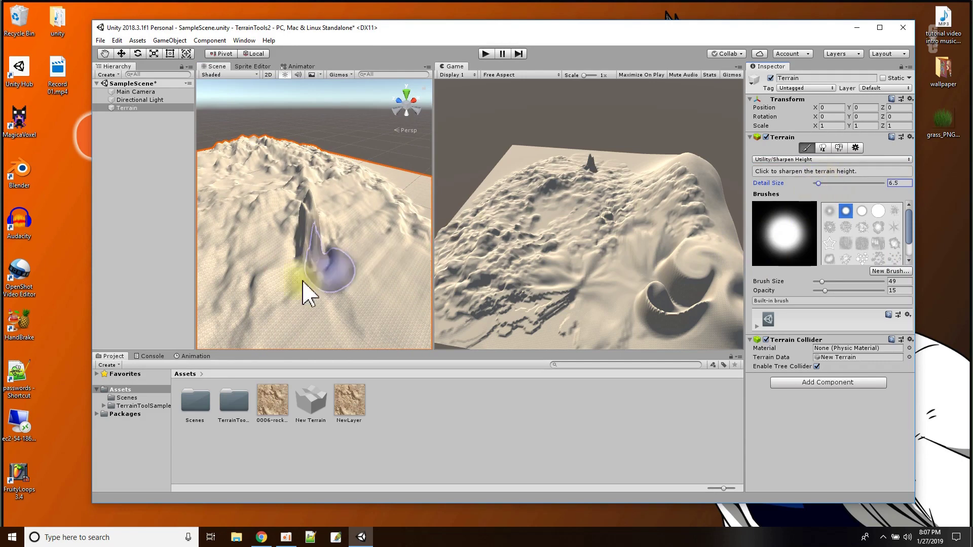
Try Sharpen Height with Detail Size 6.5 on the slope beside the first spike, and undo that stroke
{"action": "left_click_drag", "start_coordinate": [251, 300], "coordinate": [255, 305]}
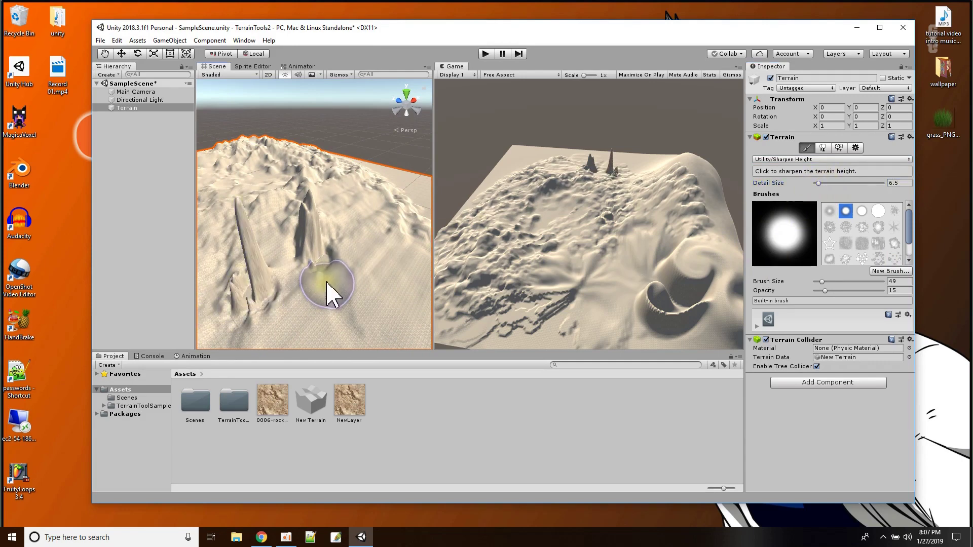
{"action": "left_click", "coordinate": [117, 40]}
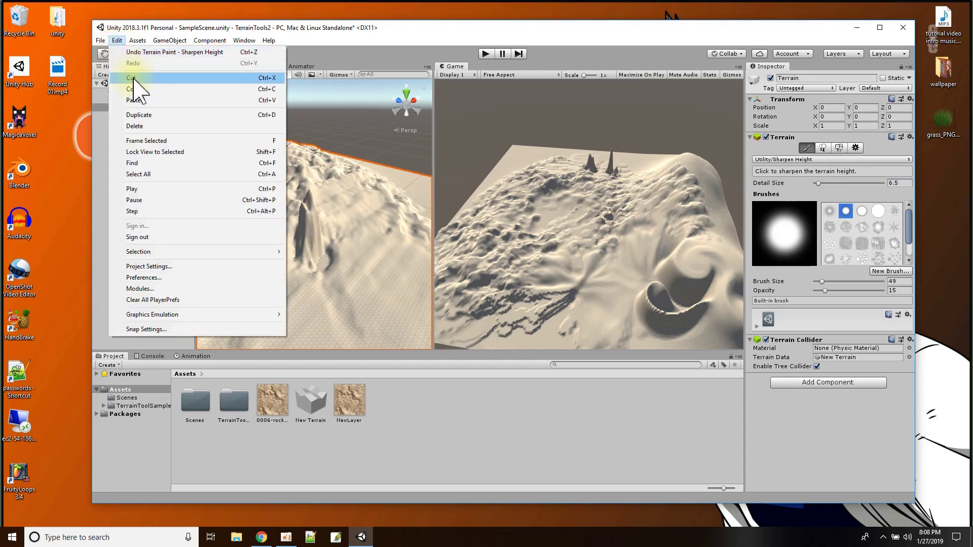
{"action": "left_click", "coordinate": [140, 52]}
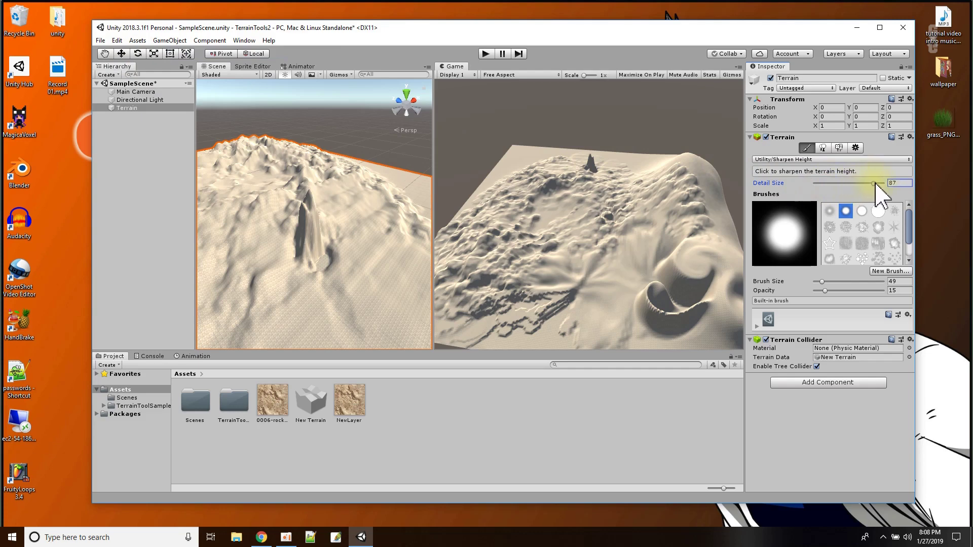
Set the Detail Size to 87 and sharpen the hillside's outer edge and a spot on the lower slope
{"action": "left_click", "coordinate": [394, 222]}
{"action": "left_click_drag", "start_coordinate": [395, 224], "coordinate": [388, 229]}
{"action": "mouse_move", "coordinate": [373, 274]}
{"action": "right_mouse_down", "text": "alt"}
{"action": "mouse_move", "coordinate": [322, 275]}
{"action": "mouse_move", "coordinate": [315, 263]}
{"action": "mouse_move", "coordinate": [358, 224]}
{"action": "mouse_move", "coordinate": [347, 211]}
{"action": "right_mouse_up", "text": "alt"}
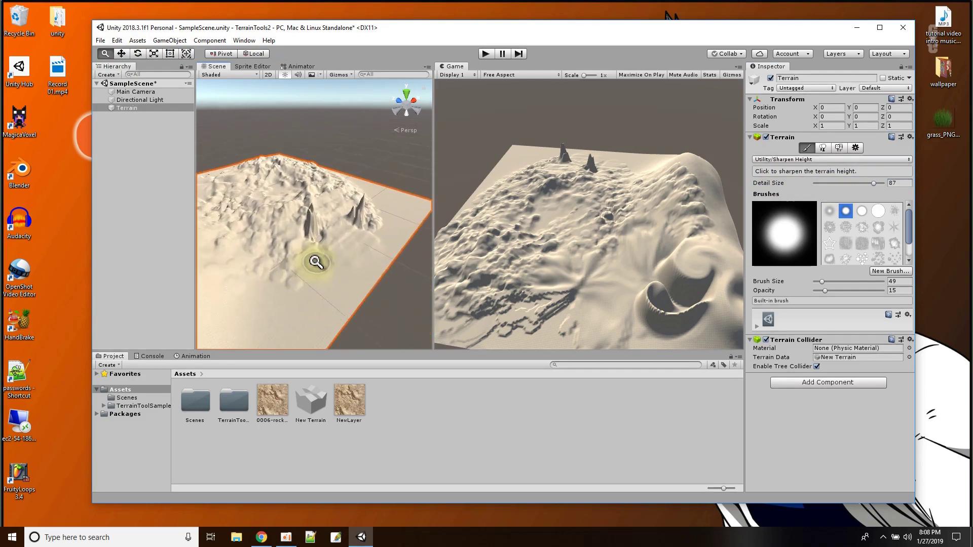
{"action": "left_click_drag", "start_coordinate": [274, 287], "coordinate": [292, 290]}
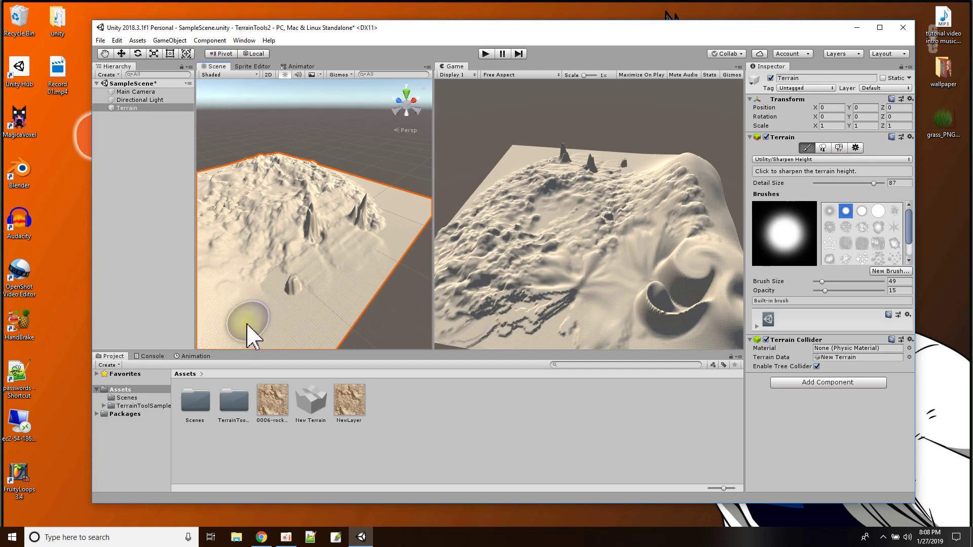
Switch the terrain painting tool to the Mesh Stamp Tool utility
{"action": "scroll", "coordinate": [271, 278], "scroll_direction": "up", "scroll_amount": 5}
{"action": "scroll", "coordinate": [264, 293], "scroll_direction": "down", "scroll_amount": 3}
{"action": "left_click", "coordinate": [792, 159]}
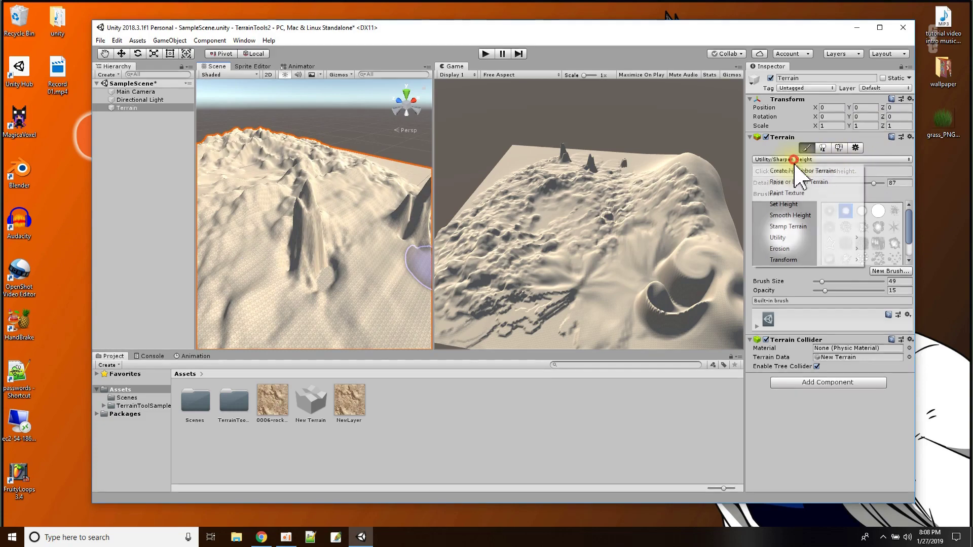
{"action": "mouse_move", "coordinate": [794, 238]}
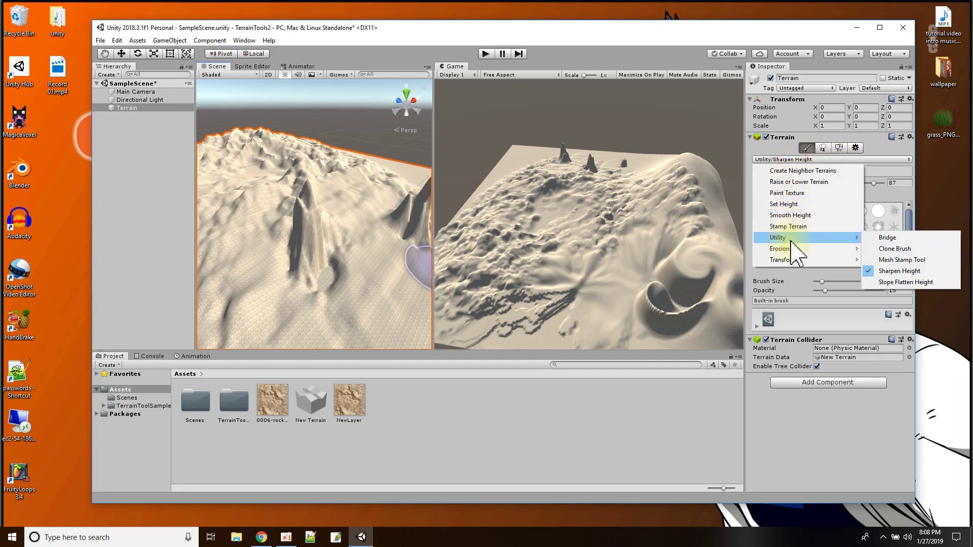
{"action": "left_click", "coordinate": [897, 261]}
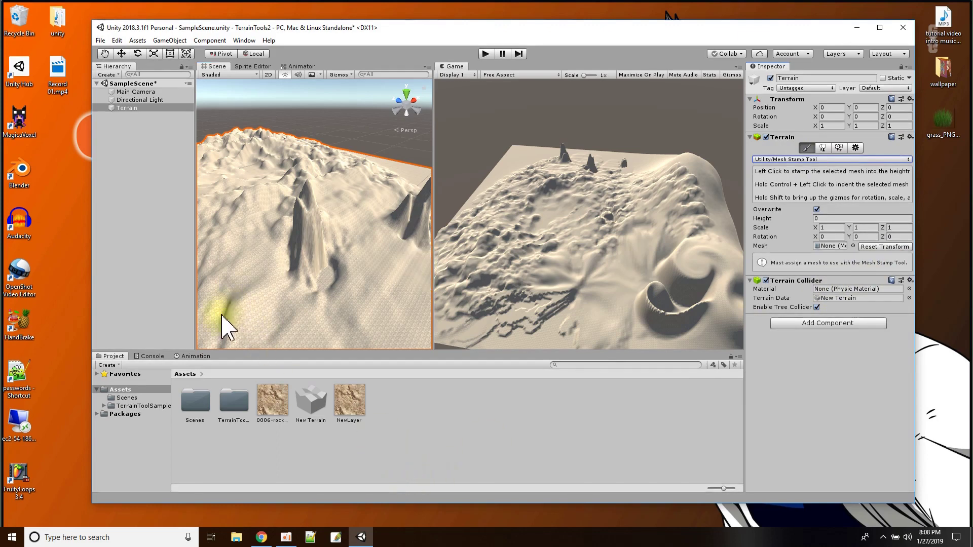
Add a 3D sphere to SampleScene and frame it in the Scene view
{"action": "right_click", "coordinate": [126, 84]}
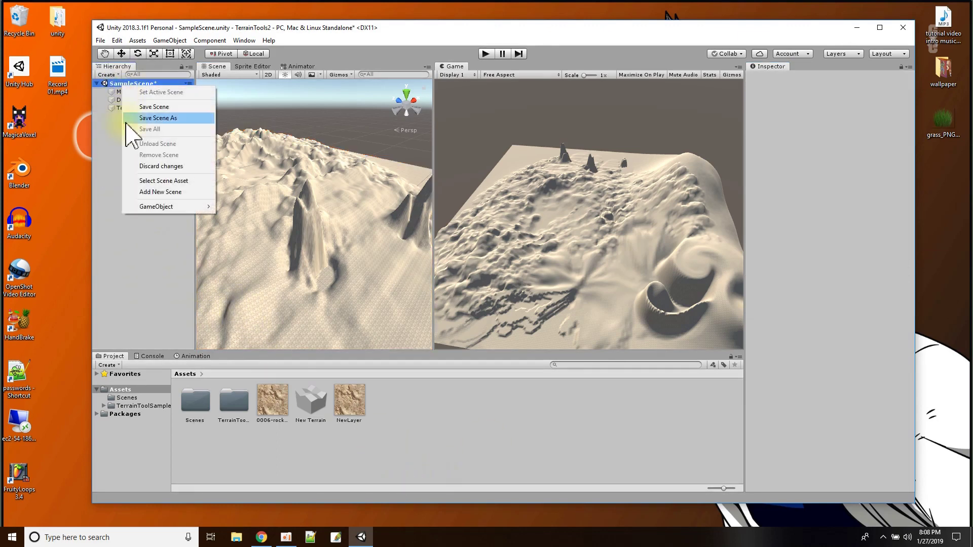
{"action": "mouse_move", "coordinate": [183, 208]}
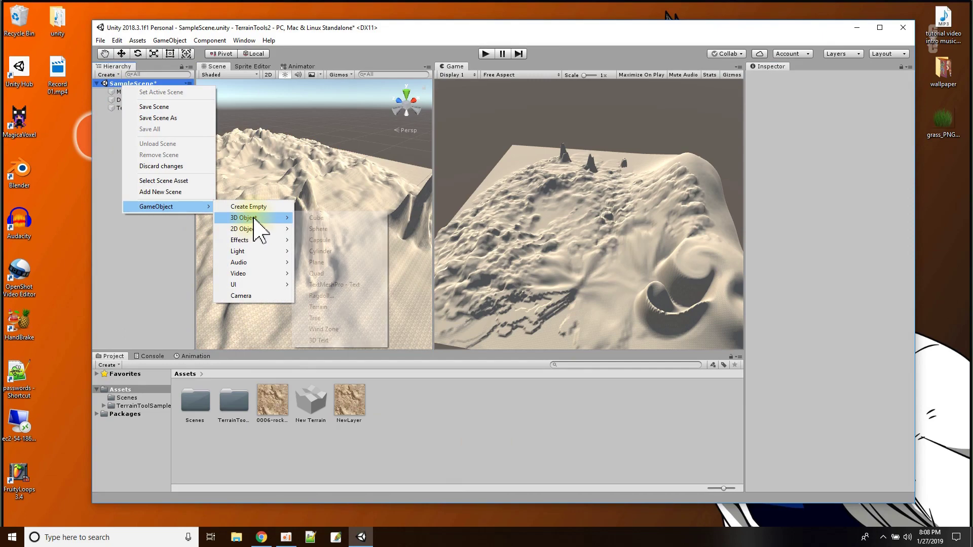
{"action": "mouse_move", "coordinate": [274, 219]}
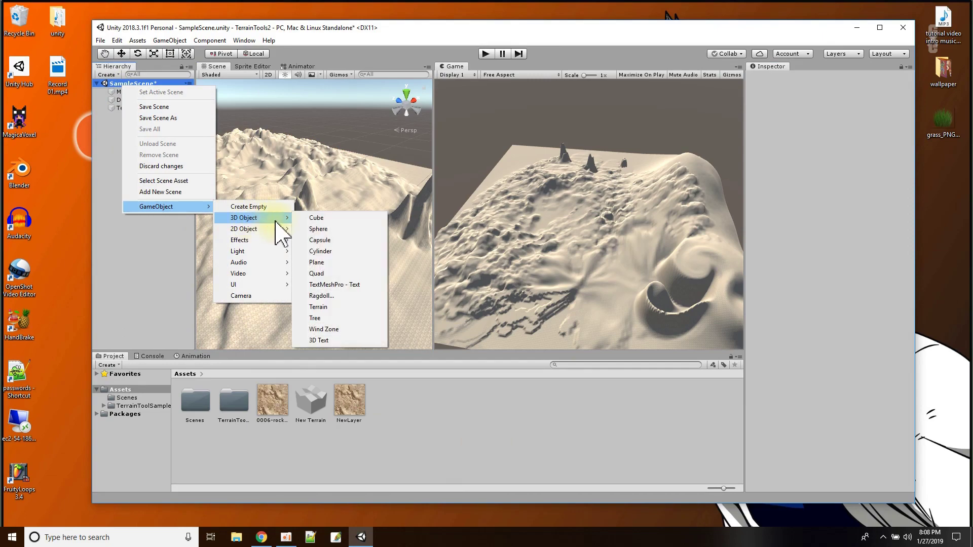
{"action": "left_click", "coordinate": [320, 231]}
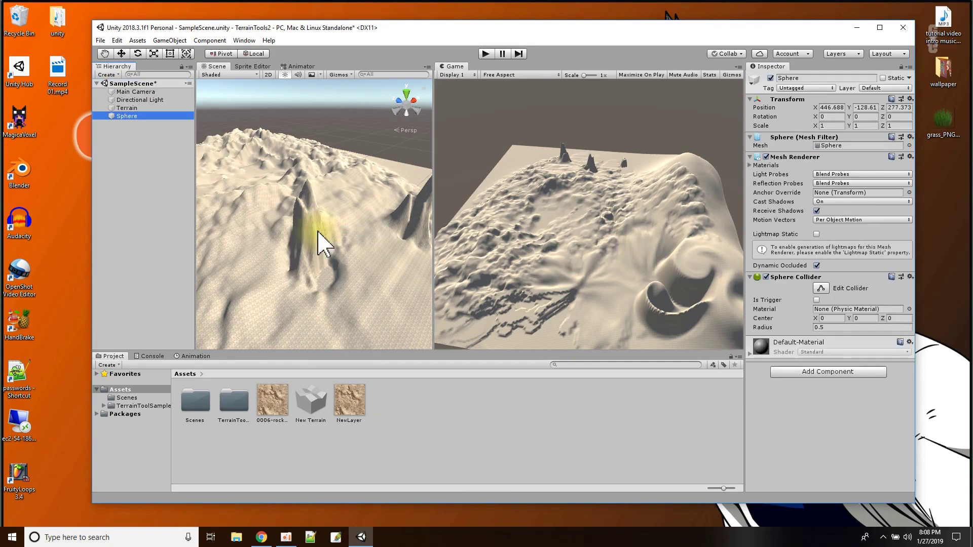
{"action": "double_click", "coordinate": [126, 116]}
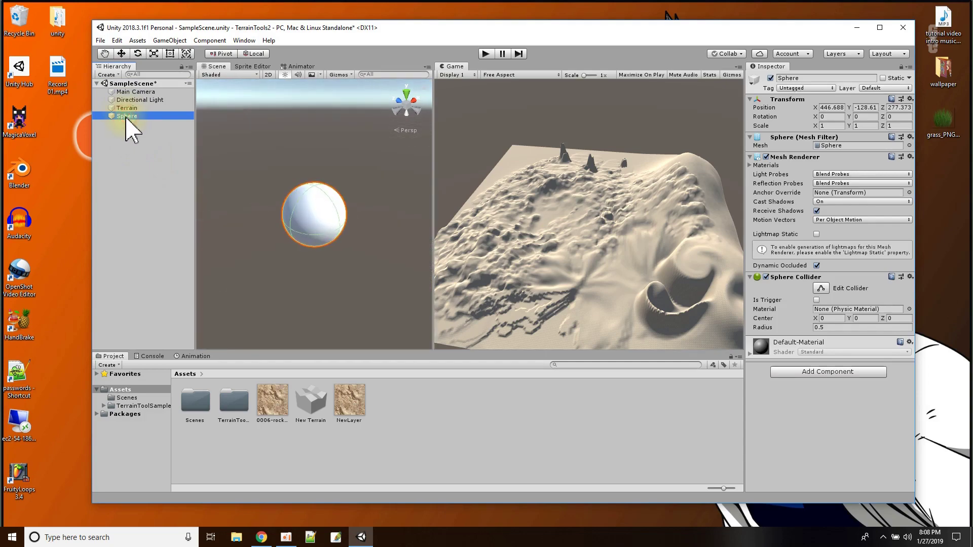
Reset the sphere's Transform with a scale of 10 on X, Y and Z, and activate the Move tool
{"action": "left_click", "coordinate": [127, 108]}
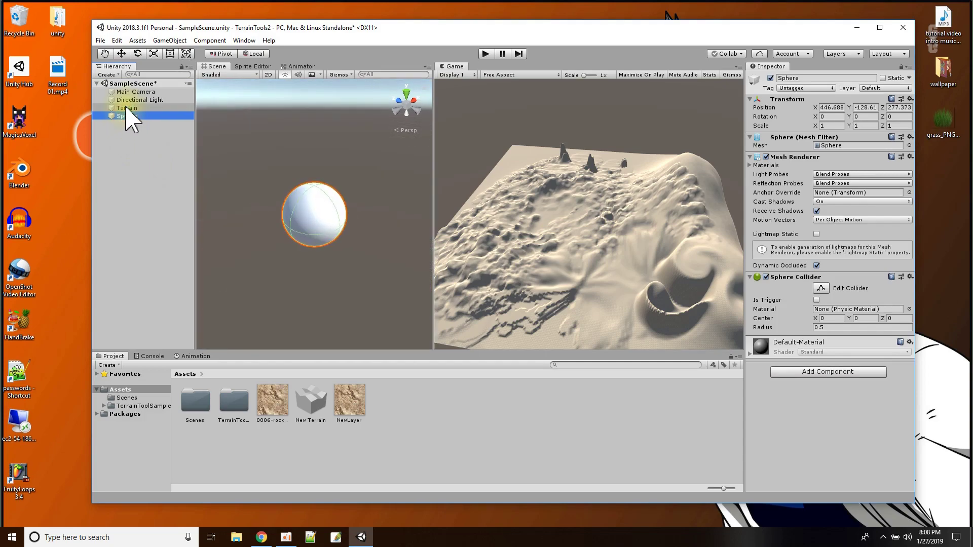
{"action": "double_click", "coordinate": [126, 108]}
{"action": "left_click", "coordinate": [127, 116]}
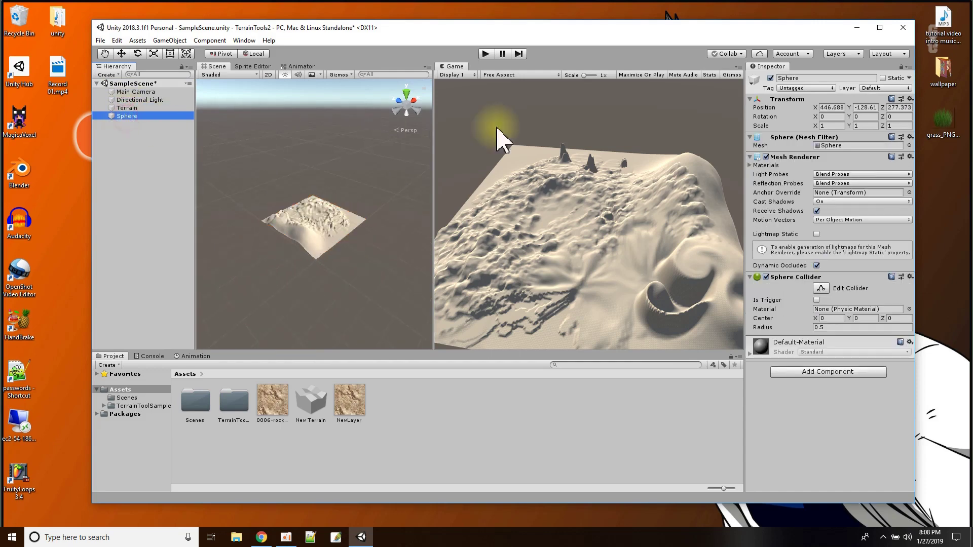
{"action": "left_click", "coordinate": [910, 99]}
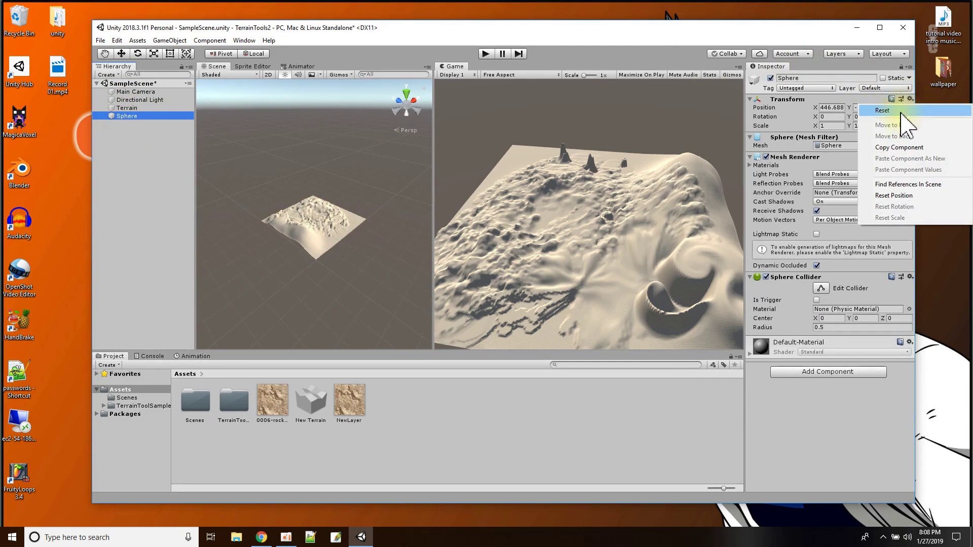
{"action": "left_click", "coordinate": [882, 111]}
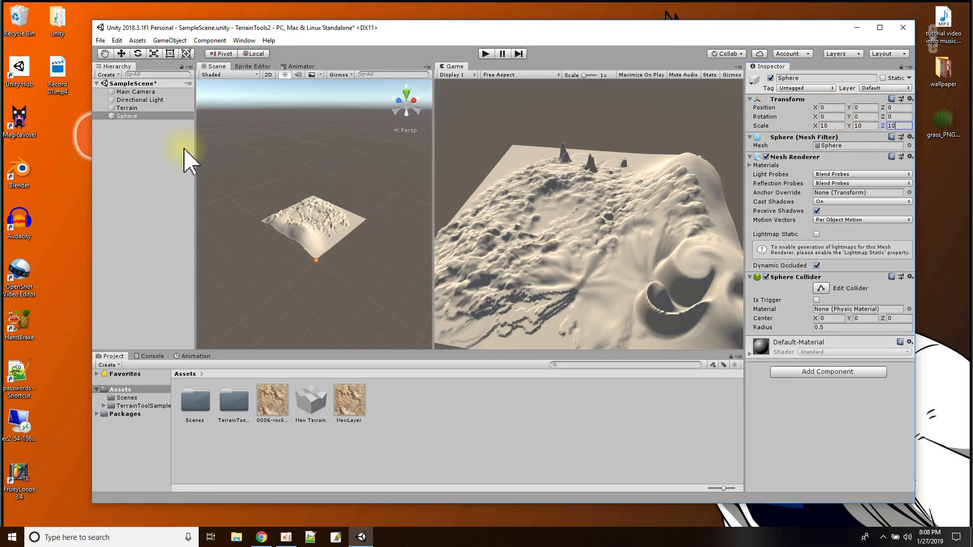
{"action": "left_click", "coordinate": [121, 53]}
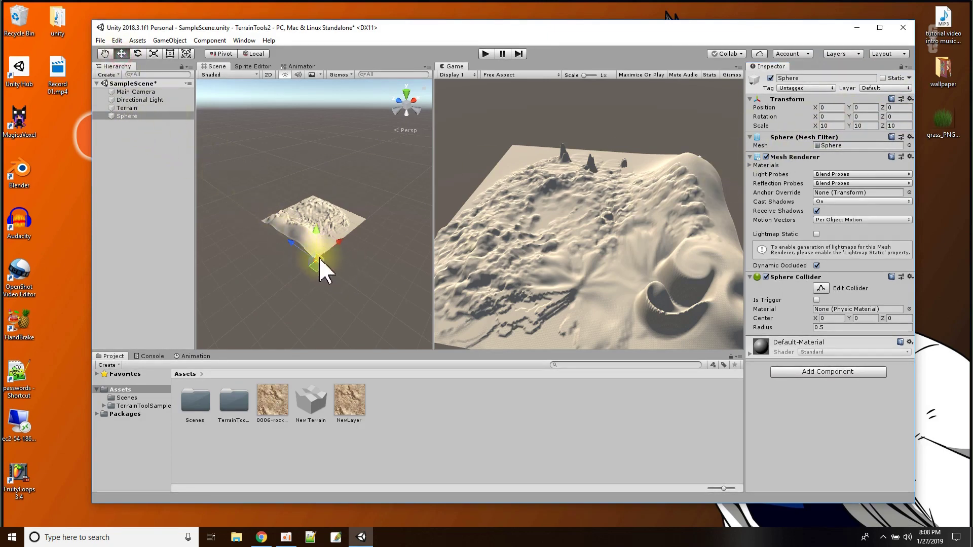
Move the sphere over the terrain and lower it onto the slope at about X 123.7, Y 54.9, Z 150.6
{"action": "left_click_drag", "start_coordinate": [316, 221], "coordinate": [320, 226]}
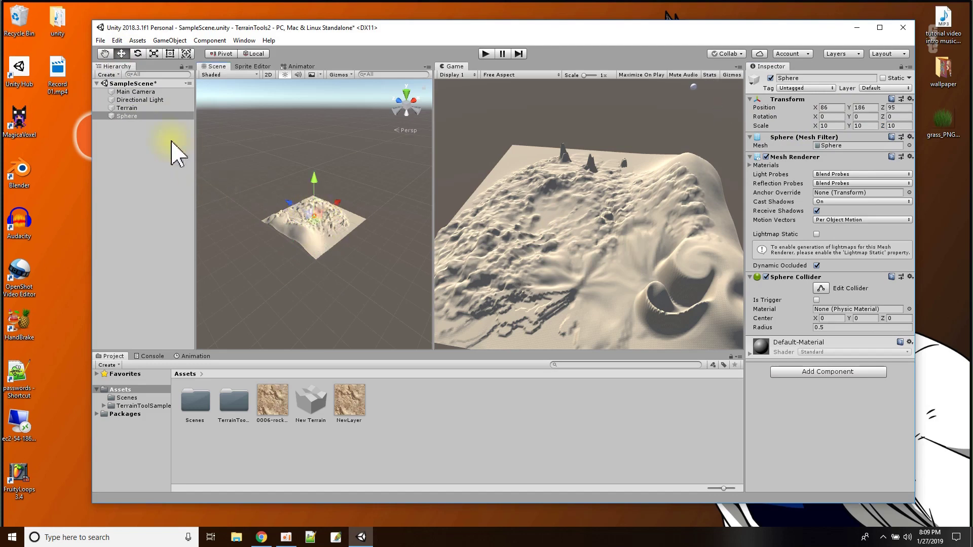
{"action": "double_click", "coordinate": [127, 116]}
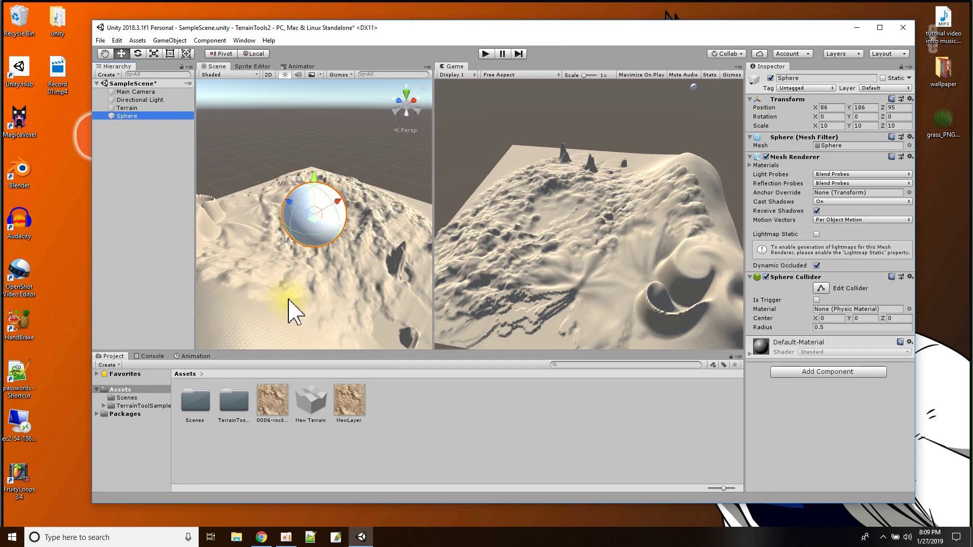
{"action": "left_click_drag", "start_coordinate": [335, 301], "coordinate": [157, 304], "text": "alt"}
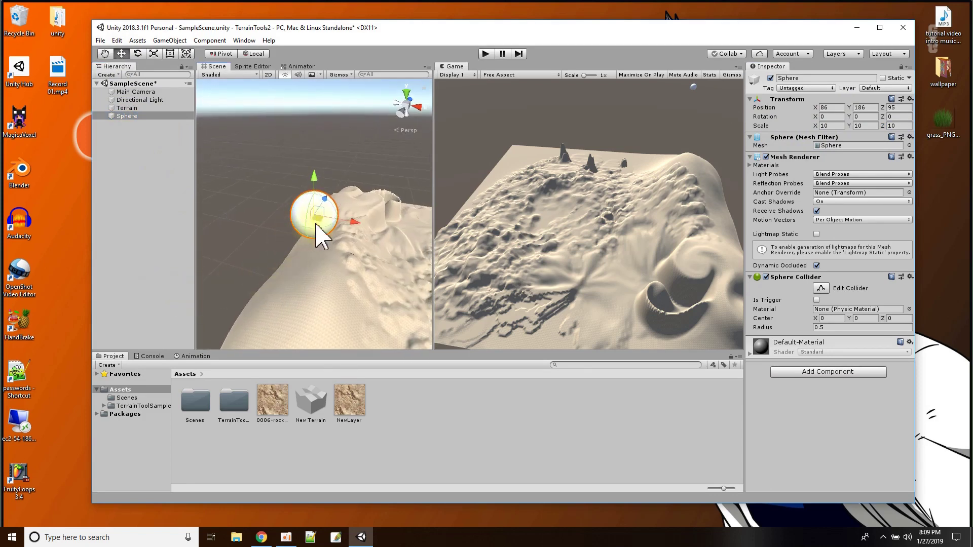
{"action": "left_click_drag", "start_coordinate": [313, 177], "coordinate": [341, 466]}
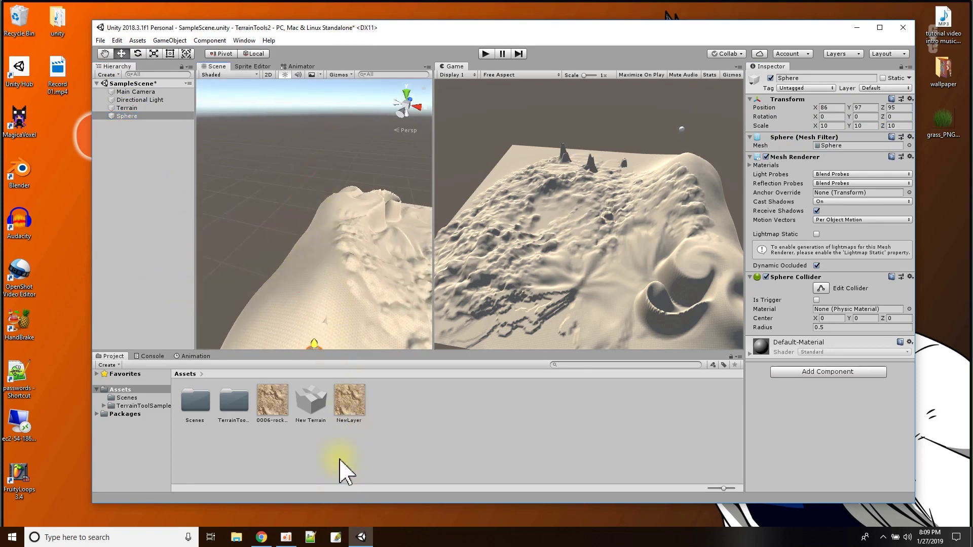
{"action": "double_click", "coordinate": [133, 116]}
{"action": "left_click_drag", "start_coordinate": [320, 213], "coordinate": [438, 242]}
{"action": "middle_click_drag", "start_coordinate": [391, 289], "coordinate": [263, 274]}
{"action": "left_click_drag", "start_coordinate": [353, 195], "coordinate": [346, 249]}
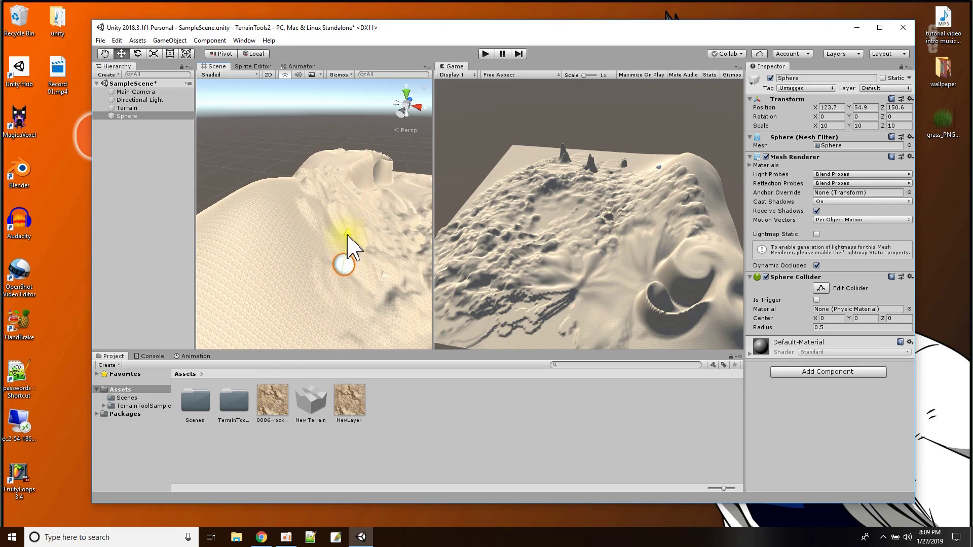
Scale the sphere up uniformly to about 56.37 on X, Y and Z
{"action": "left_click", "coordinate": [154, 54]}
{"action": "left_click_drag", "start_coordinate": [357, 267], "coordinate": [460, 260]}
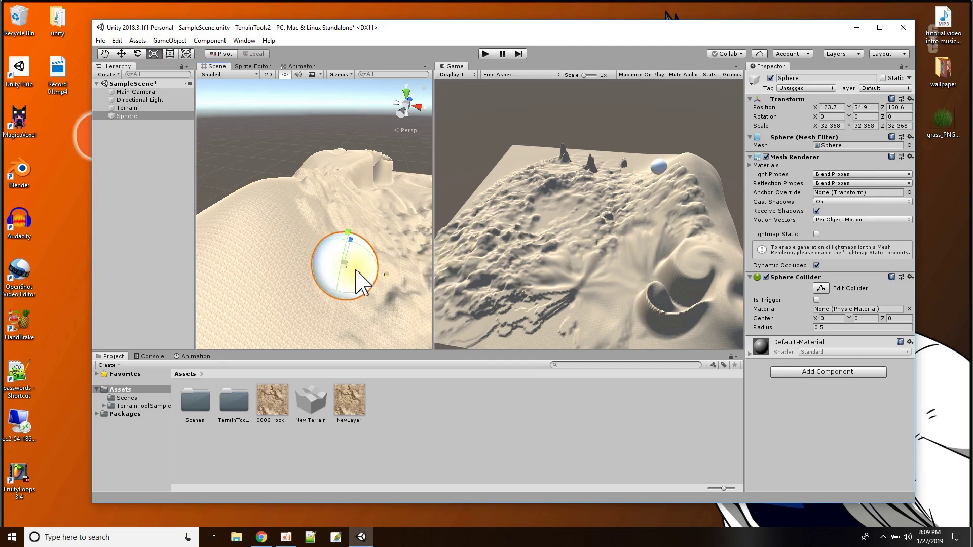
{"action": "left_click_drag", "start_coordinate": [344, 266], "coordinate": [382, 267]}
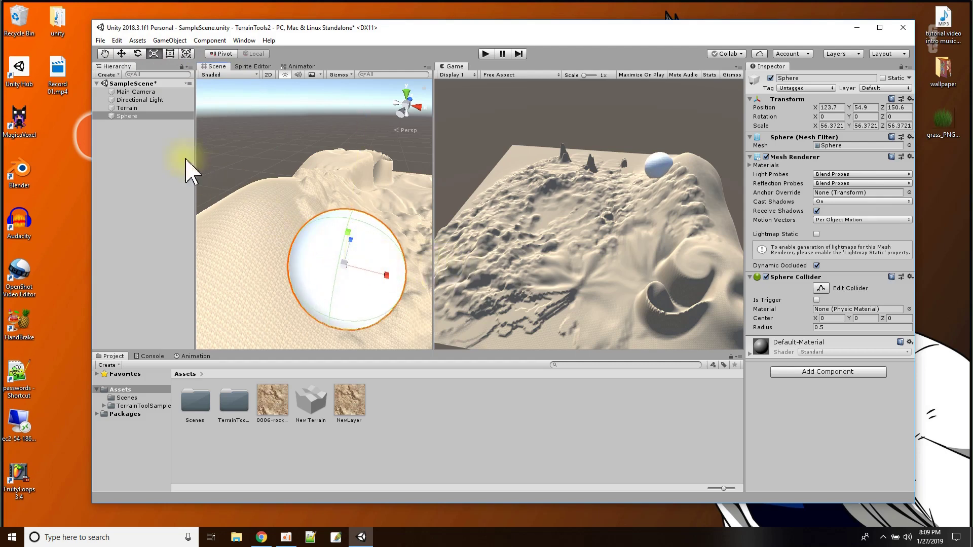
Select the Terrain and assign the Sphere mesh to the Mesh Stamp Tool with a scale of 49 on all axes
{"action": "left_click", "coordinate": [132, 109]}
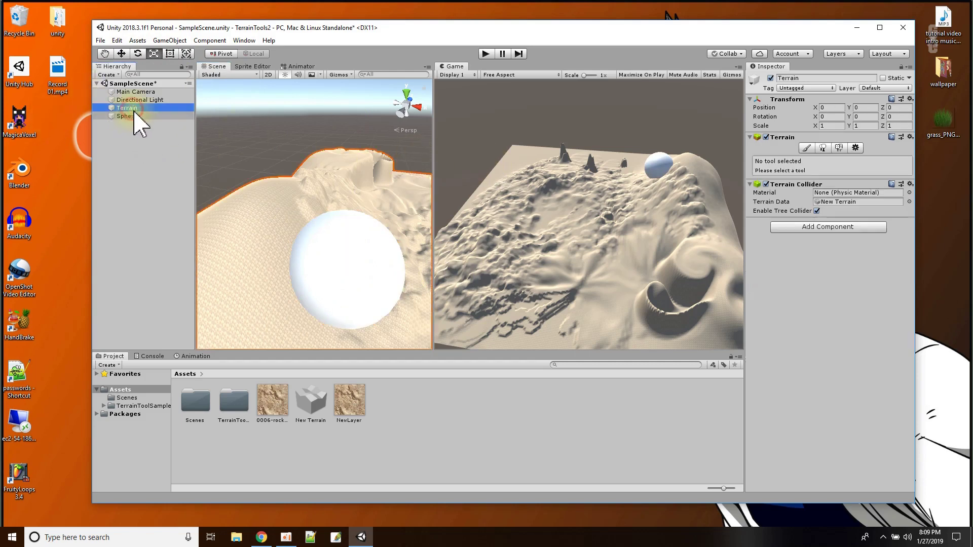
{"action": "left_click", "coordinate": [805, 148]}
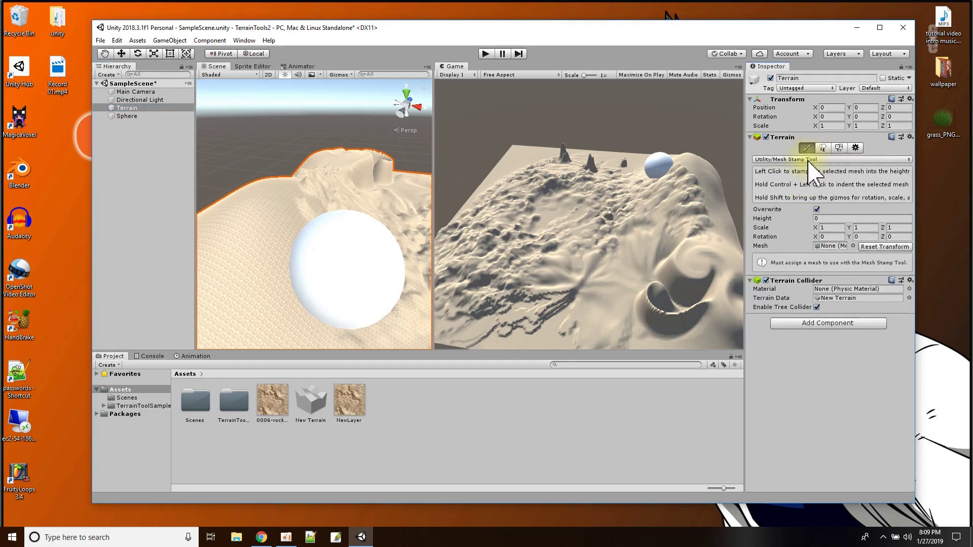
{"action": "left_click", "coordinate": [854, 246]}
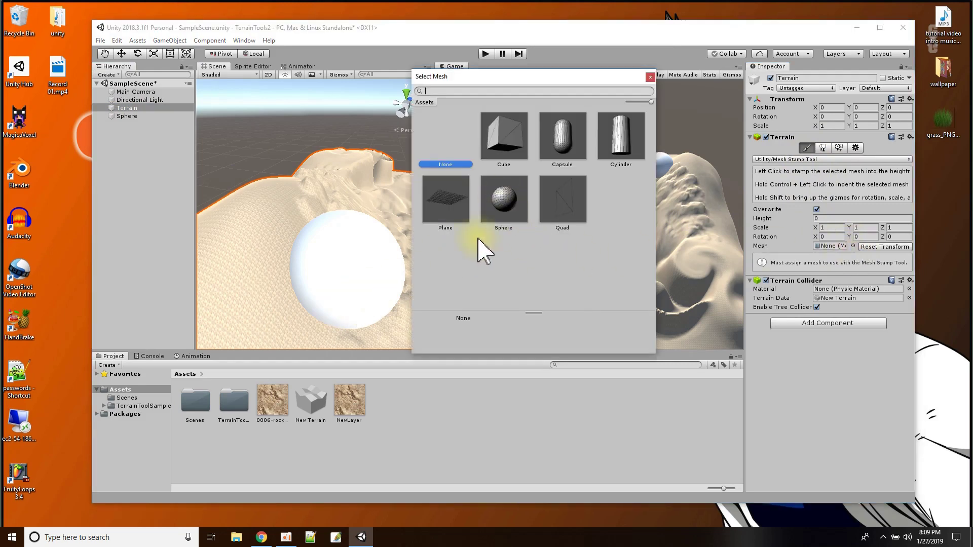
{"action": "double_click", "coordinate": [503, 201]}
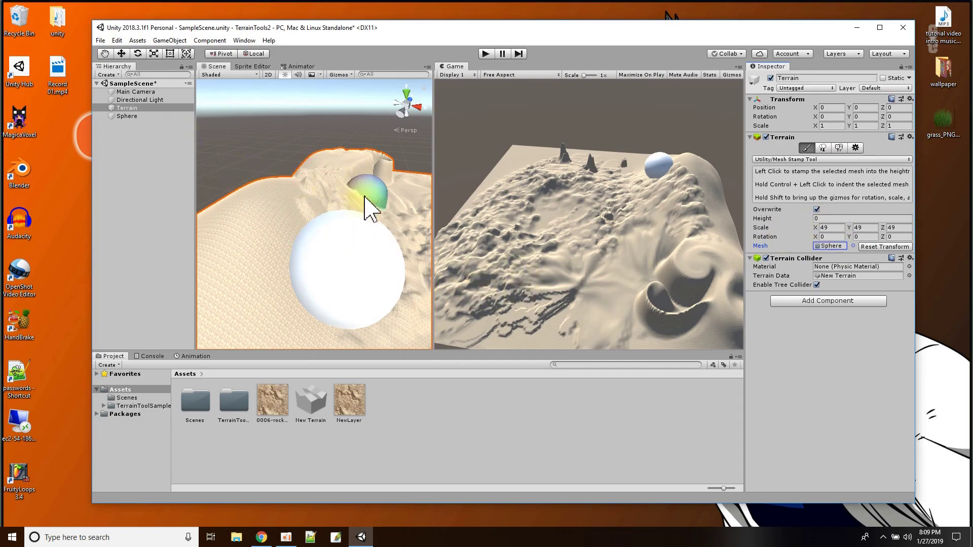
Stamp the sphere mesh into the terrain at four separate spots across the rough slopes
{"action": "left_click", "coordinate": [368, 200]}
{"action": "left_click_drag", "start_coordinate": [419, 272], "coordinate": [497, 319], "text": "alt"}
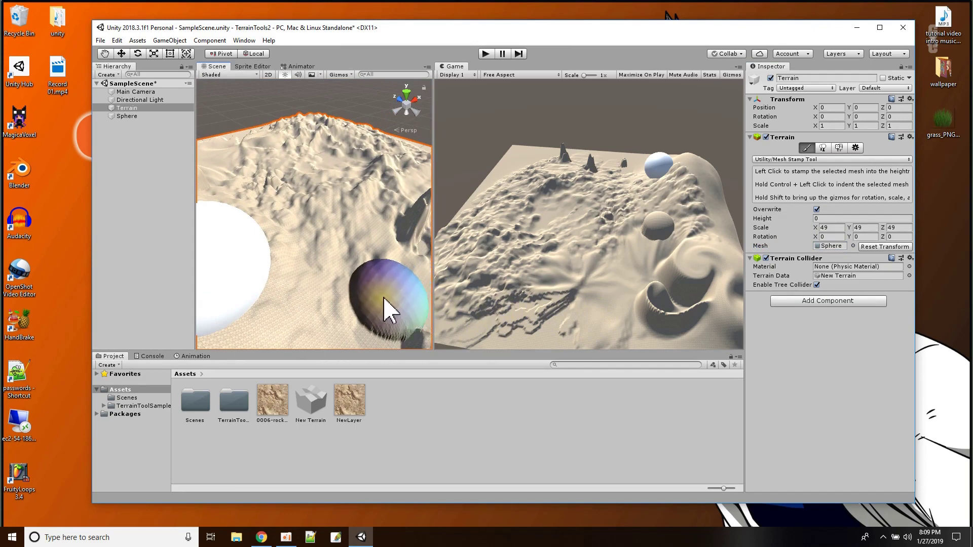
{"action": "left_click", "coordinate": [386, 306]}
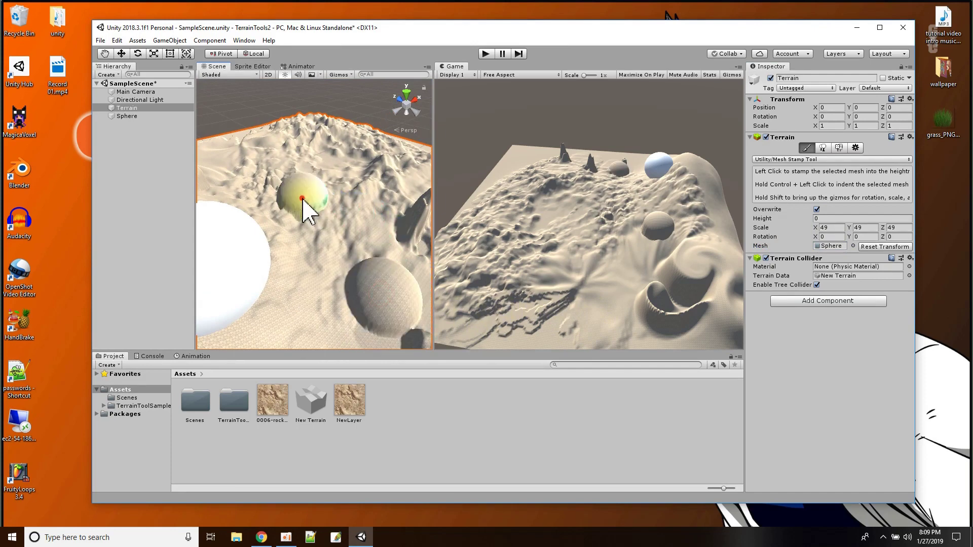
{"action": "left_click", "coordinate": [302, 201]}
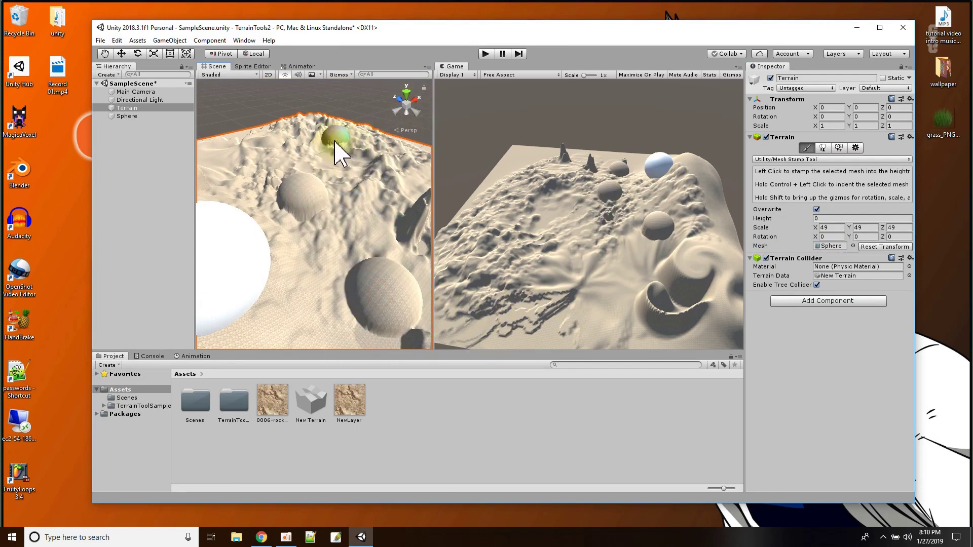
{"action": "left_click", "coordinate": [338, 138]}
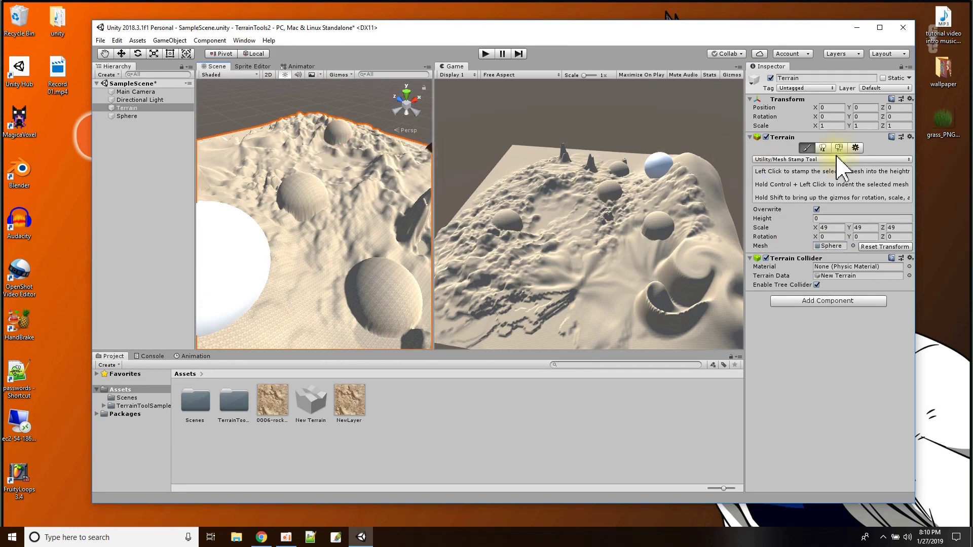
Change the stamp mesh to Cube and stamp two cubes into the terrain near the stamped spheres
{"action": "left_click", "coordinate": [853, 245]}
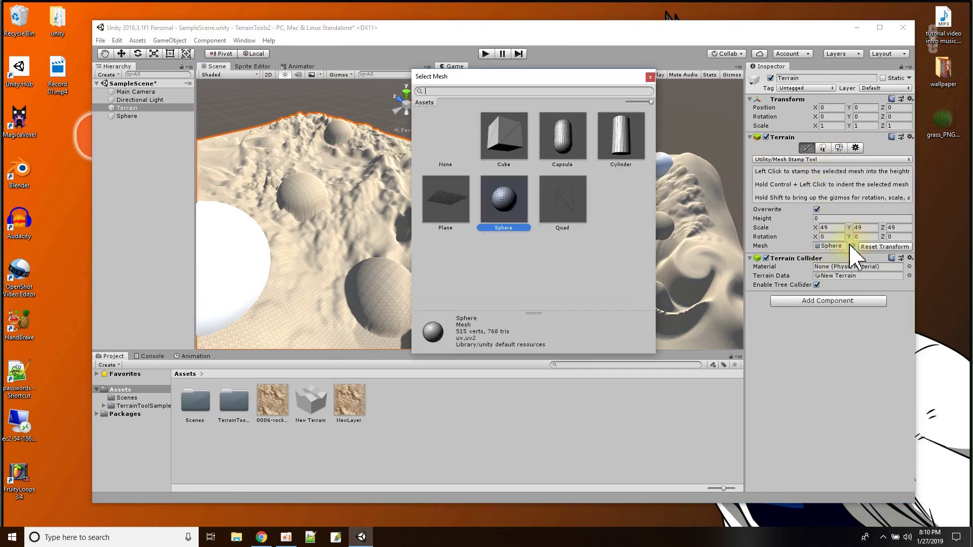
{"action": "double_click", "coordinate": [502, 150]}
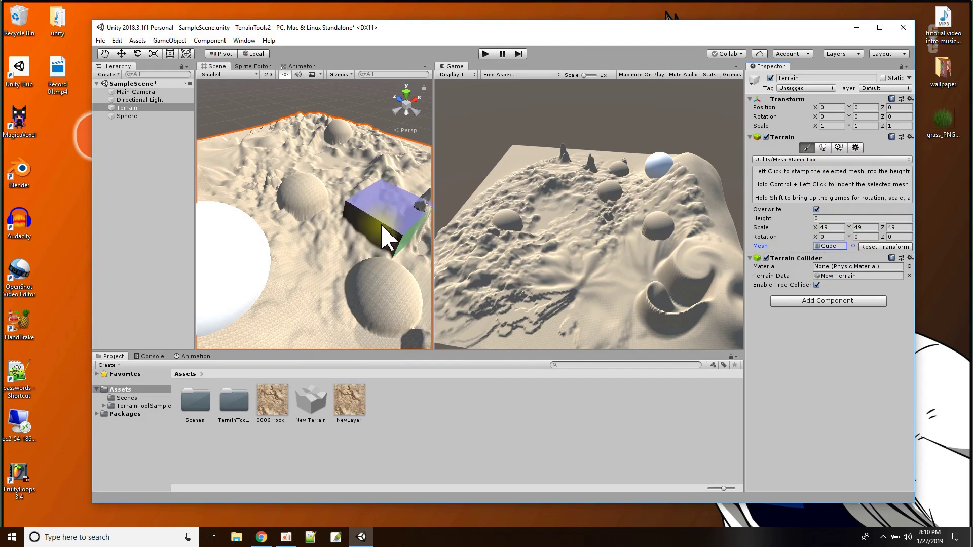
{"action": "left_click", "coordinate": [385, 238]}
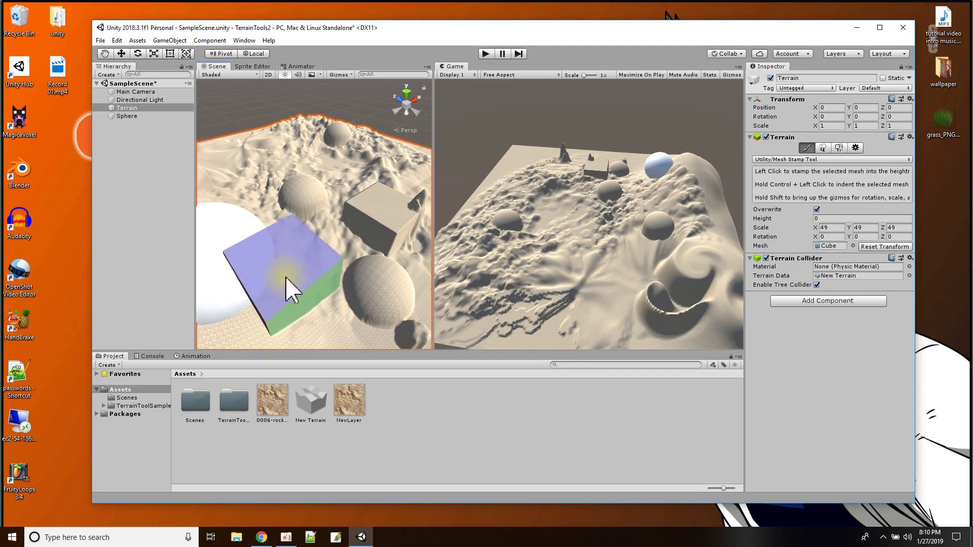
{"action": "scroll", "coordinate": [292, 286], "scroll_direction": "down", "scroll_amount": 3}
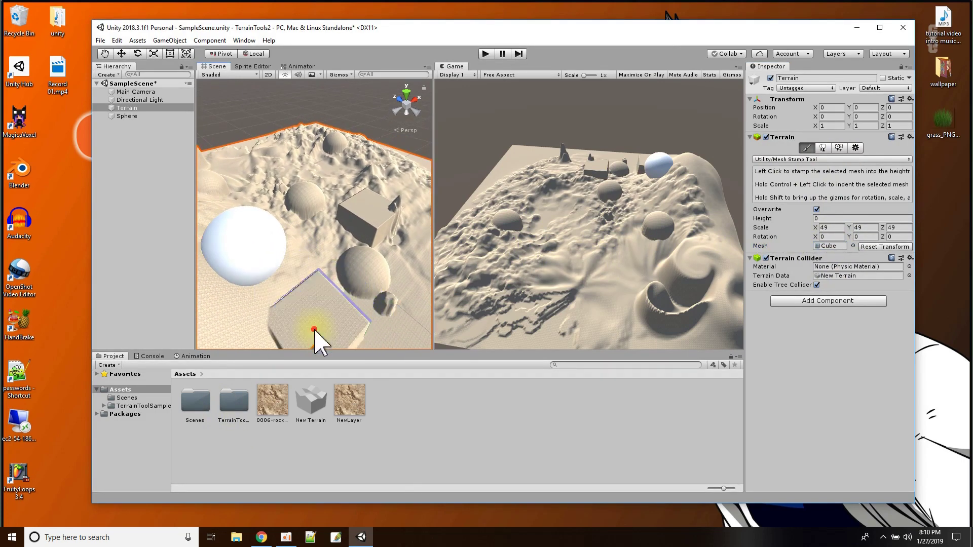
{"action": "scroll", "coordinate": [397, 236], "scroll_direction": "down", "scroll_amount": 5}
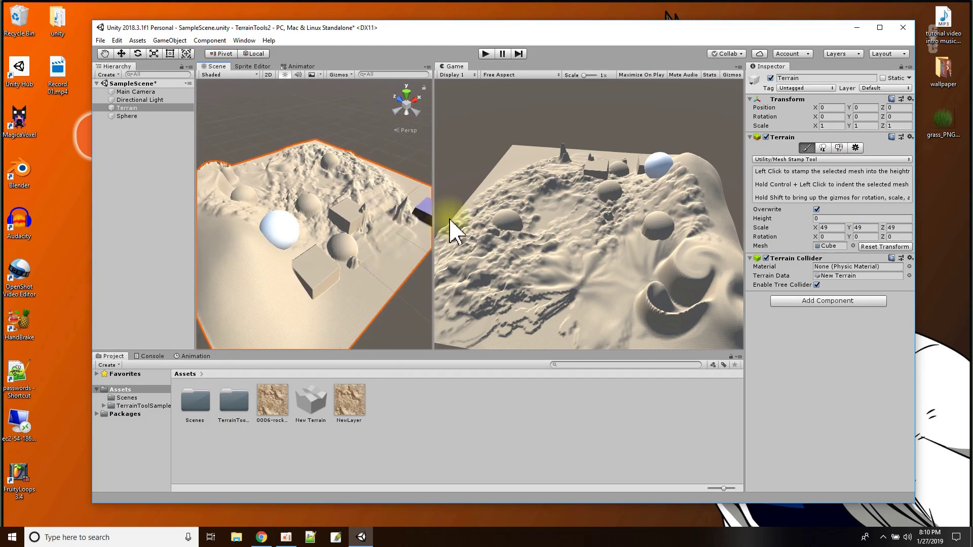
Switch the terrain painting tool to the Clone Brush utility and widen the Inspector to fit its instructions
{"action": "left_click", "coordinate": [808, 159]}
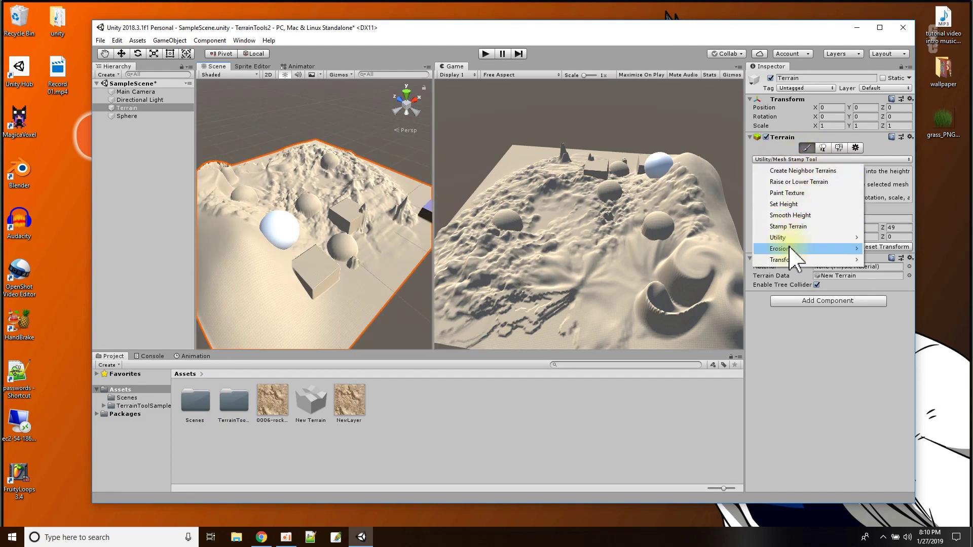
{"action": "mouse_move", "coordinate": [791, 238]}
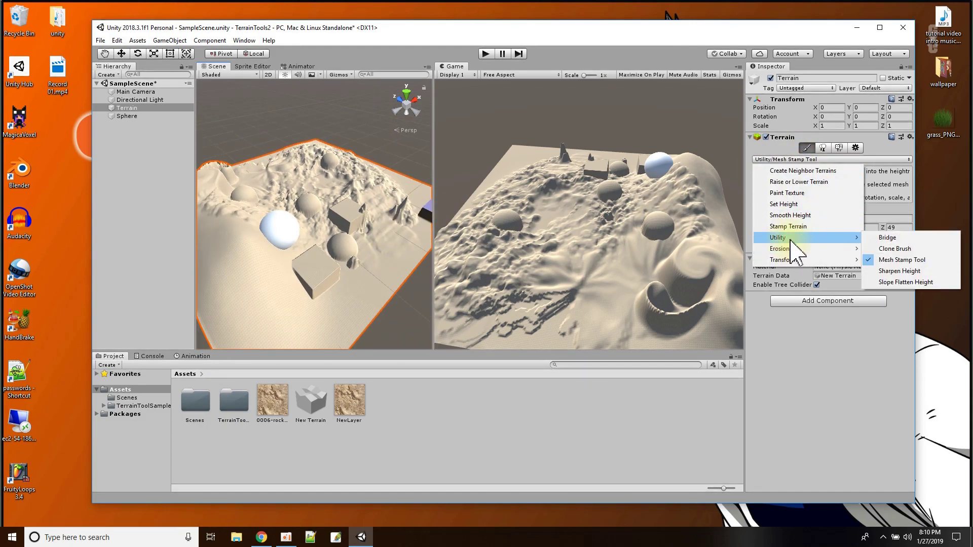
{"action": "left_click", "coordinate": [894, 248]}
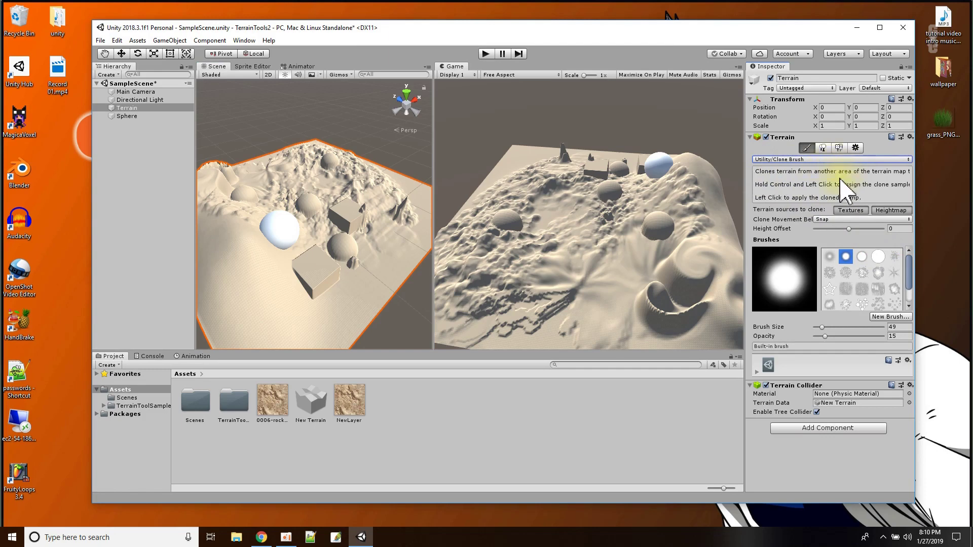
{"action": "left_click_drag", "start_coordinate": [745, 211], "coordinate": [720, 210]}
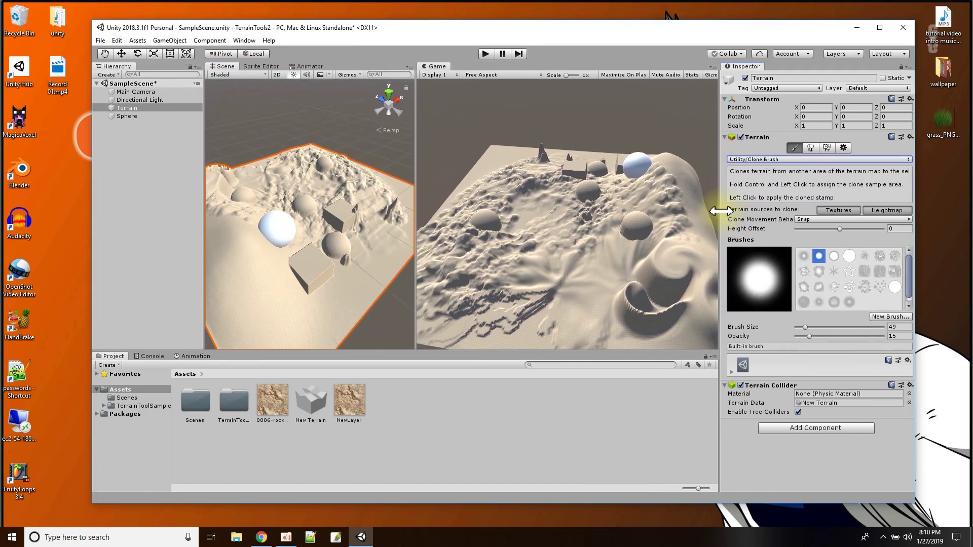
Switch the terrain painting tool to the Bridge utility
{"action": "left_click", "coordinate": [795, 160]}
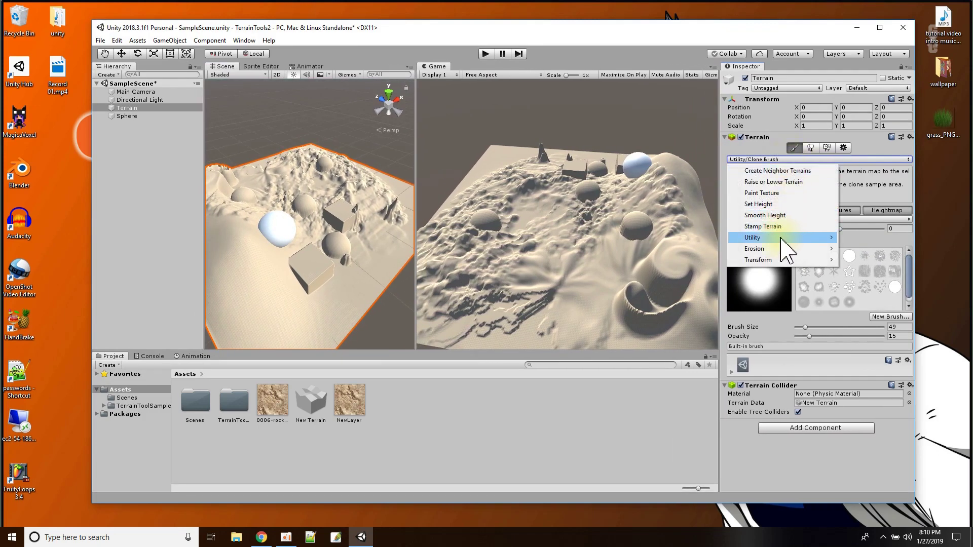
{"action": "mouse_move", "coordinate": [781, 238]}
{"action": "left_click", "coordinate": [863, 239]}
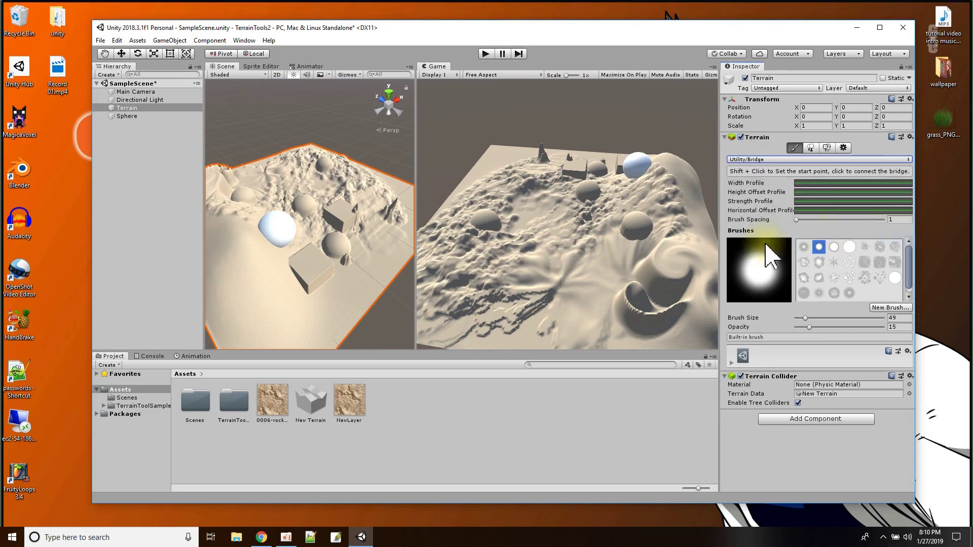
{"action": "scroll", "coordinate": [592, 263], "scroll_direction": "up", "scroll_amount": 5}
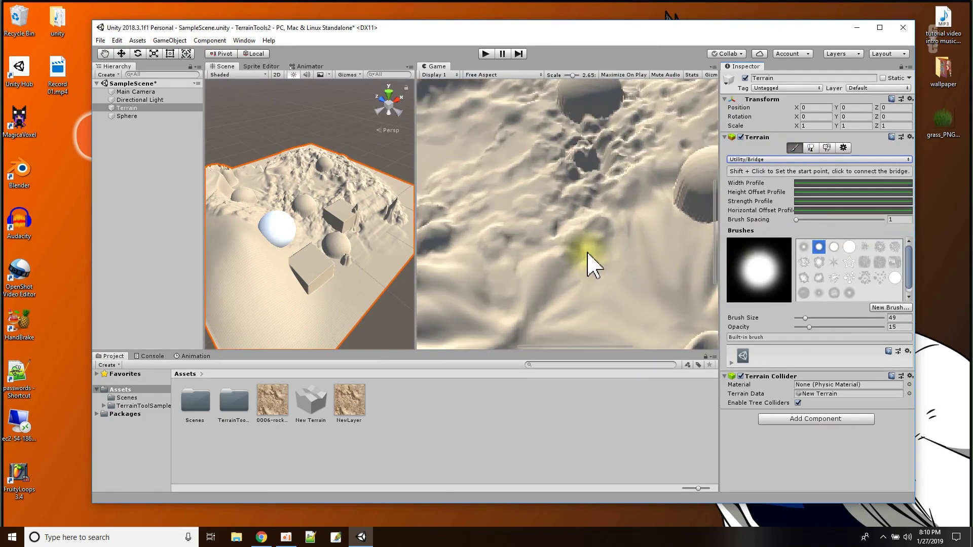
{"action": "scroll", "coordinate": [582, 227], "scroll_direction": "down", "scroll_amount": 3}
{"action": "scroll", "coordinate": [583, 227], "scroll_direction": "down", "scroll_amount": 2}
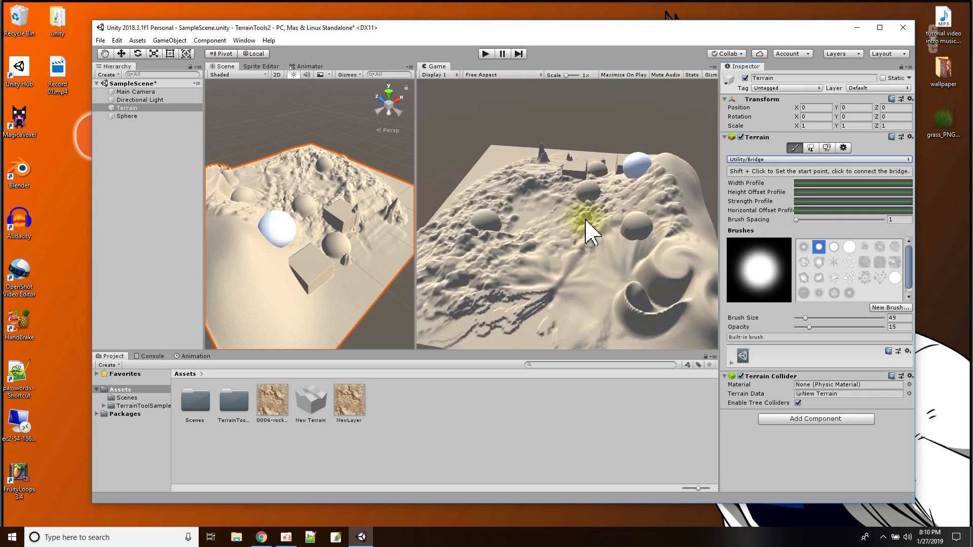
Delete the Sphere object from SampleScene, leaving the stamped terrain shapes in place
{"action": "scroll", "coordinate": [319, 274], "scroll_direction": "up", "scroll_amount": 3}
{"action": "right_click_drag", "start_coordinate": [323, 270], "coordinate": [578, 283]}
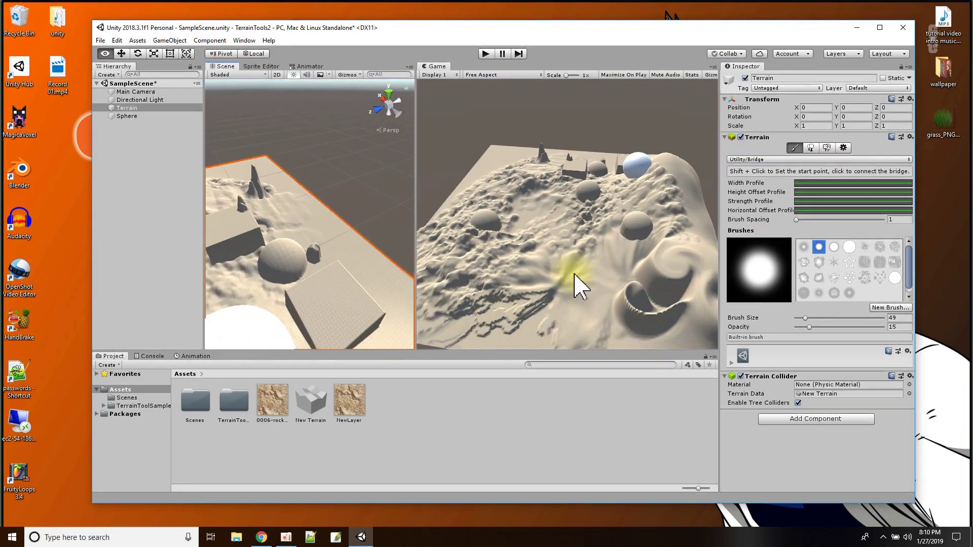
{"action": "left_click", "coordinate": [122, 116]}
{"action": "key", "text": "Delete"}
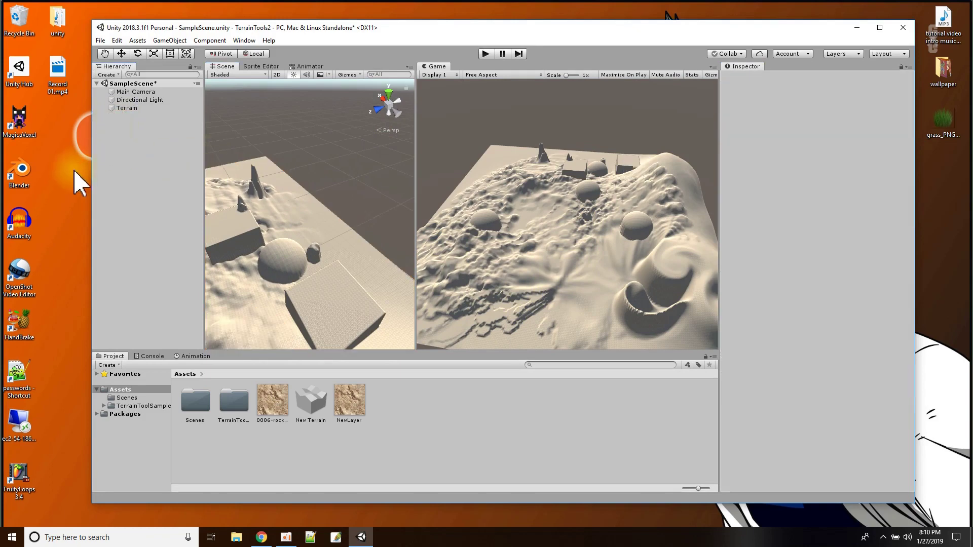
Set the Bridge tool's Brush Size to 30 on the Terrain and build a bridge between the two stamped cubes
{"action": "middle_click_drag", "start_coordinate": [283, 273], "coordinate": [362, 109]}
{"action": "right_click_drag", "start_coordinate": [291, 242], "coordinate": [379, 261]}
{"action": "right_click_drag", "start_coordinate": [254, 261], "coordinate": [369, 265]}
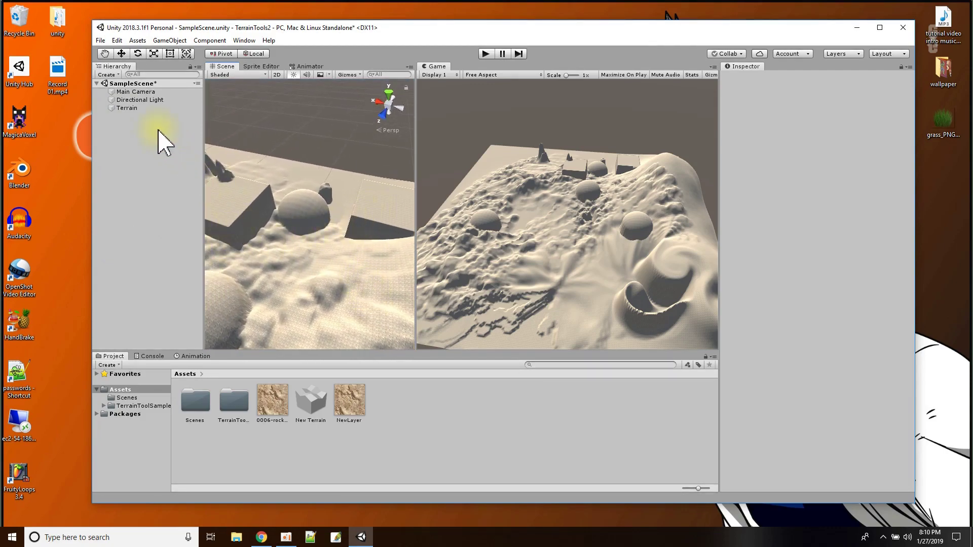
{"action": "left_click", "coordinate": [133, 108]}
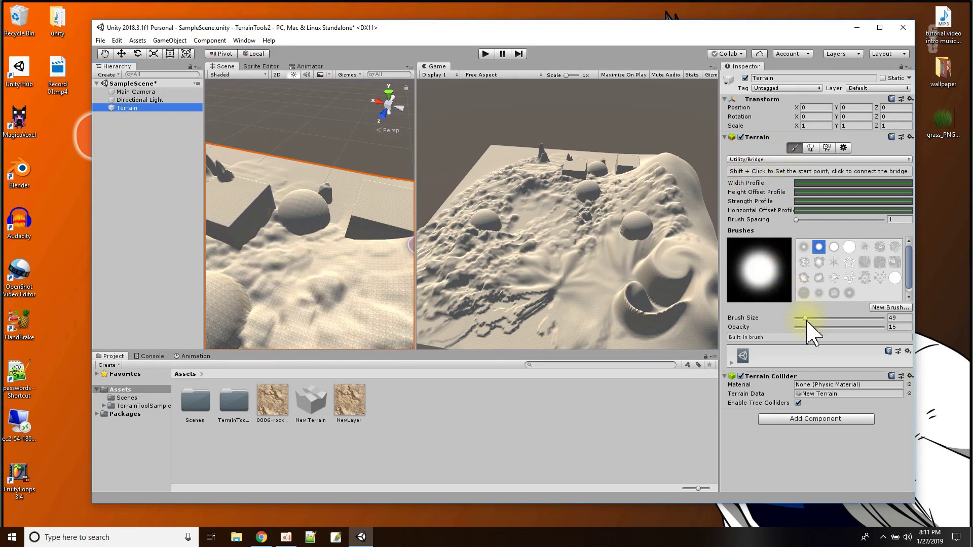
{"action": "left_click_drag", "start_coordinate": [804, 318], "coordinate": [802, 319]}
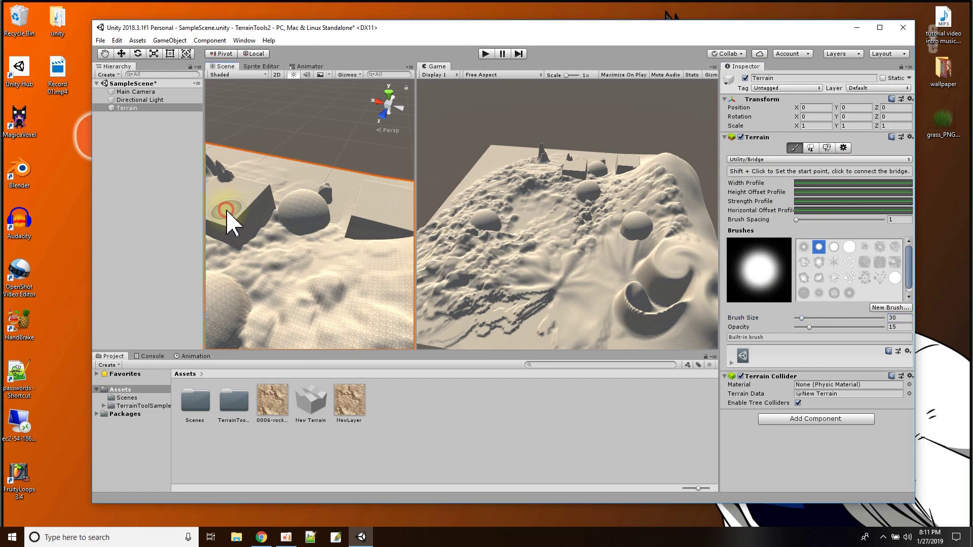
{"action": "left_click", "coordinate": [372, 208]}
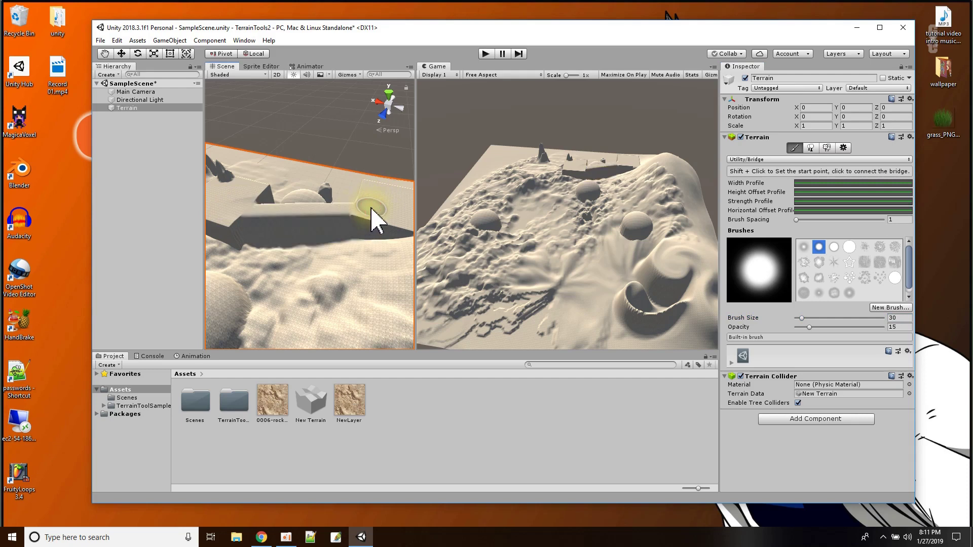
Reduce the Brush Size to 16 and build a narrower bridge between two of the stamped spheres
{"action": "left_click", "coordinate": [327, 199], "text": "shift"}
{"action": "mouse_move", "coordinate": [317, 229]}
{"action": "left_mouse_down", "text": "alt"}
{"action": "mouse_move", "coordinate": [303, 269]}
{"action": "mouse_move", "coordinate": [443, 250]}
{"action": "mouse_move", "coordinate": [586, 211]}
{"action": "mouse_move", "coordinate": [296, 287]}
{"action": "mouse_move", "coordinate": [282, 302]}
{"action": "mouse_move", "coordinate": [304, 289]}
{"action": "mouse_move", "coordinate": [263, 241]}
{"action": "mouse_move", "coordinate": [247, 255]}
{"action": "mouse_move", "coordinate": [235, 217]}
{"action": "mouse_move", "coordinate": [202, 239]}
{"action": "left_mouse_up", "text": "alt"}
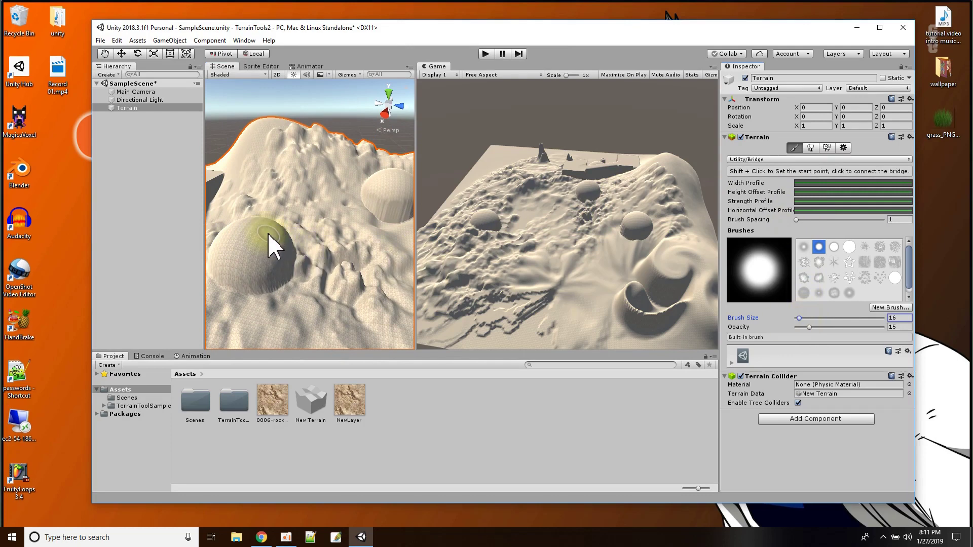
{"action": "left_click", "coordinate": [387, 184]}
{"action": "left_click_drag", "start_coordinate": [386, 185], "coordinate": [297, 274], "text": "alt"}
{"action": "right_click_drag", "start_coordinate": [289, 286], "coordinate": [285, 300], "text": "alt"}
{"action": "left_click_drag", "start_coordinate": [284, 300], "coordinate": [495, 404], "text": "alt"}
Review the list of Utility terrain tools and select the TerrainToolSamples-master folder in Assets
{"action": "left_click", "coordinate": [771, 159]}
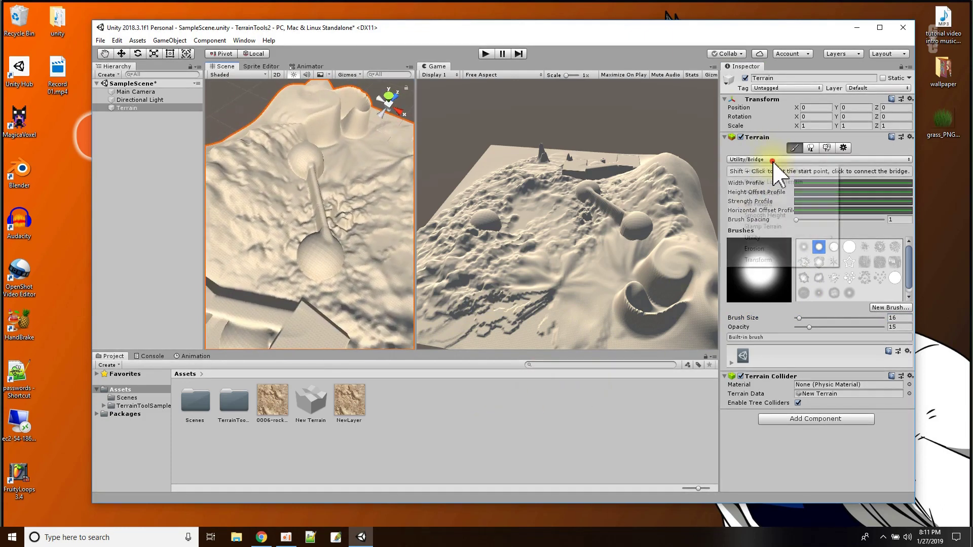
{"action": "mouse_move", "coordinate": [780, 241]}
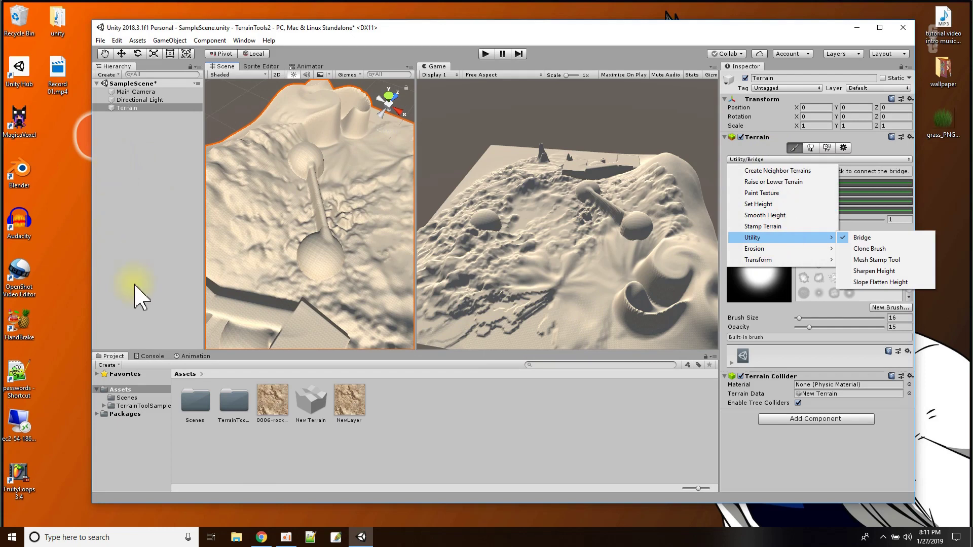
{"action": "mouse_move", "coordinate": [261, 538]}
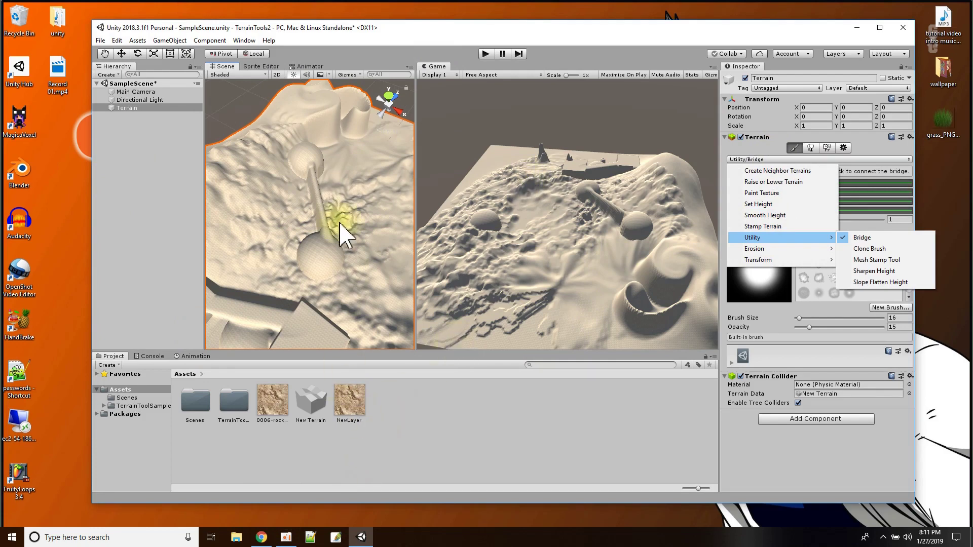
{"action": "left_click", "coordinate": [233, 413]}
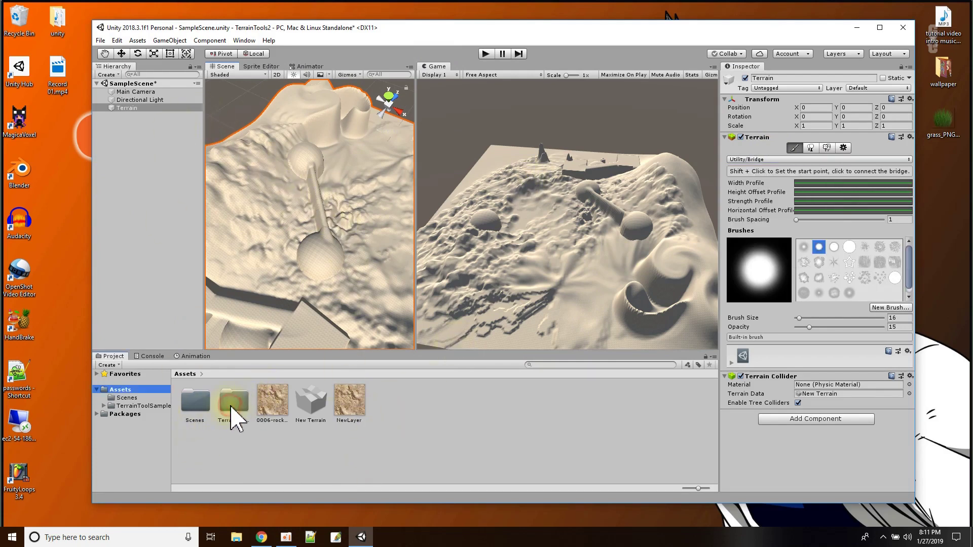
{"action": "left_click", "coordinate": [234, 412]}
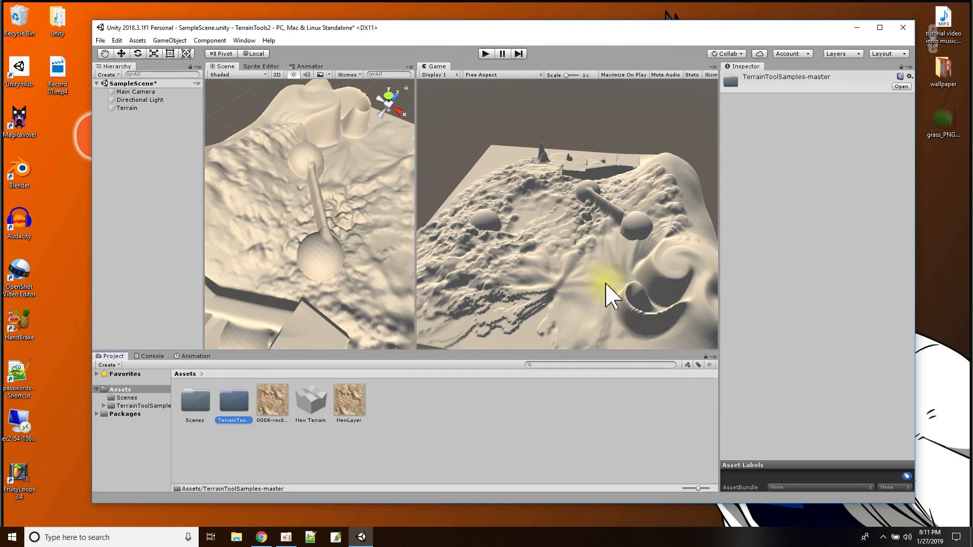